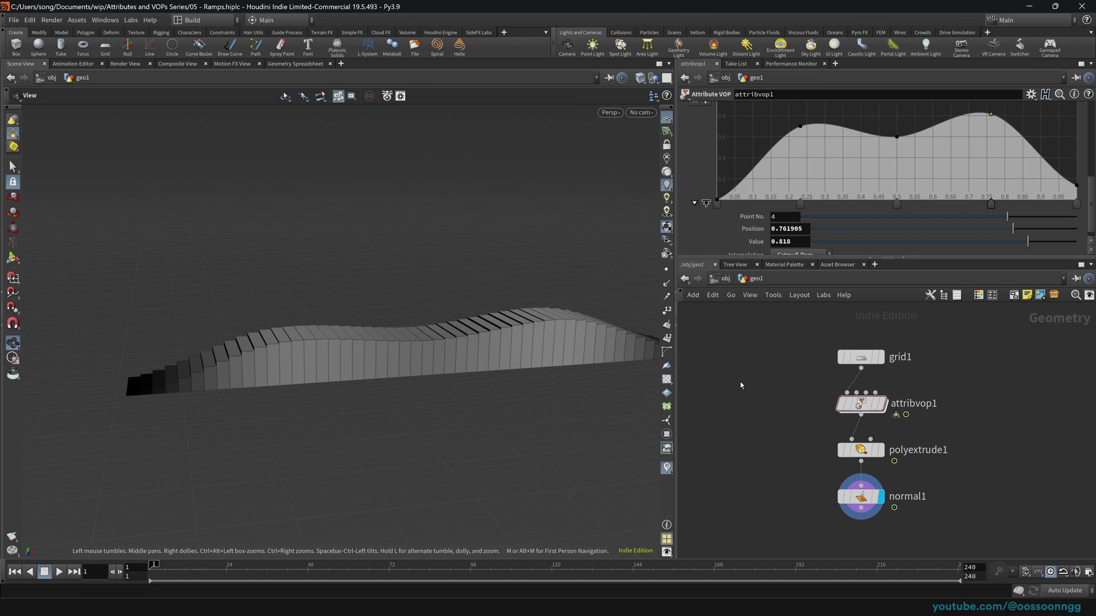
Set ramp point 4's value to 0.852 and select the ramp point at position 0.5.
scroll(1036, 234, "up", 1)
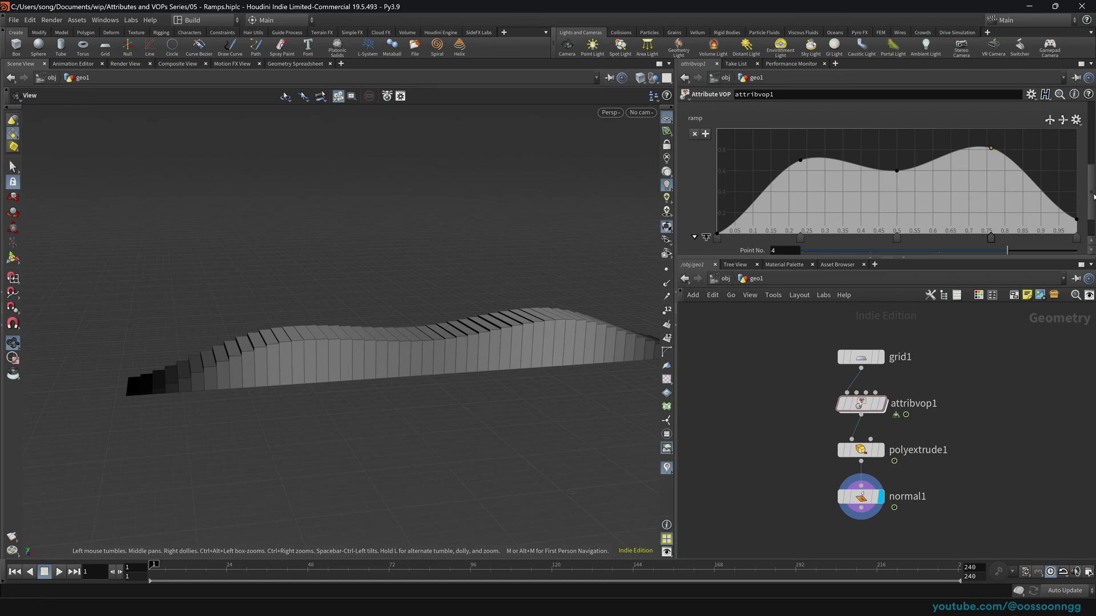
mouse_move(1027, 244)
left_mouse_down()
mouse_move(942, 245)
mouse_move(1065, 247)
mouse_move(939, 246)
mouse_move(1038, 246)
left_mouse_up()
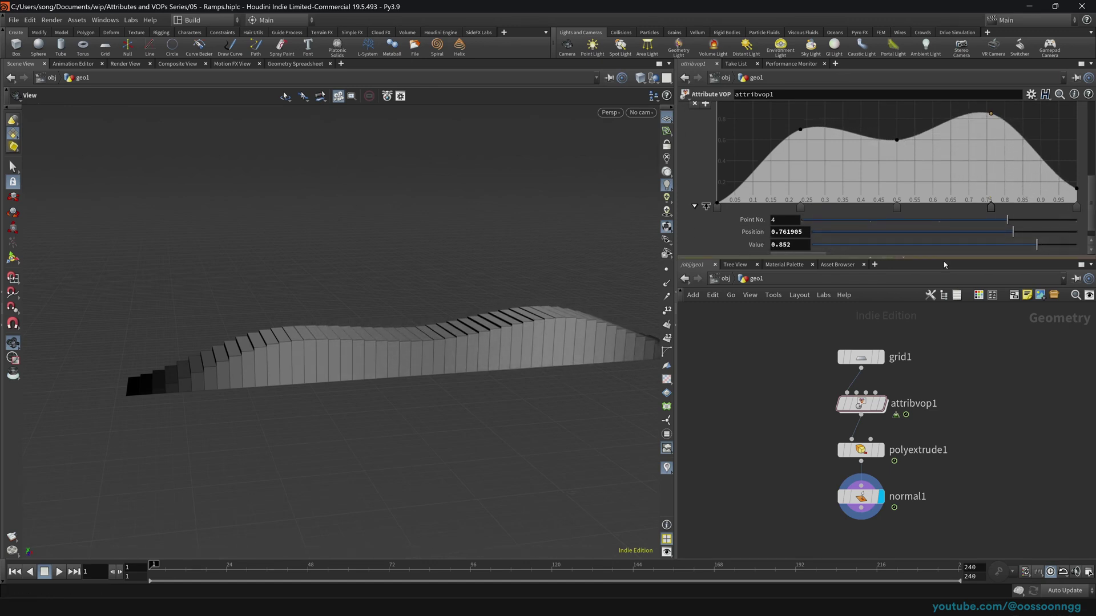
left_click(897, 209)
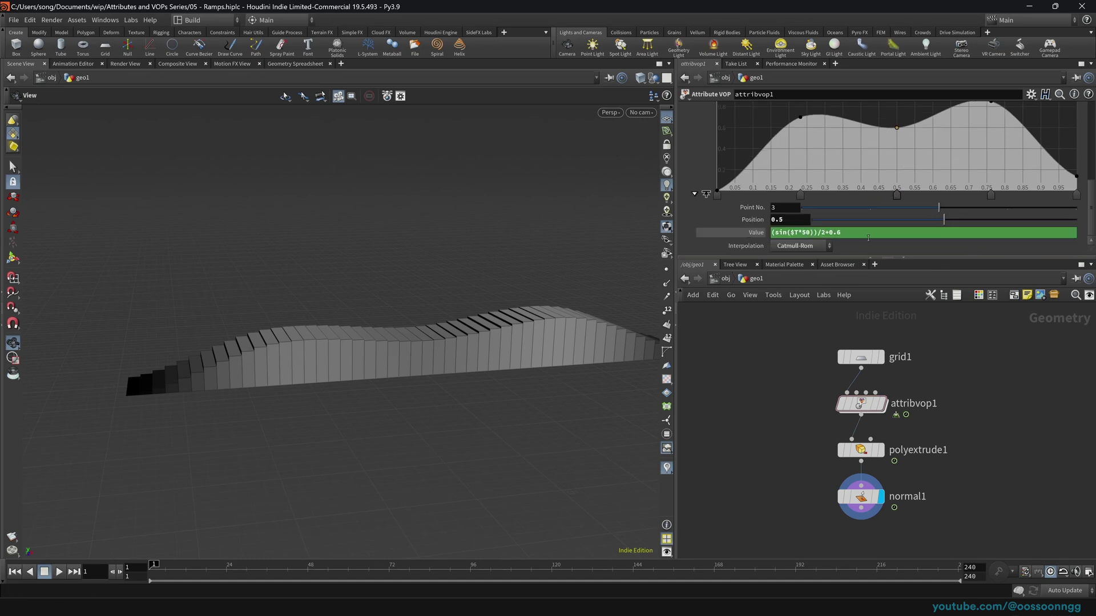
Play and stop the ramp-driven animation, review the Attribute VOP parameters, and return the timeline to frame 1.
key("Up")
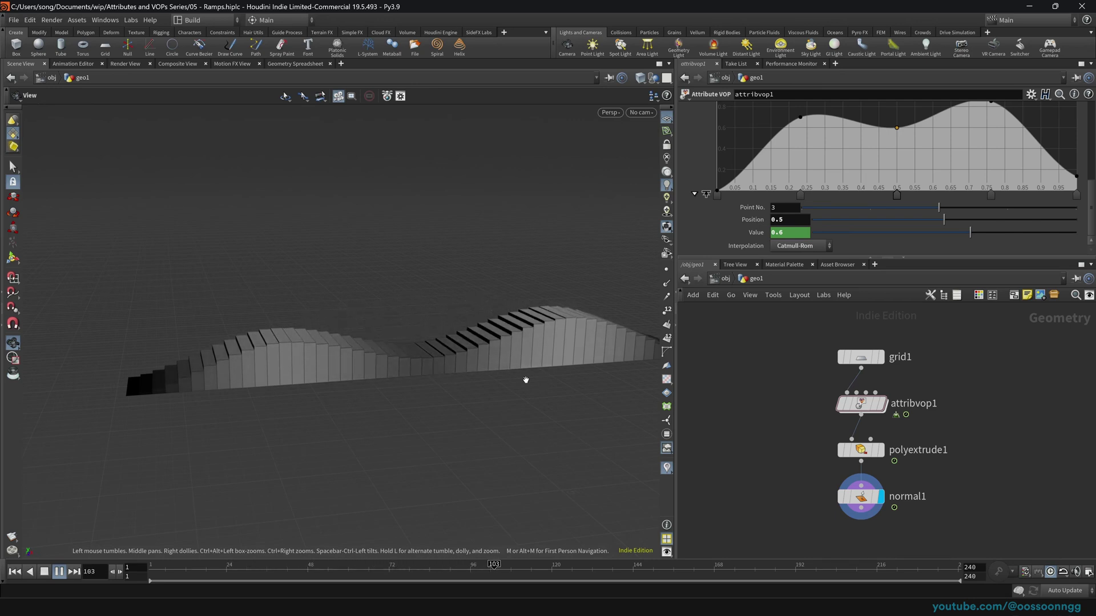
key("Up")
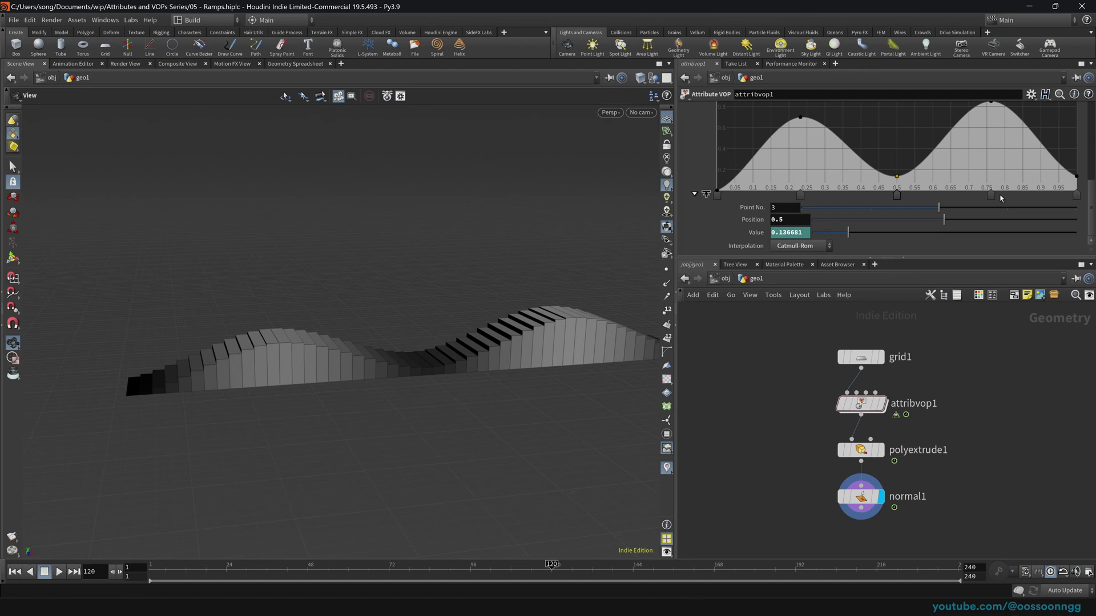
mouse_move(992, 195)
left_mouse_down()
mouse_move(912, 197)
mouse_move(1034, 201)
mouse_move(1000, 200)
left_mouse_up()
mouse_move(1090, 207)
left_mouse_down()
mouse_move(1092, 185)
mouse_move(1090, 210)
left_mouse_up()
scroll(1091, 209, "up", 6)
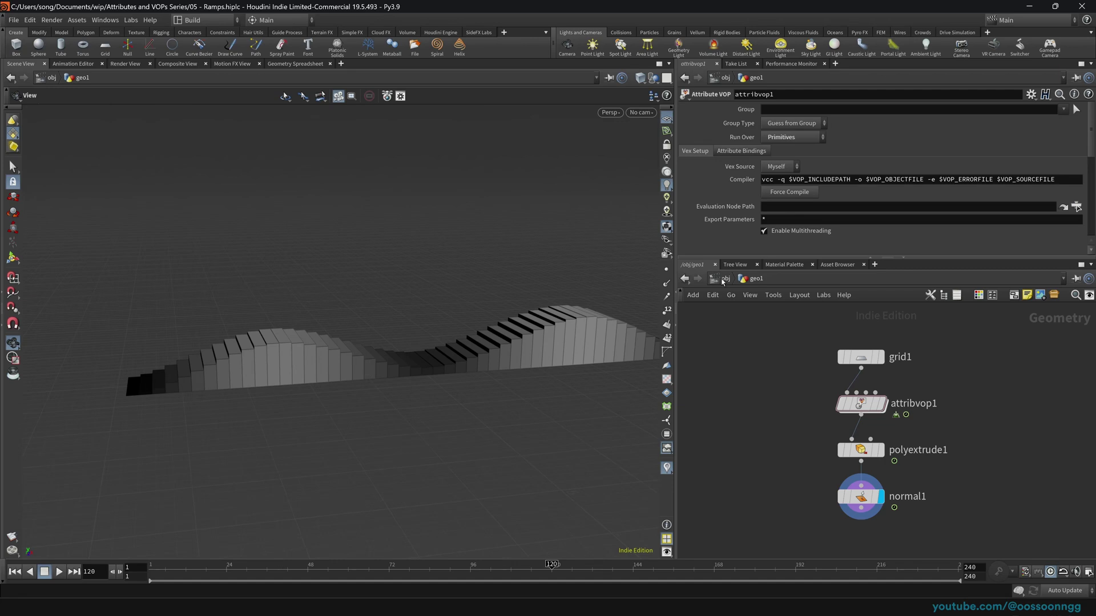
left_click_drag(457, 571, 151, 570)
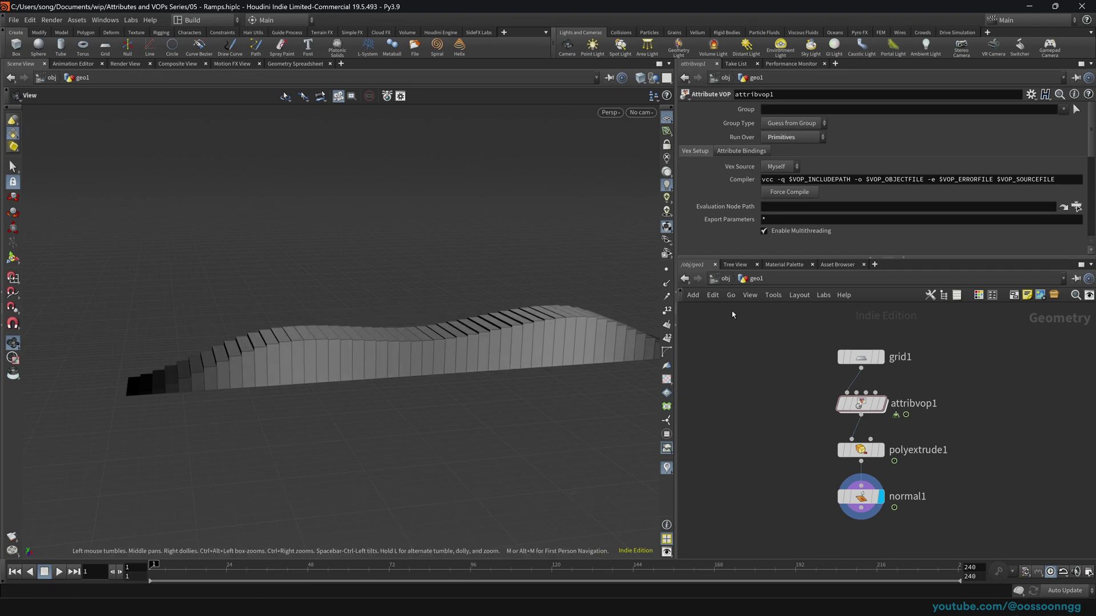
Replace the geo1 object at the object level with a new Geometry object and enter its network.
left_click(723, 279)
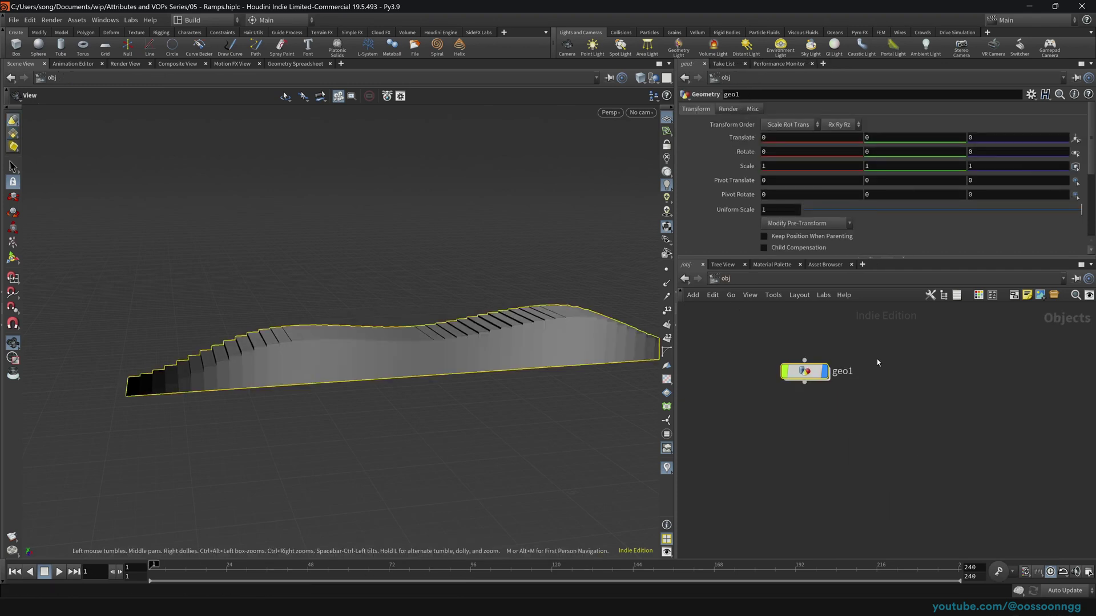
key("Delete")
key("Tab")
type("geo")
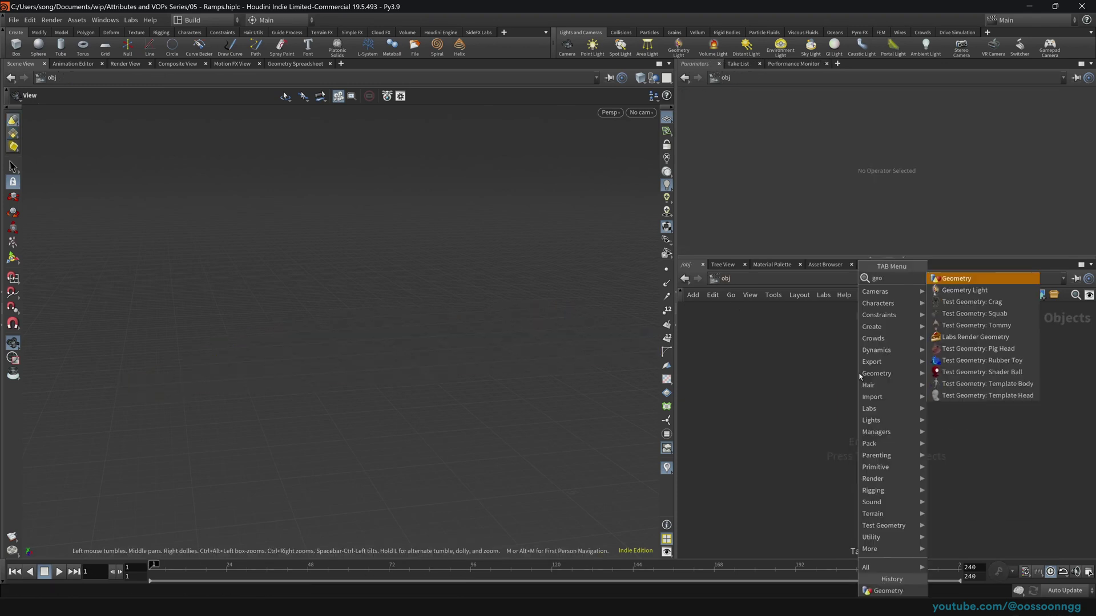
key("Return")
left_click(860, 373)
key("Return")
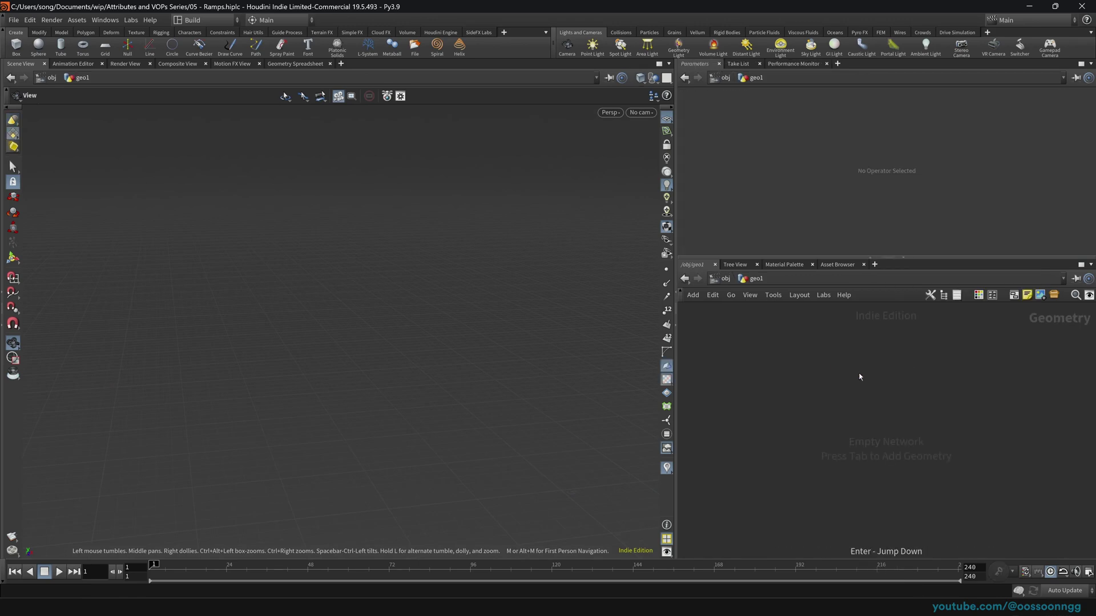
Save the scene and add a Grid node to the empty geometry network.
left_click(13, 20)
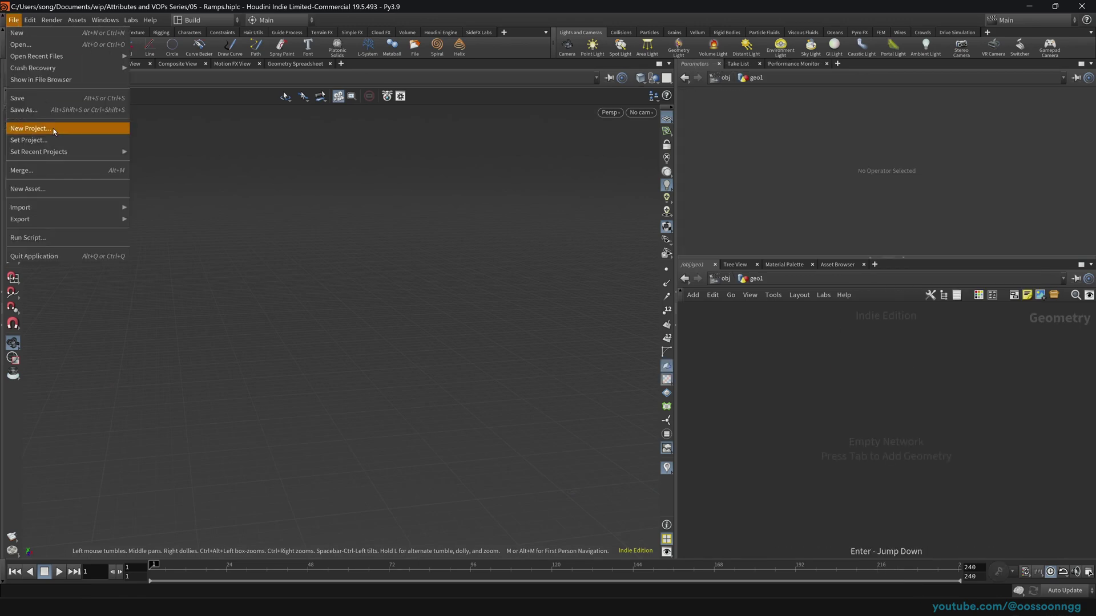
left_click(34, 103)
key("Tab")
type("grid")
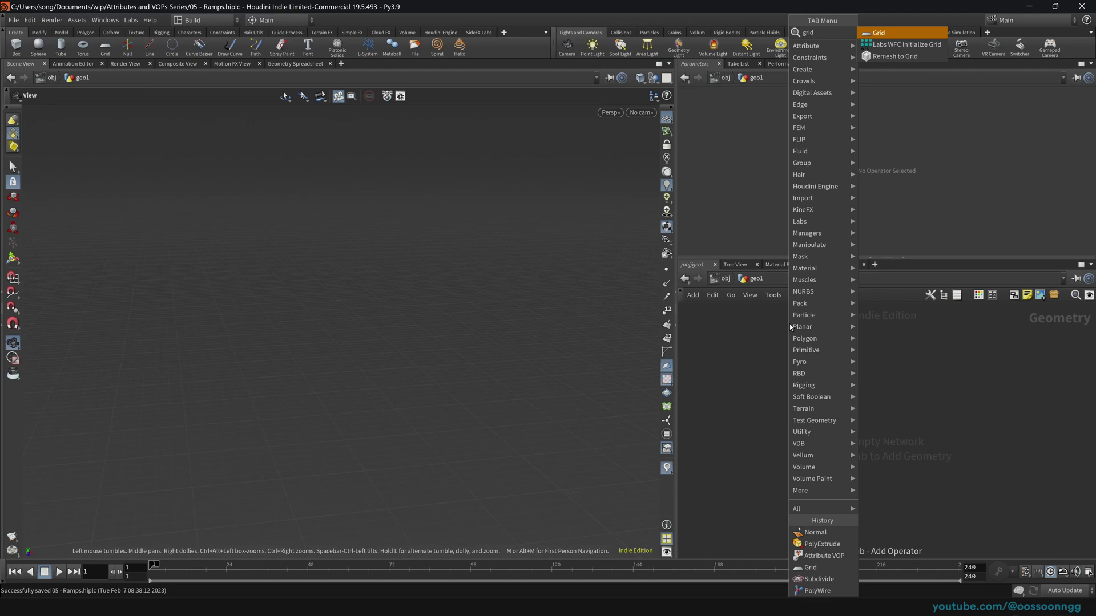
key("Return")
left_click(789, 324)
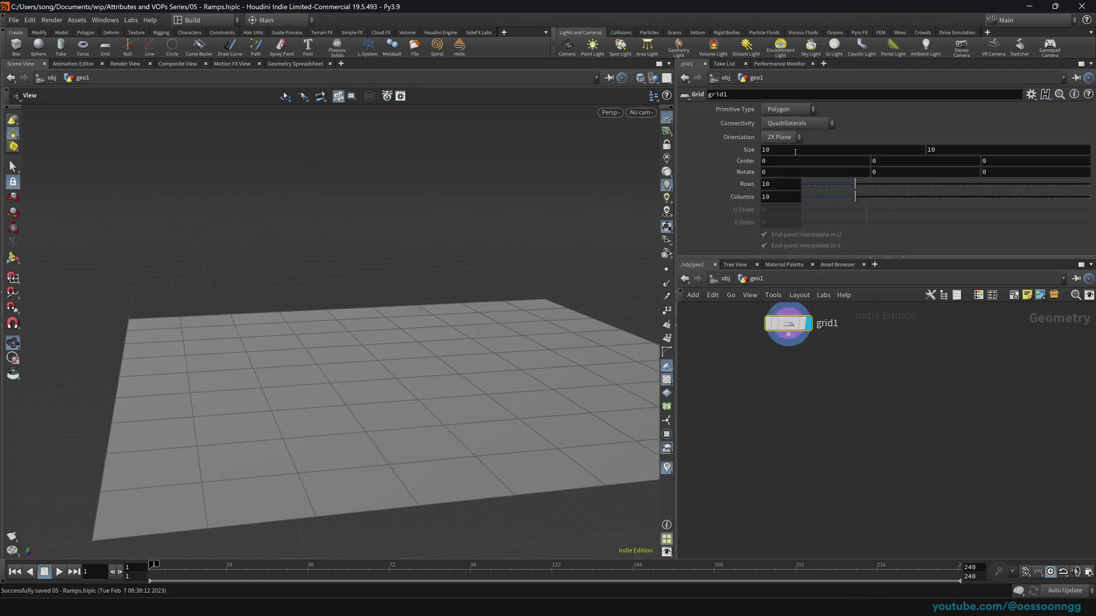
Set the grid's size to 1 by 1.
type("1")
key("Tab")
type("110")
key("Return")
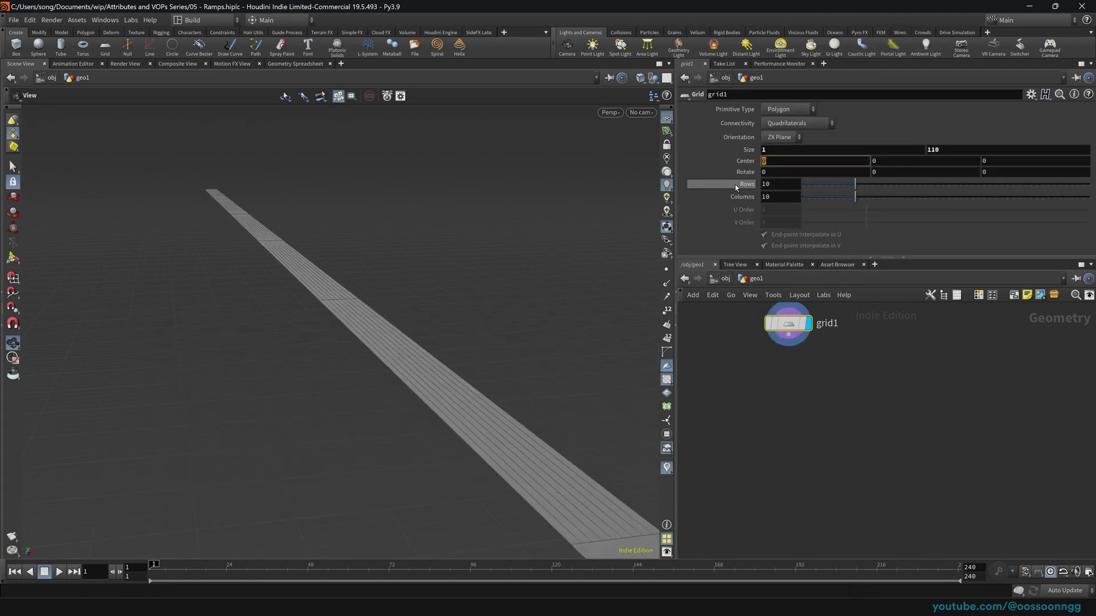
type("1")
key("Tab")
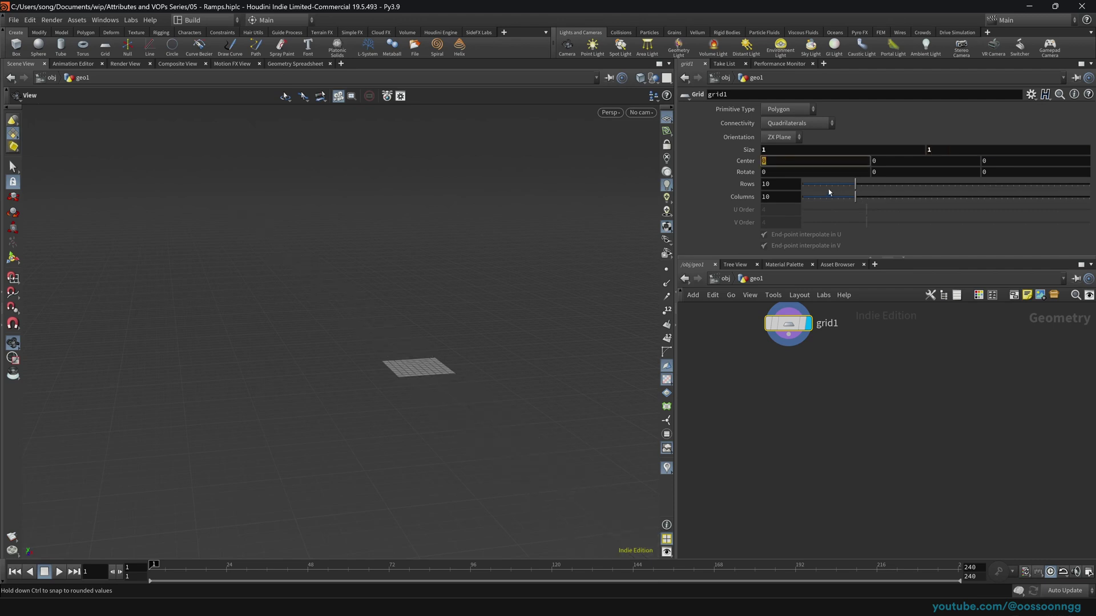
Set the grid to 2 rows and 50 columns.
left_click_drag(855, 184, 1089, 208)
left_click_drag(429, 366, 422, 393)
right_click_drag(423, 394, 495, 375)
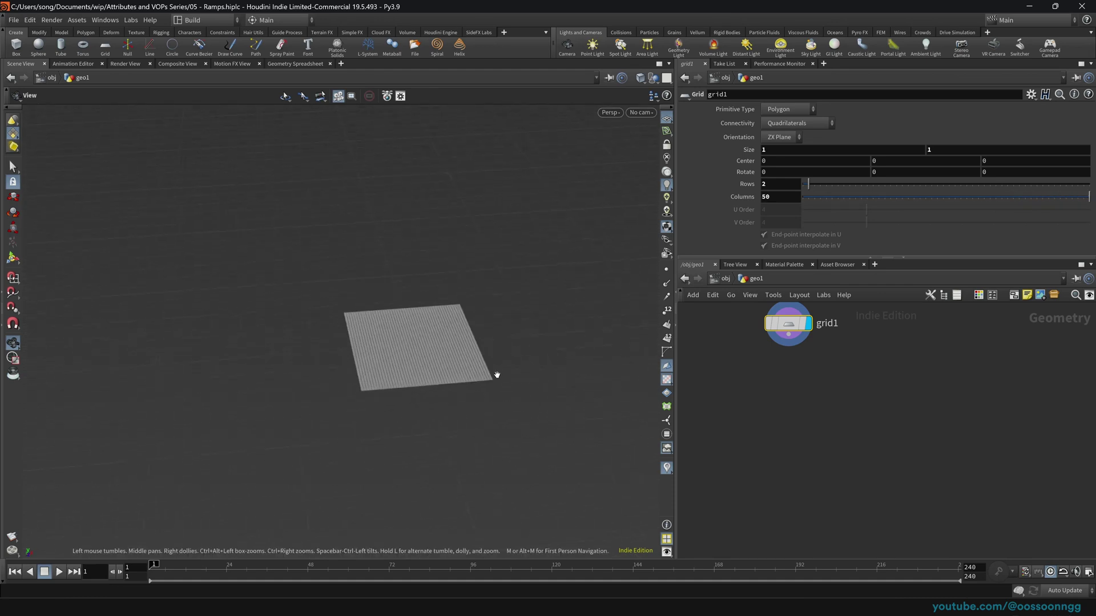
Stretch the grid into a long strip by raising its first size value to 6.1.
mouse_move(948, 151)
middle_mouse_down()
mouse_move(976, 149)
mouse_move(948, 151)
middle_mouse_up()
middle_click_drag(854, 150, 1090, 148)
scroll(316, 347, "down", 5)
middle_click_drag(433, 368, 387, 372)
left_click_drag(386, 372, 421, 361)
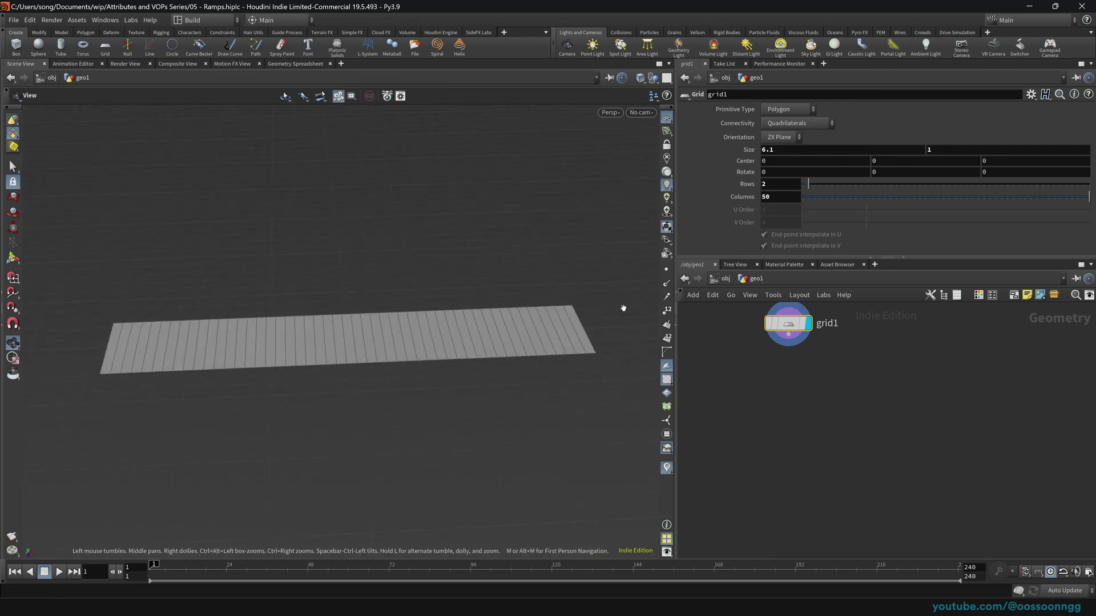
Reposition the grid node and append an Attribute VOP node to it.
middle_click_drag(853, 367, 934, 396)
left_click_drag(878, 355, 893, 361)
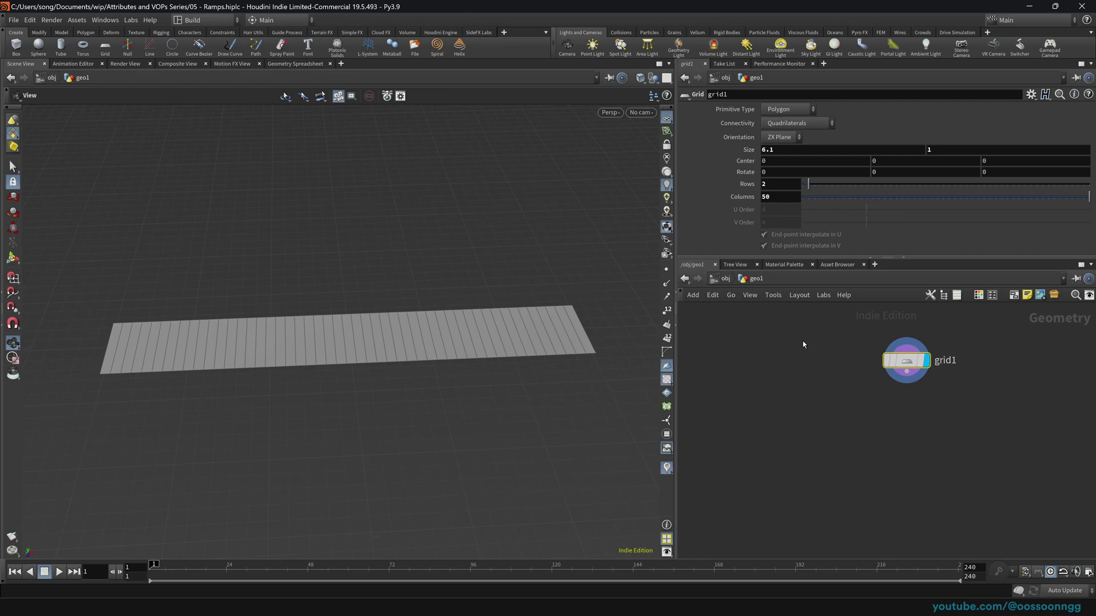
key("Tab")
type("avop")
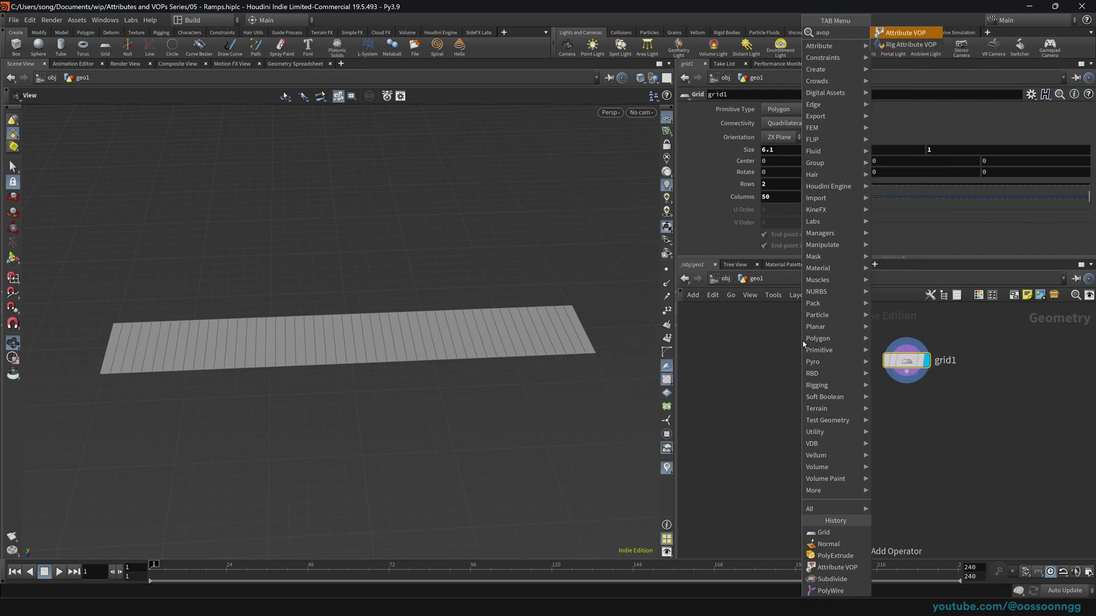
key("Return")
Append a PolyExtrude node after the Attribute VOP.
key("Tab")
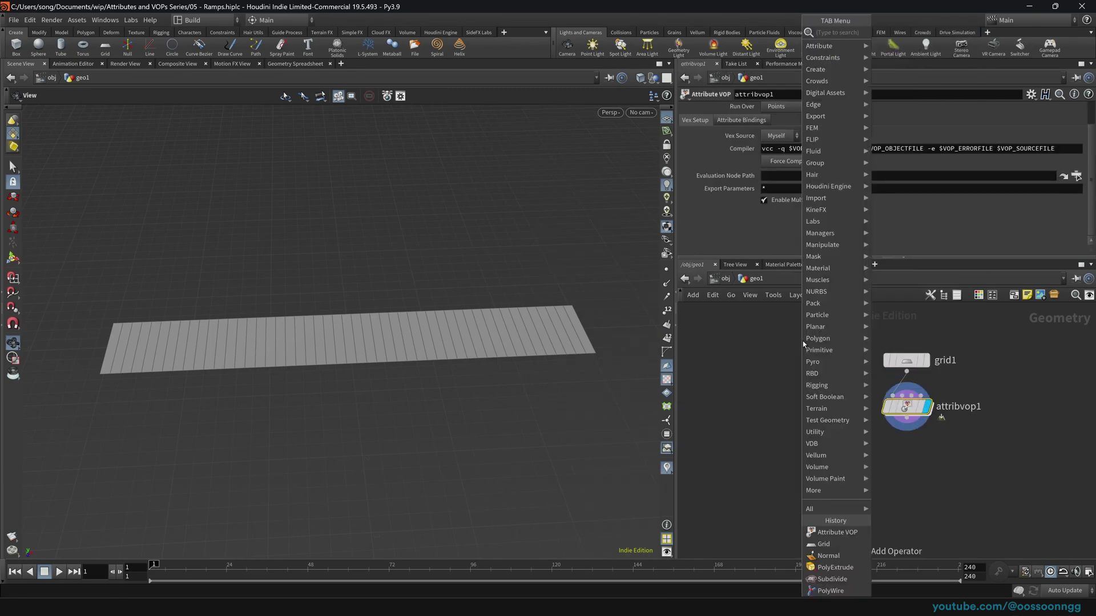
type("polyex")
key("Return")
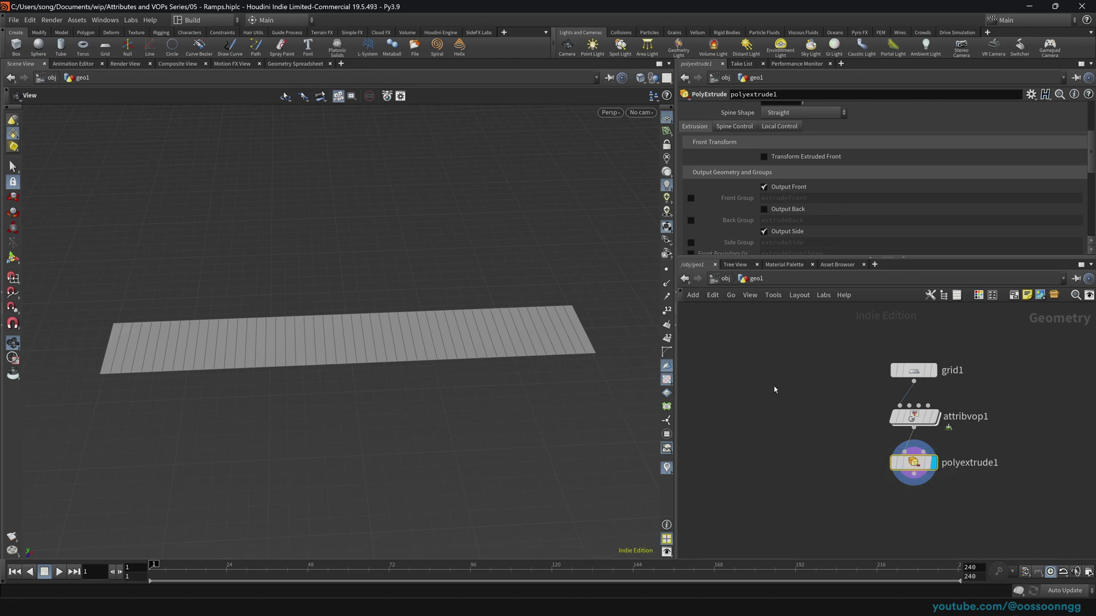
Set the Attribute VOP to run over Primitives, and select the PolyExtrude node.
left_click(919, 418)
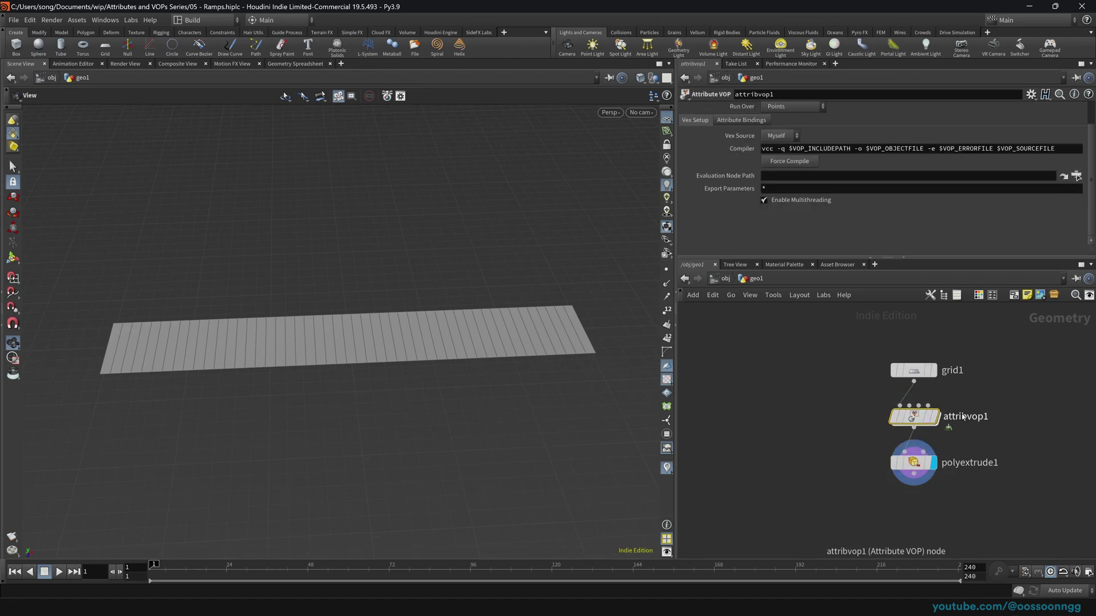
left_click(786, 109)
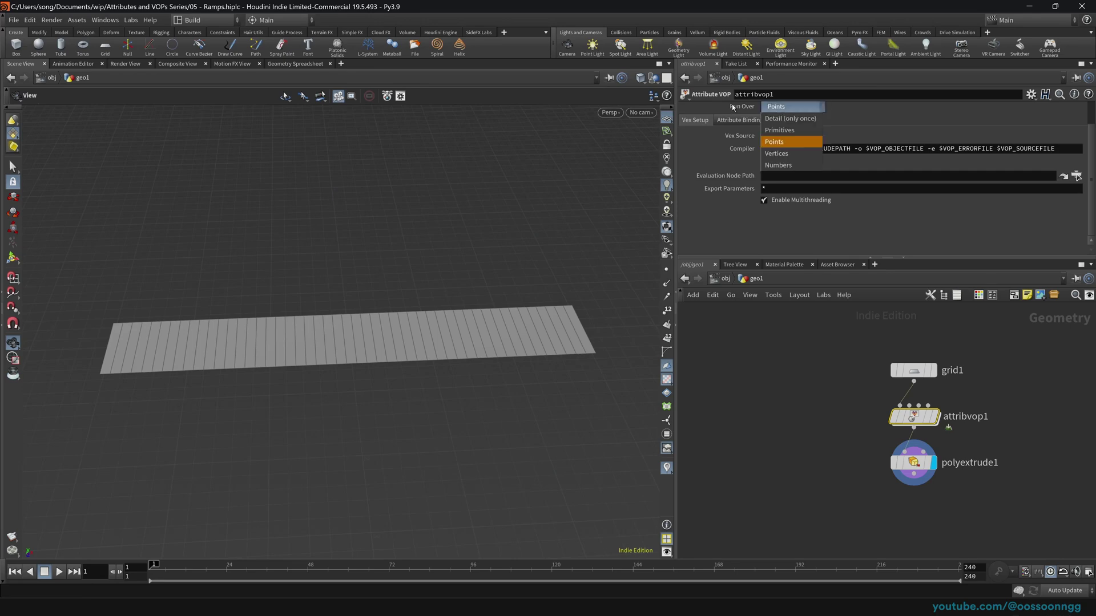
left_click(782, 130)
left_click_drag(814, 441, 999, 513)
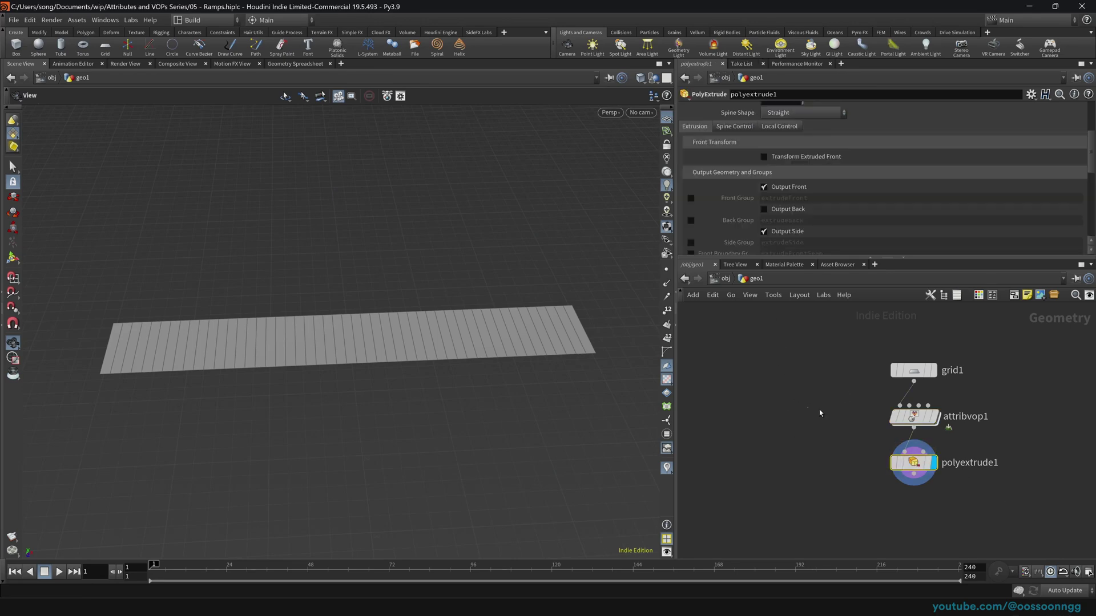
Enter the Attribute VOP network and spread the global parameters and output nodes apart to make room between them.
left_click(915, 417)
key("Return")
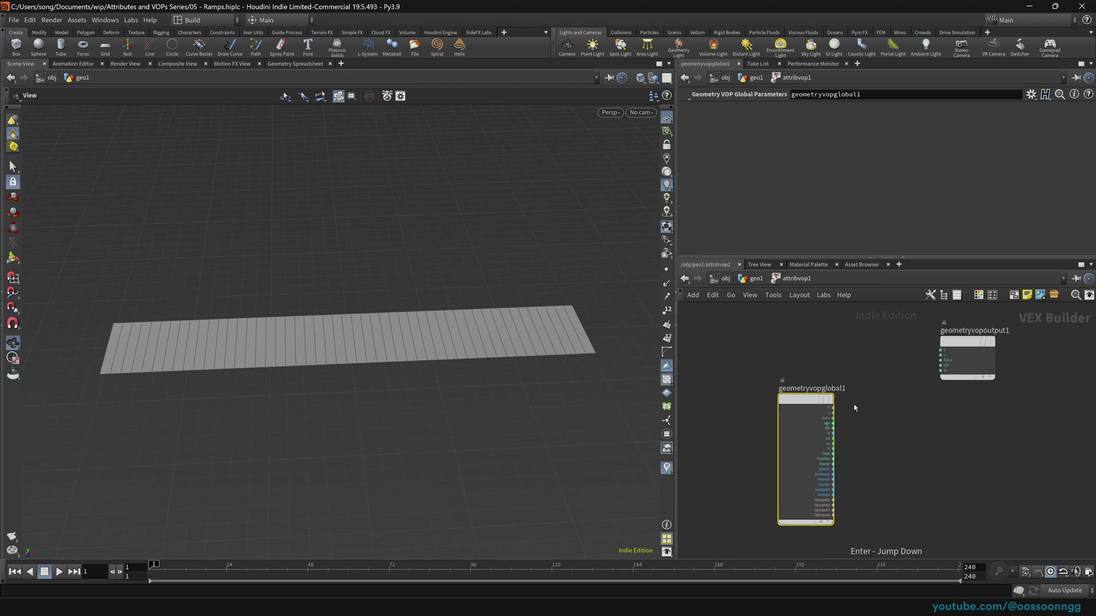
left_click_drag(816, 401, 764, 339)
scroll(846, 357, "up", 2)
middle_click_drag(854, 362, 862, 386)
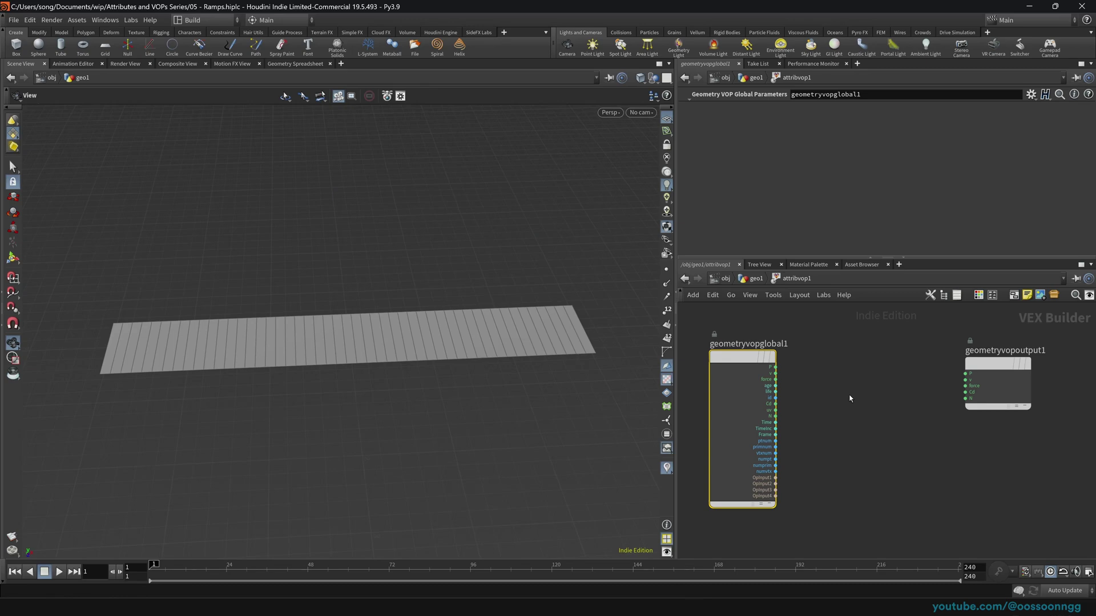
left_click_drag(995, 366, 1010, 364)
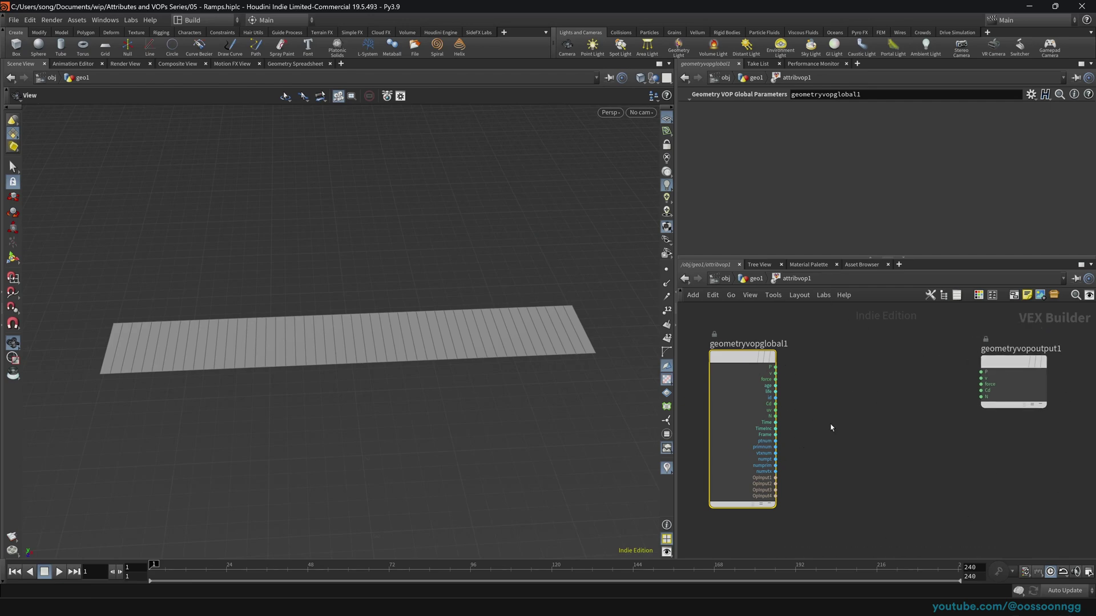
Display primitive numbers in the viewport and inspect their order along the grid strip.
key("Tab")
key("Escape")
right_click_drag(412, 322, 548, 321)
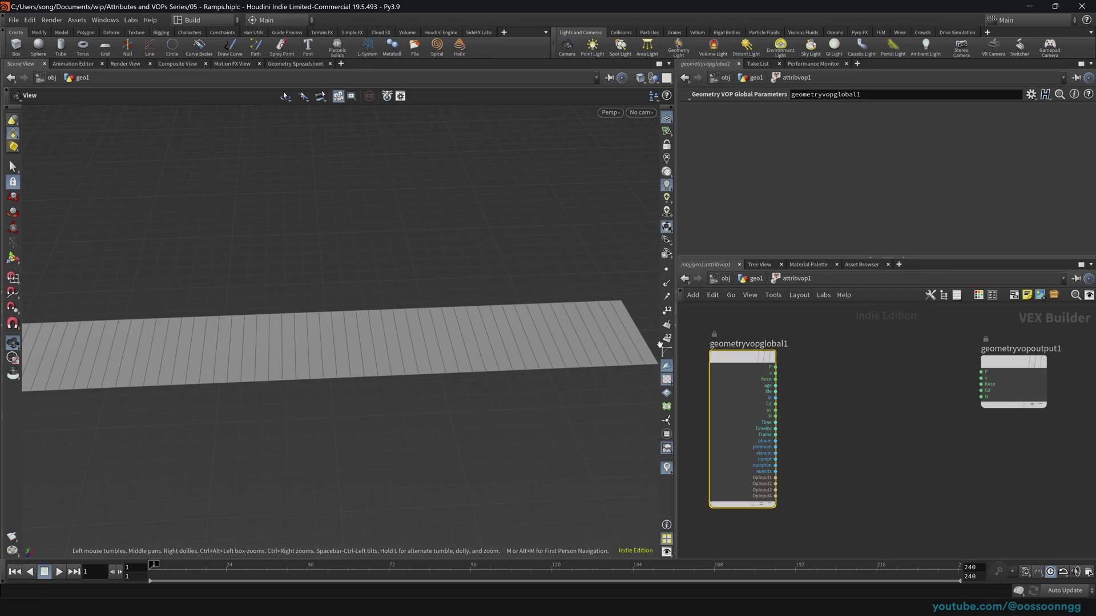
left_click(666, 339)
middle_click_drag(394, 365, 498, 361)
left_click_drag(498, 361, 271, 345)
key("d")
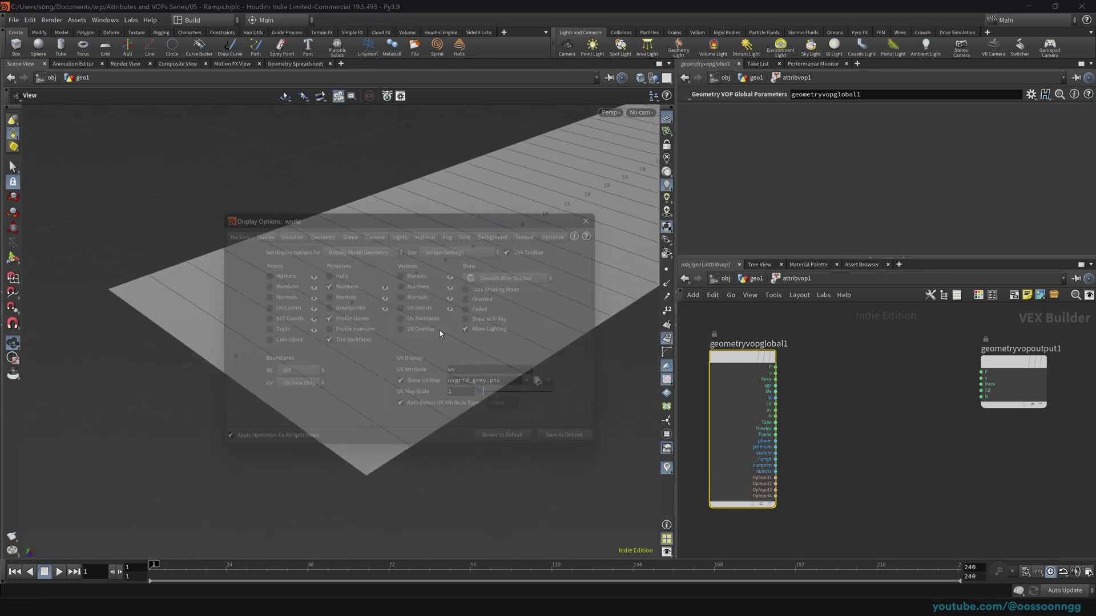
left_click_drag(268, 337, 180, 322)
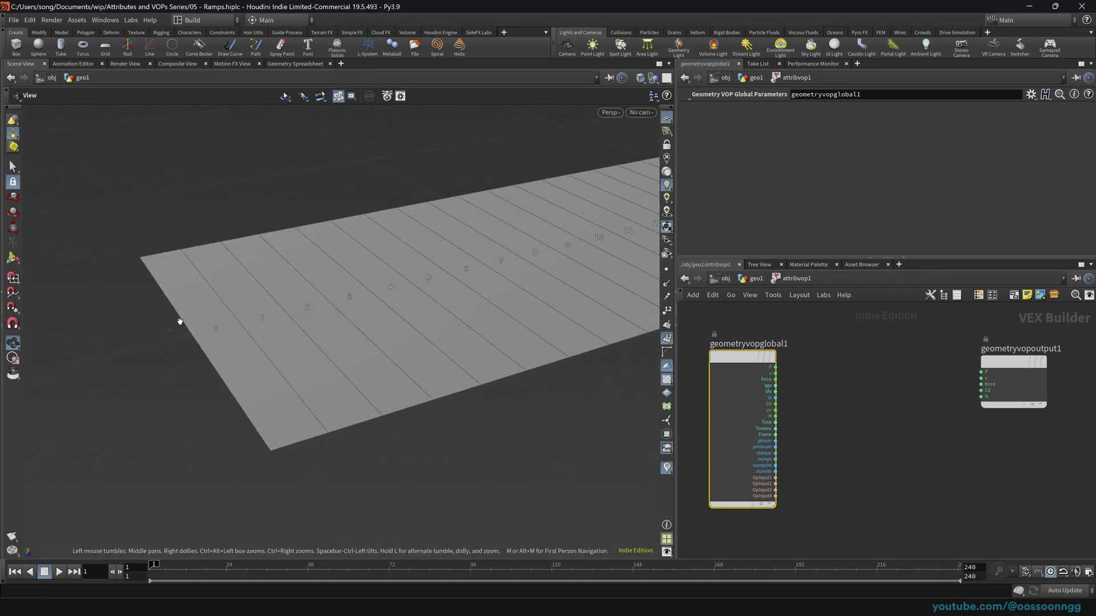
left_click_drag(499, 274, 424, 317)
left_click_drag(313, 340, 394, 348)
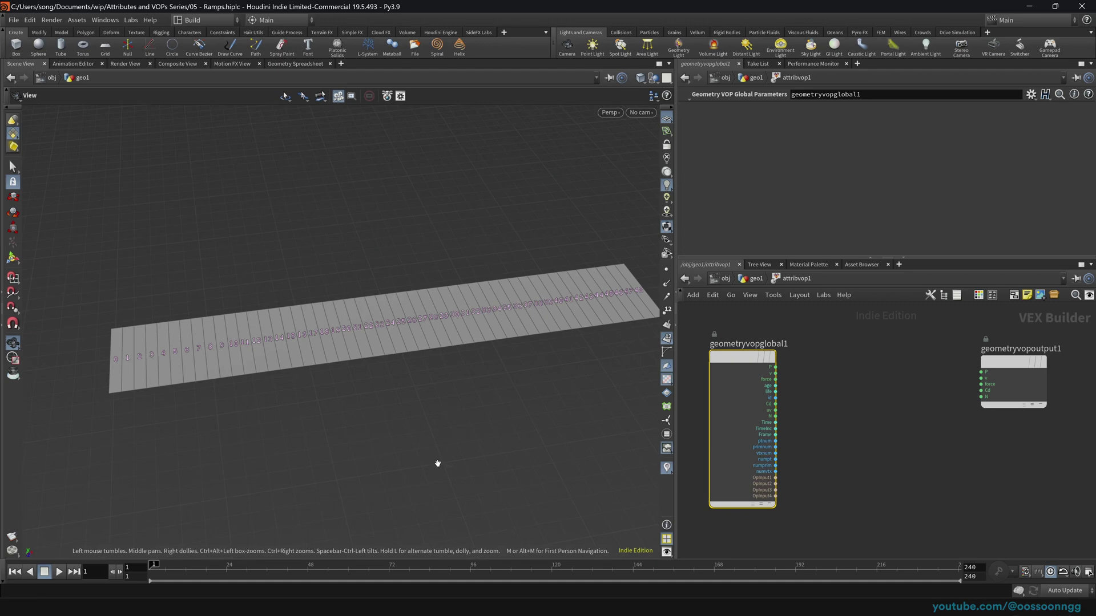
middle_click_drag(436, 317, 447, 337)
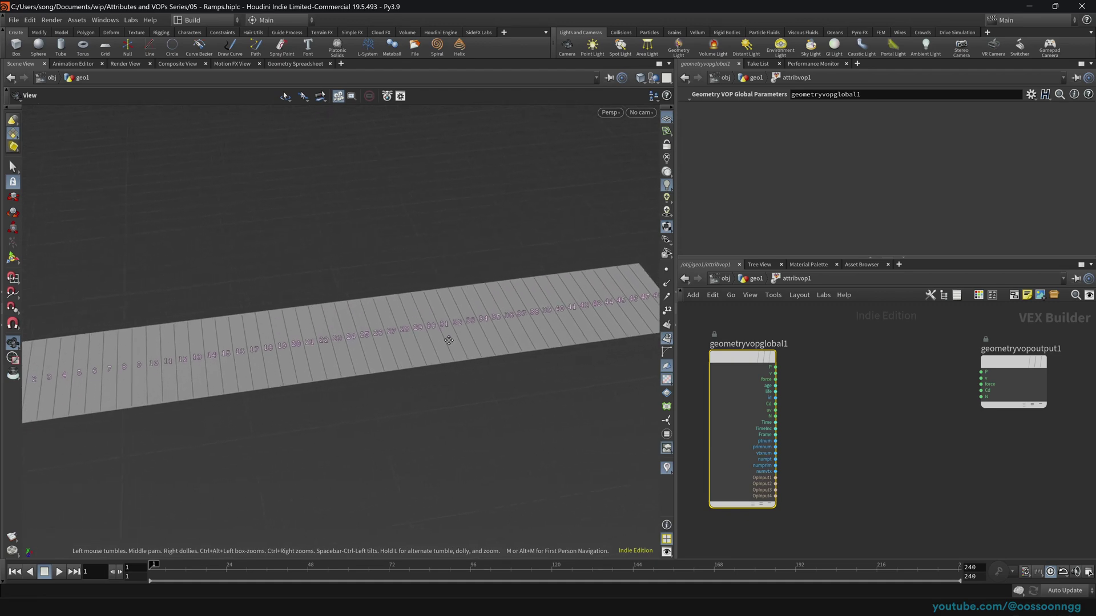
Add a Divide node and wire primnum into its first input and numpt into its second.
left_click(832, 386)
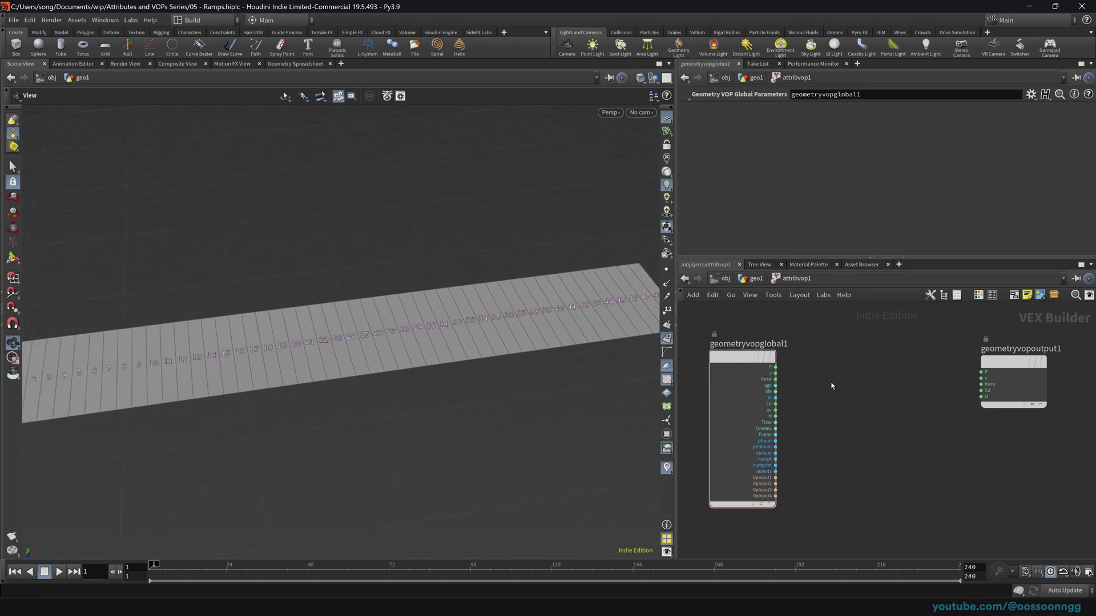
key("Tab")
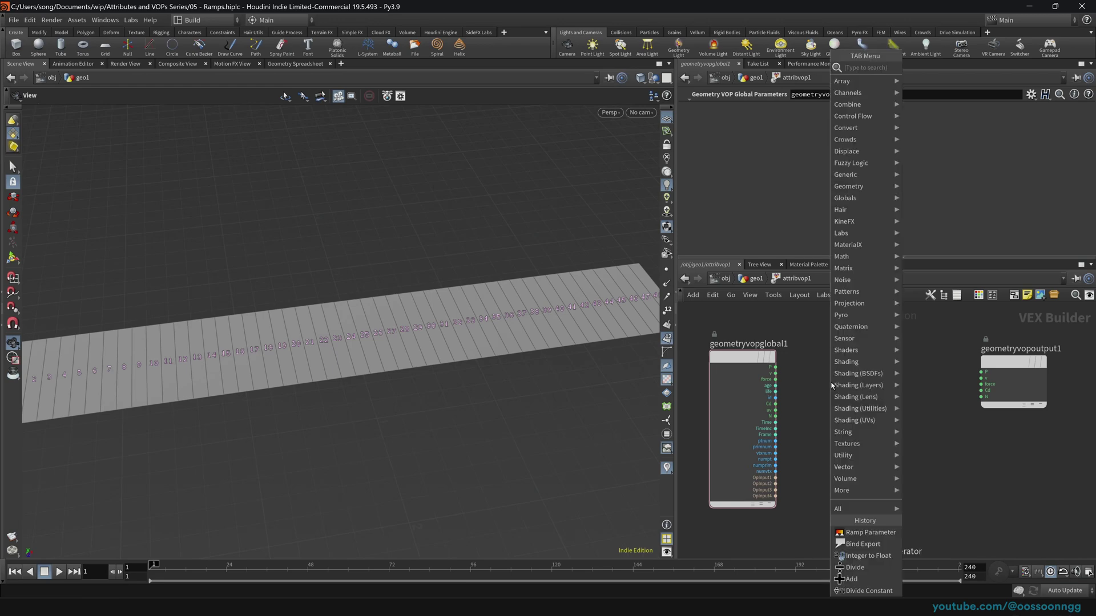
type("divi")
key("Return")
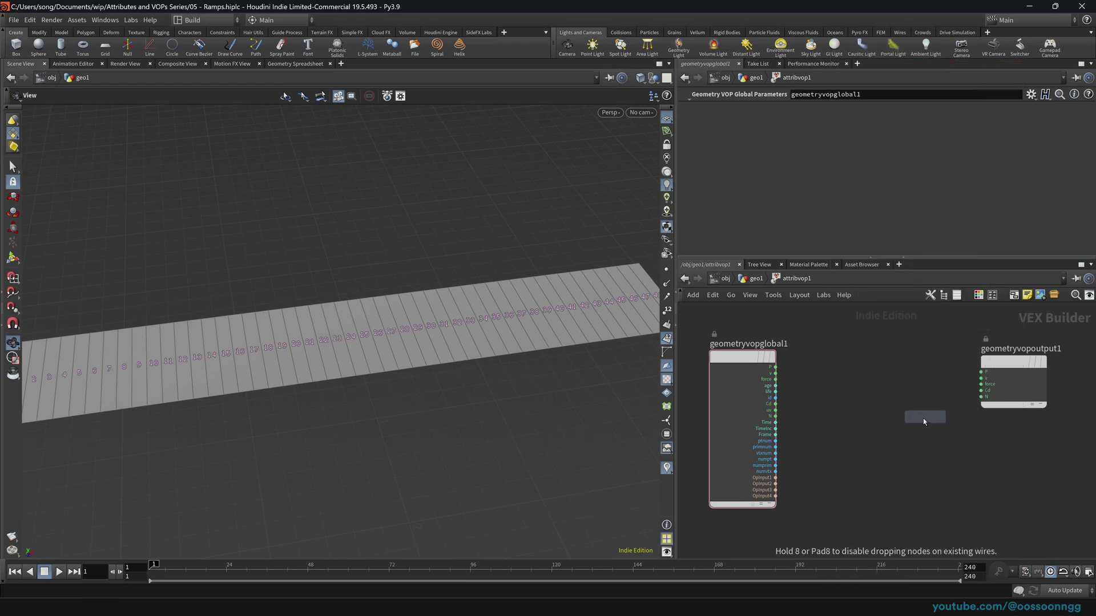
left_click(825, 433)
scroll(821, 433, "up", 3)
middle_click_drag(820, 433, 876, 434)
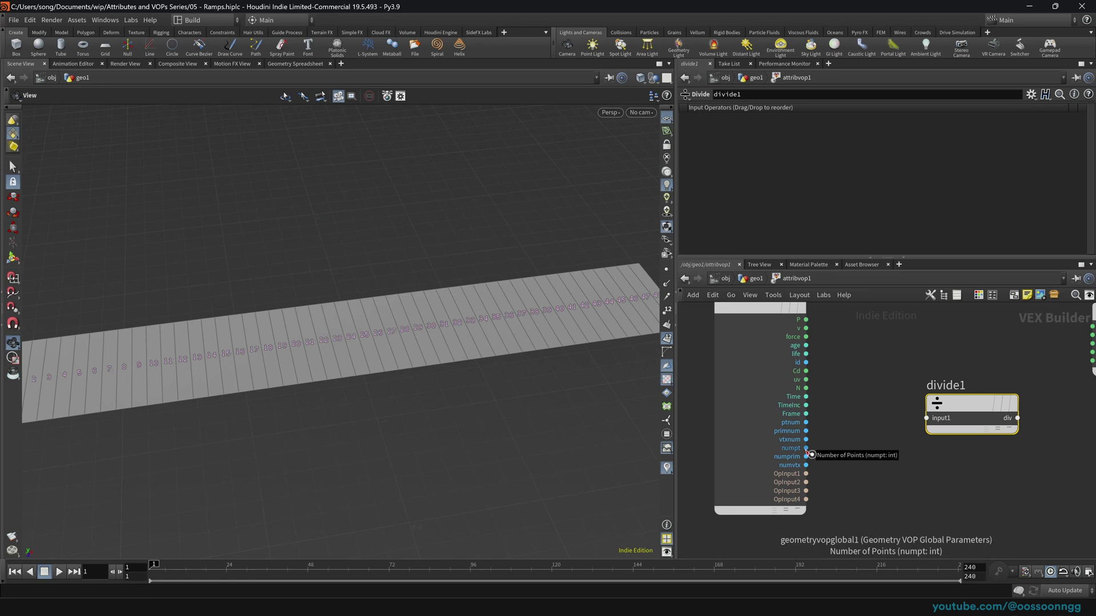
left_click_drag(812, 454, 927, 419)
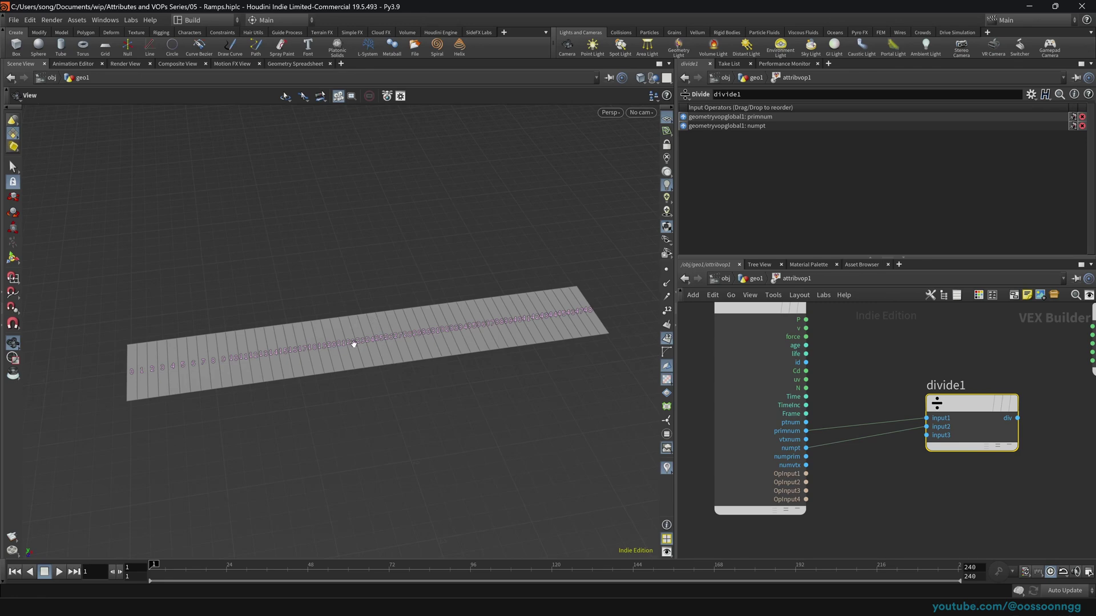
Connect the Divide node's result to the Cd input of the geometry output node.
middle_click_drag(586, 347, 463, 350)
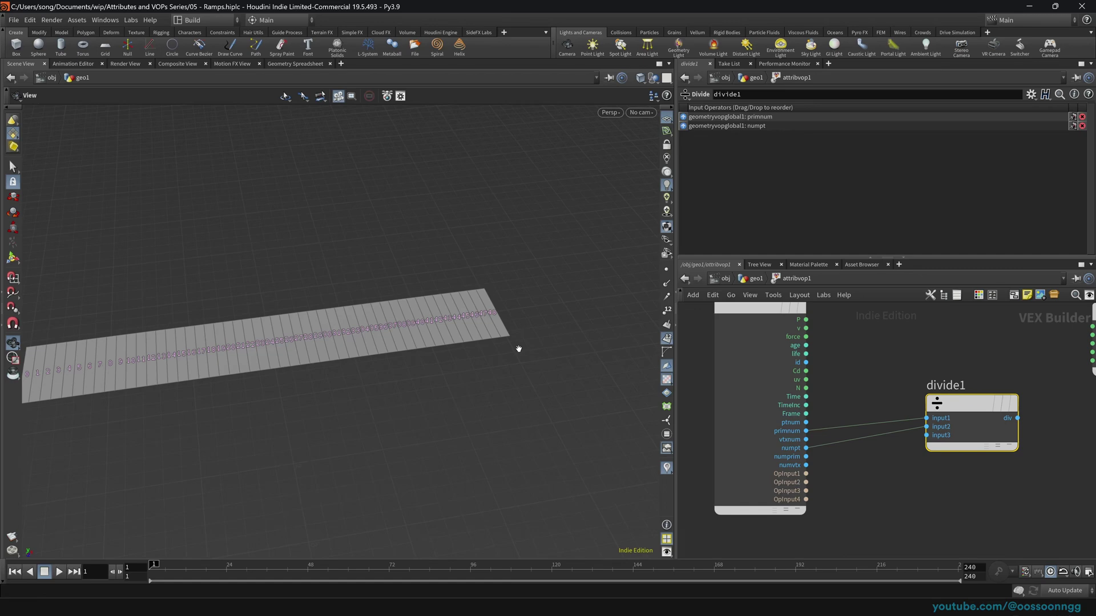
left_click_drag(479, 325, 472, 321)
right_click_drag(472, 320, 508, 327)
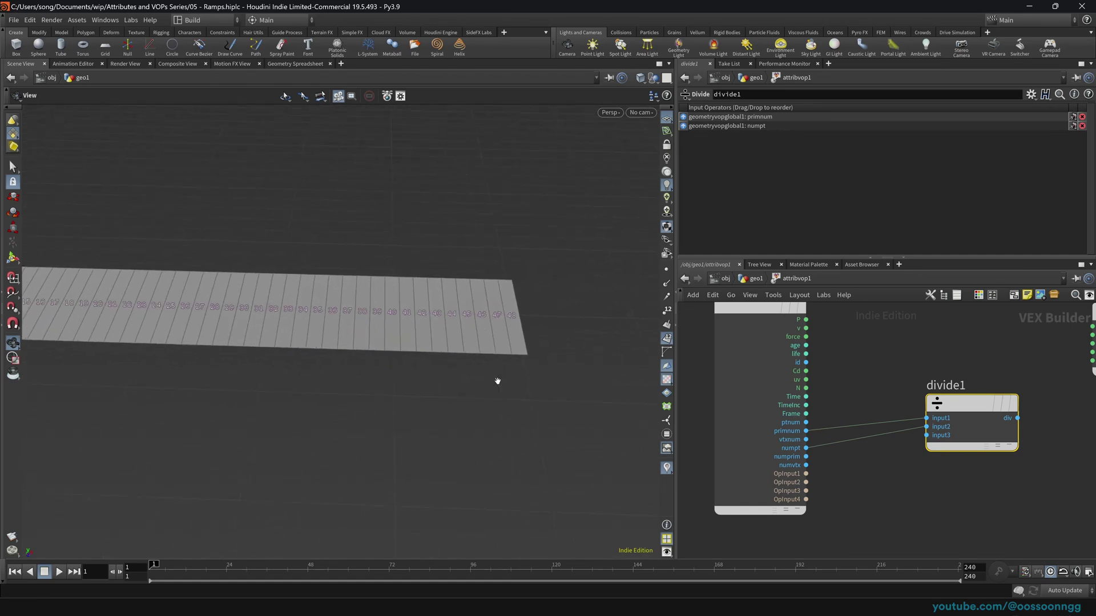
left_click_drag(485, 360, 423, 341)
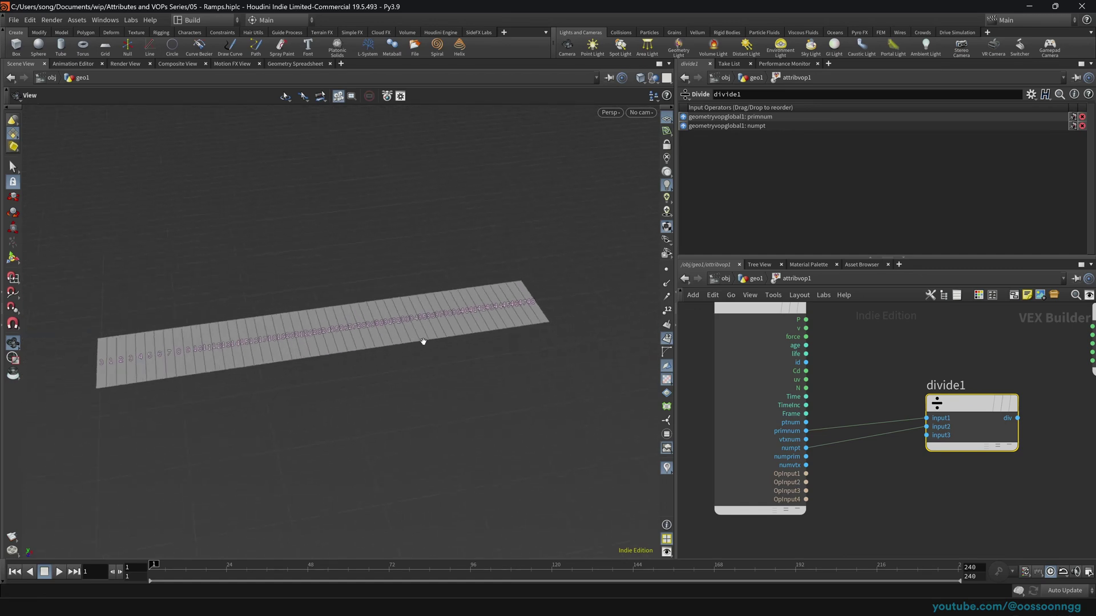
middle_click_drag(903, 473, 824, 482)
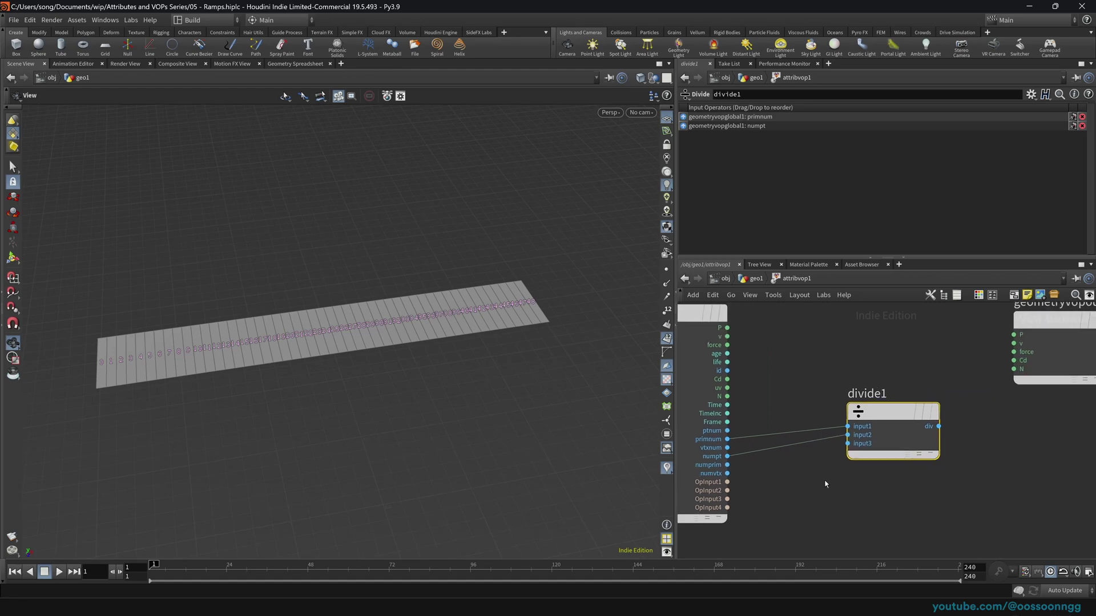
middle_click_drag(1028, 470, 929, 450)
middle_click_drag(849, 408, 839, 435)
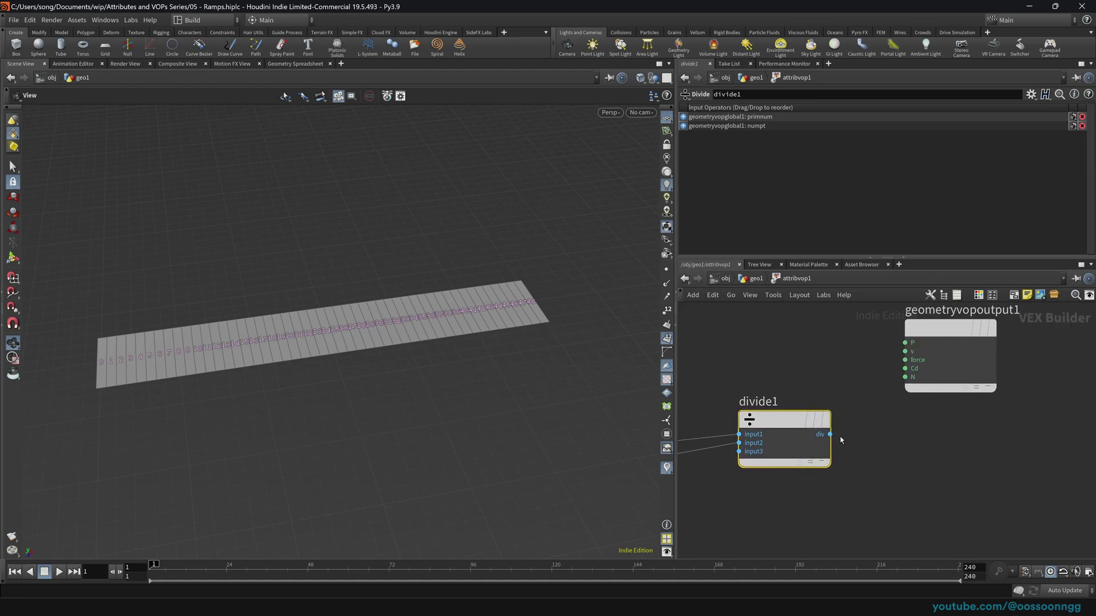
left_click_drag(830, 435, 905, 368)
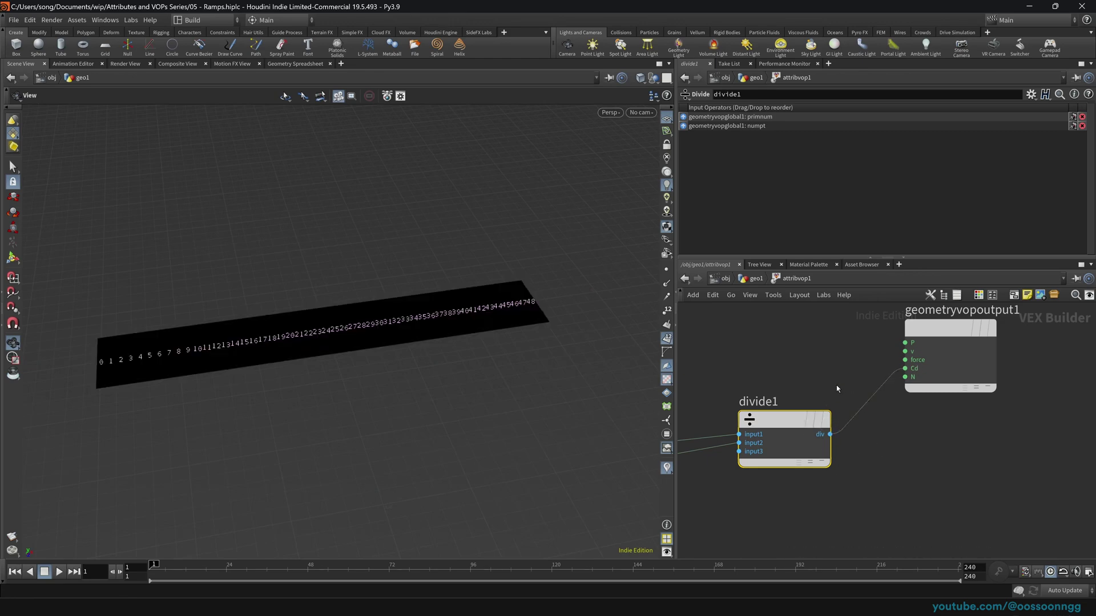
Cut the wire to Cd and attach a Visualize node to the Divide result, placed below the output node.
left_click_drag(827, 357, 908, 439)
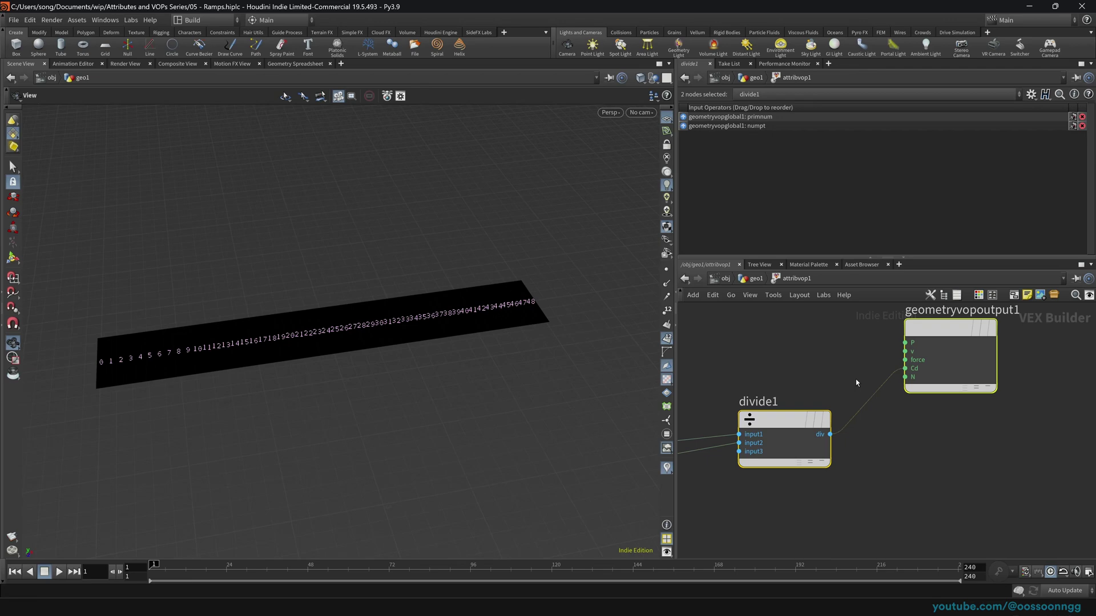
key("y")
left_click_drag(847, 412, 866, 434)
left_click(780, 414)
key("x")
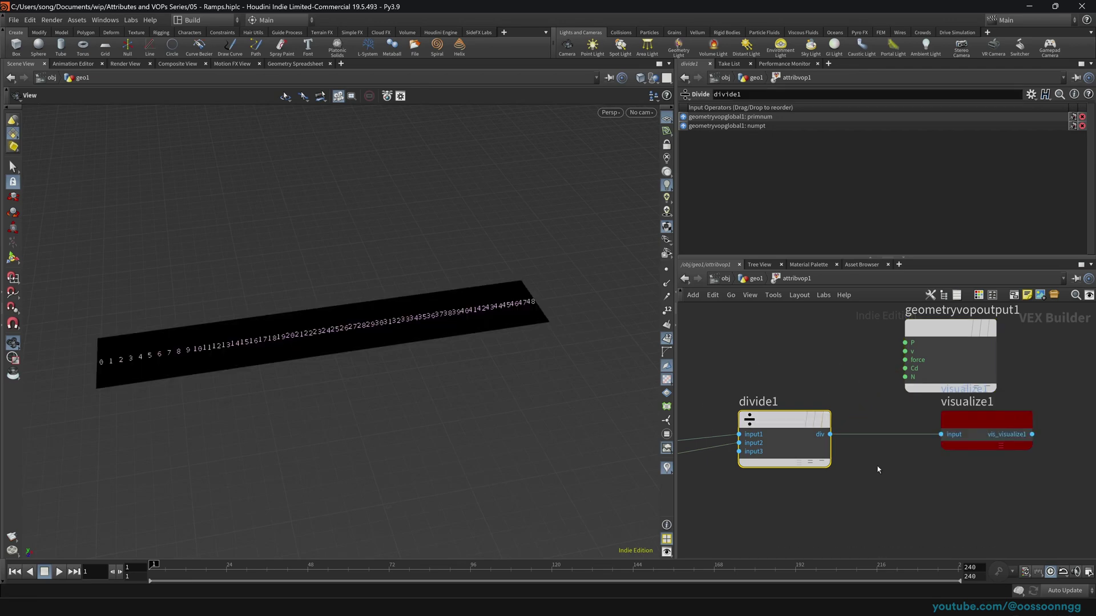
left_click_drag(972, 423, 936, 421)
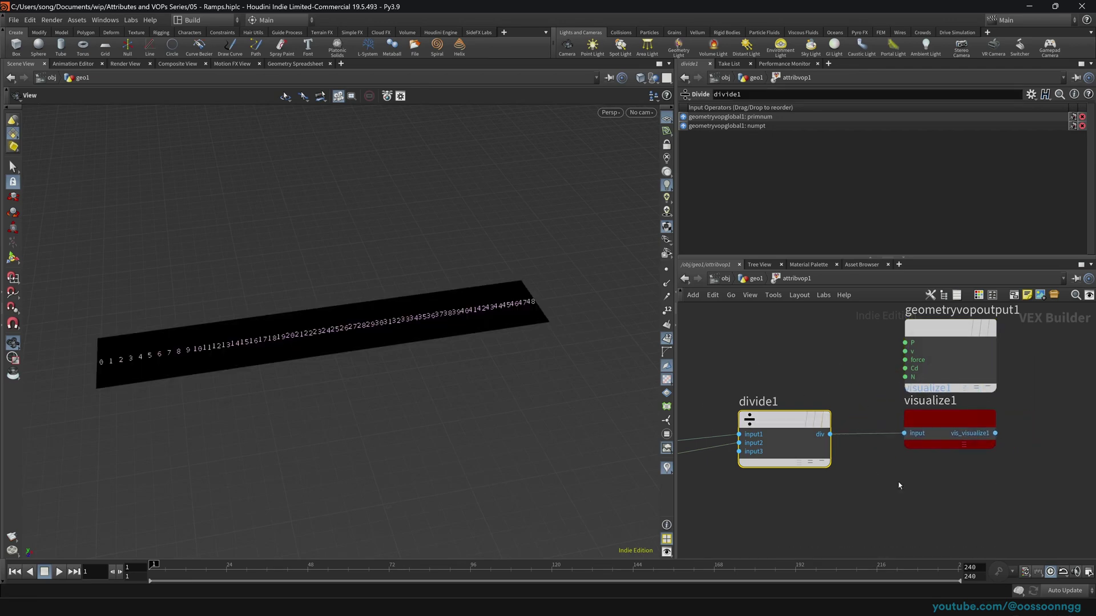
Examine the visualized division result along the grid strip and the data types of the values feeding the Divide node.
scroll(971, 478, "down", 1)
middle_click_drag(846, 508, 888, 481)
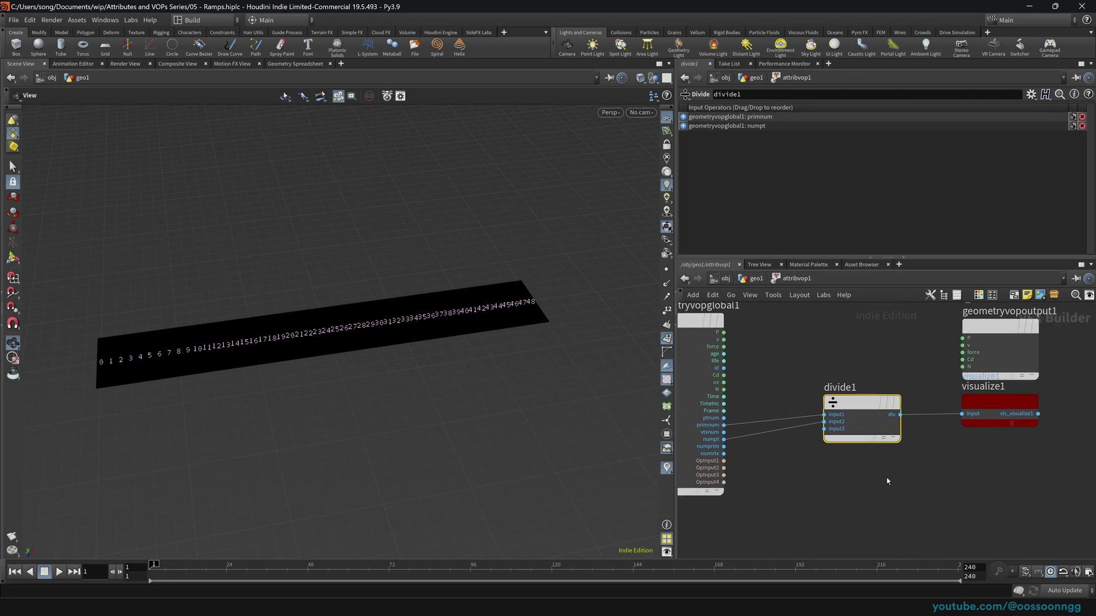
scroll(888, 481, "down", 1)
left_click(869, 413)
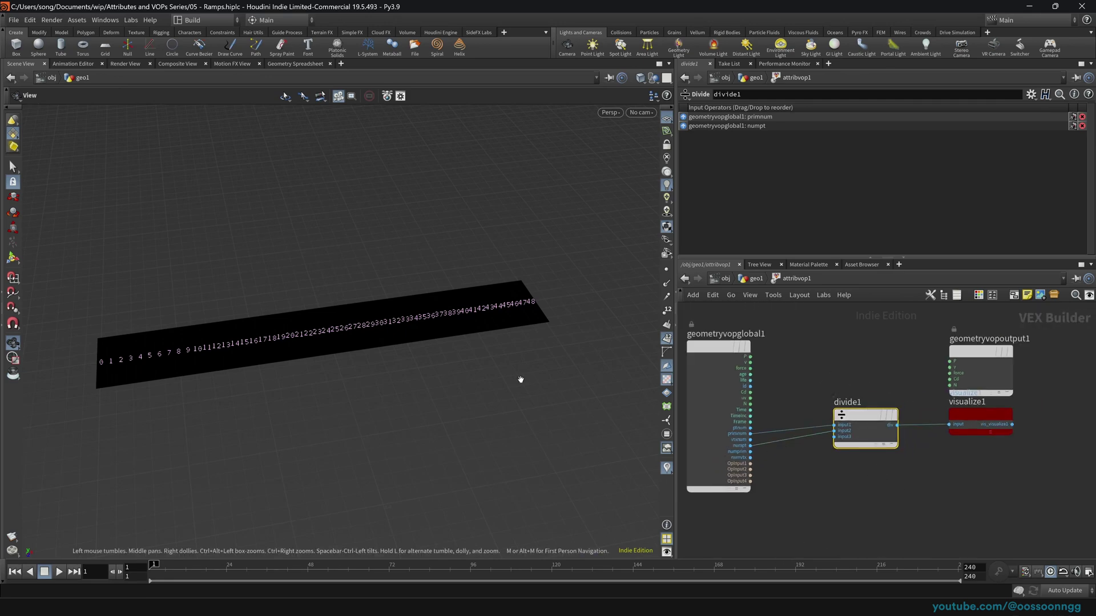
left_click_drag(252, 328, 220, 342)
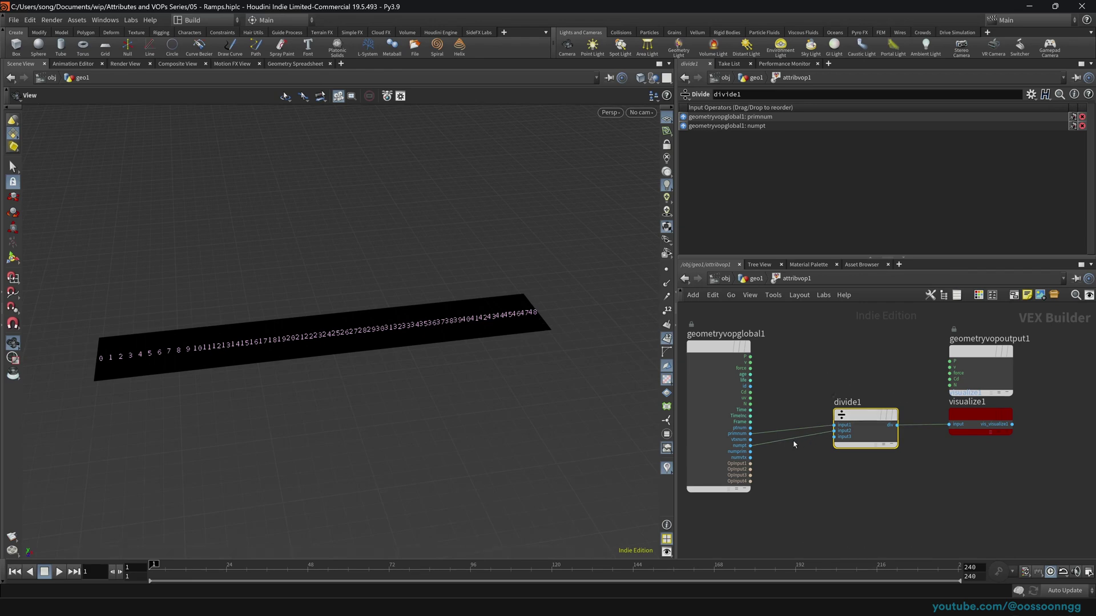
scroll(791, 439, "up", 1)
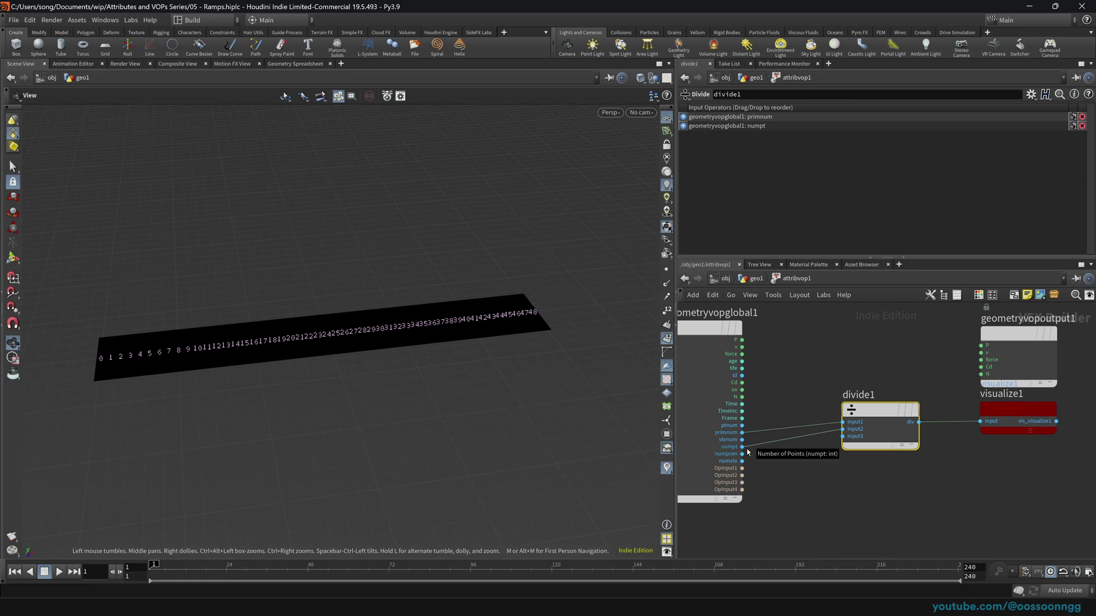
left_click_drag(869, 407, 862, 407)
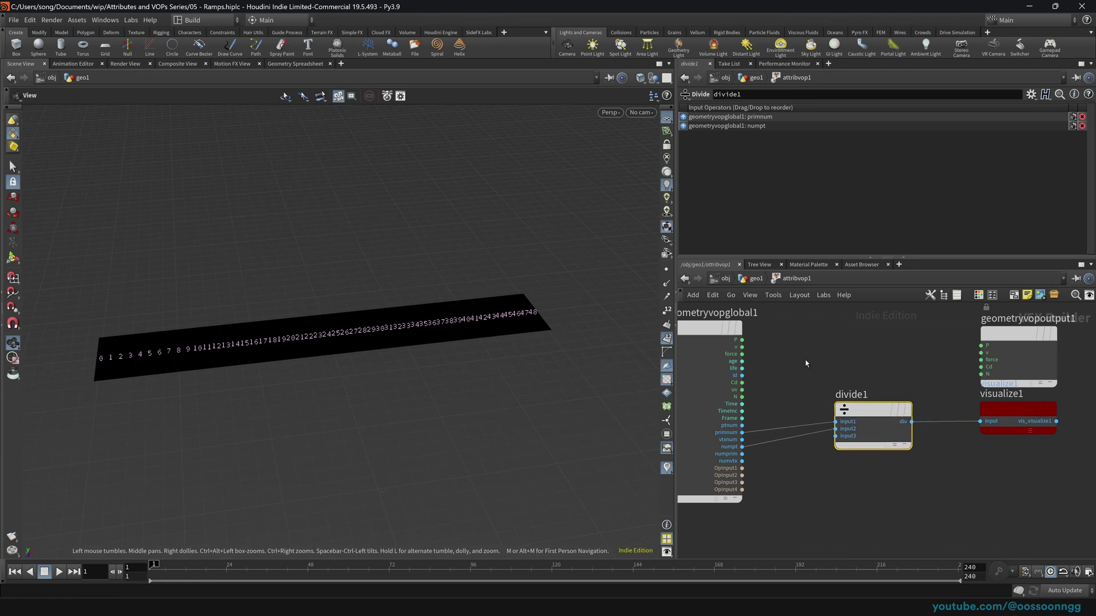
mouse_move(875, 417)
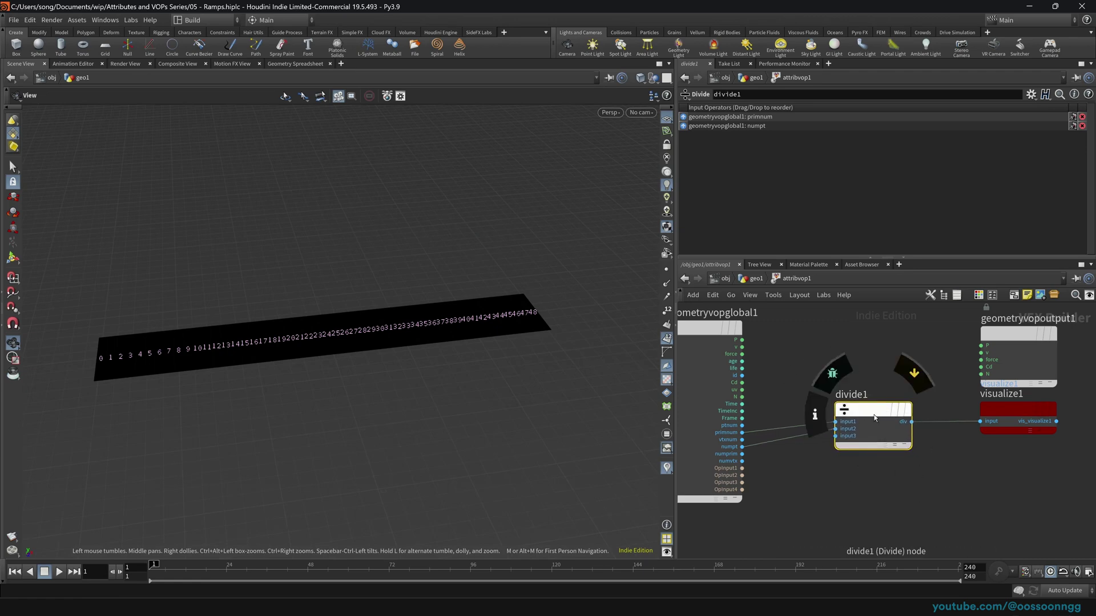
left_click_drag(162, 361, 188, 359)
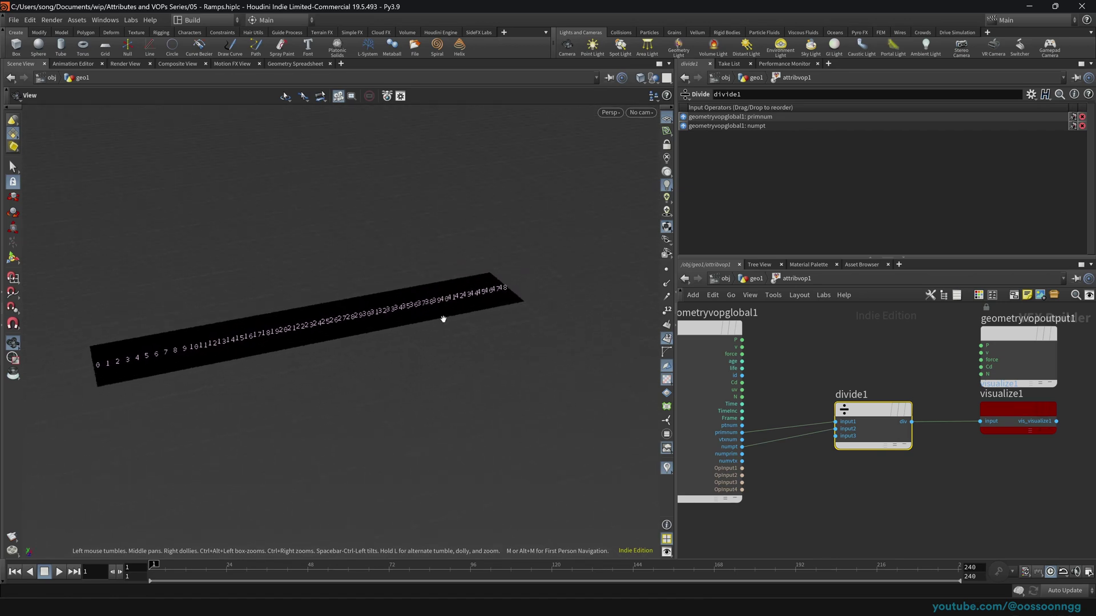
Insert an Integer to Float node on the wire between primnum and the Divide node, and tidy the layout.
middle_click_drag(829, 375, 849, 377)
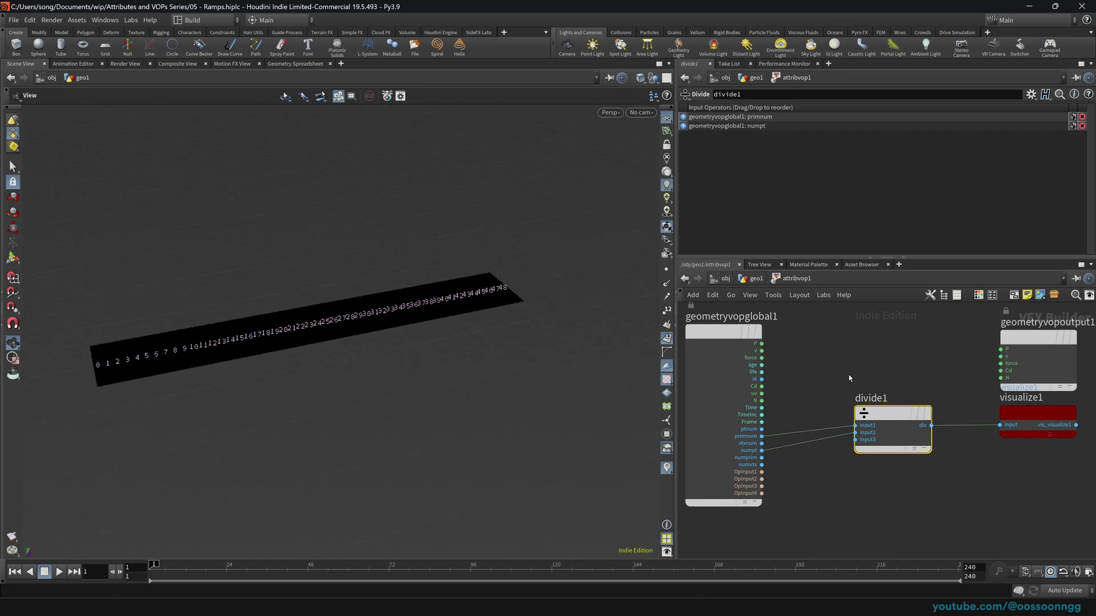
key("Tab")
type("int")
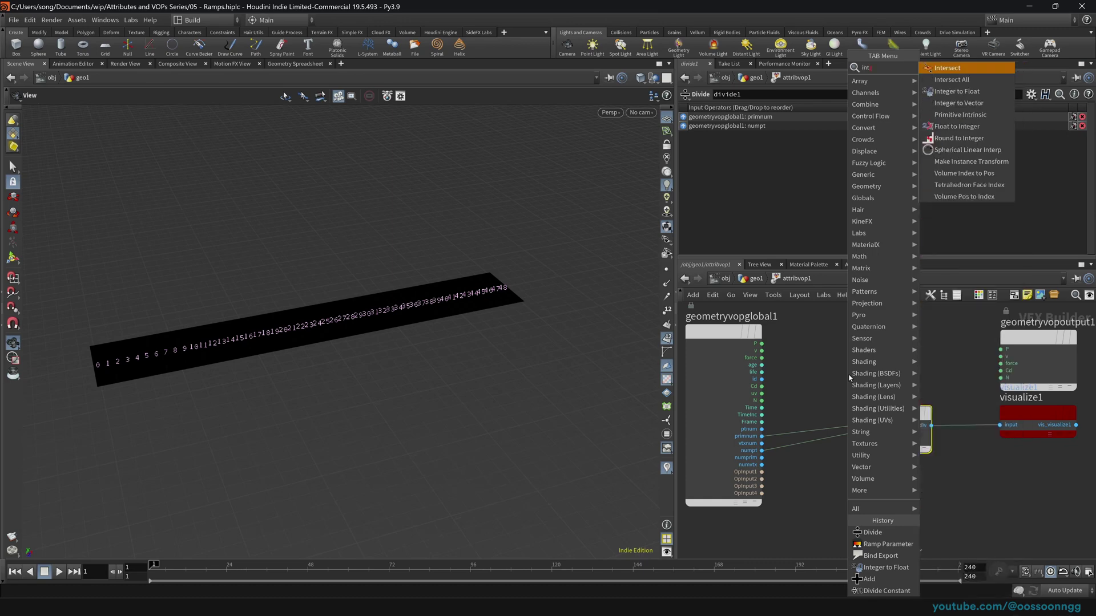
key("Down")
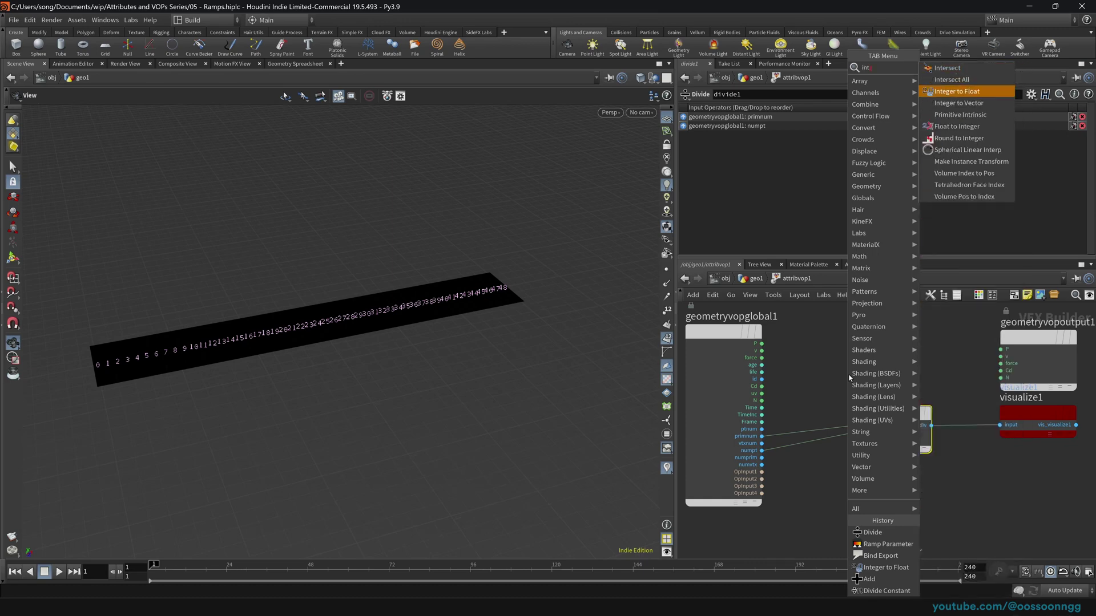
key("Return")
left_click(862, 419)
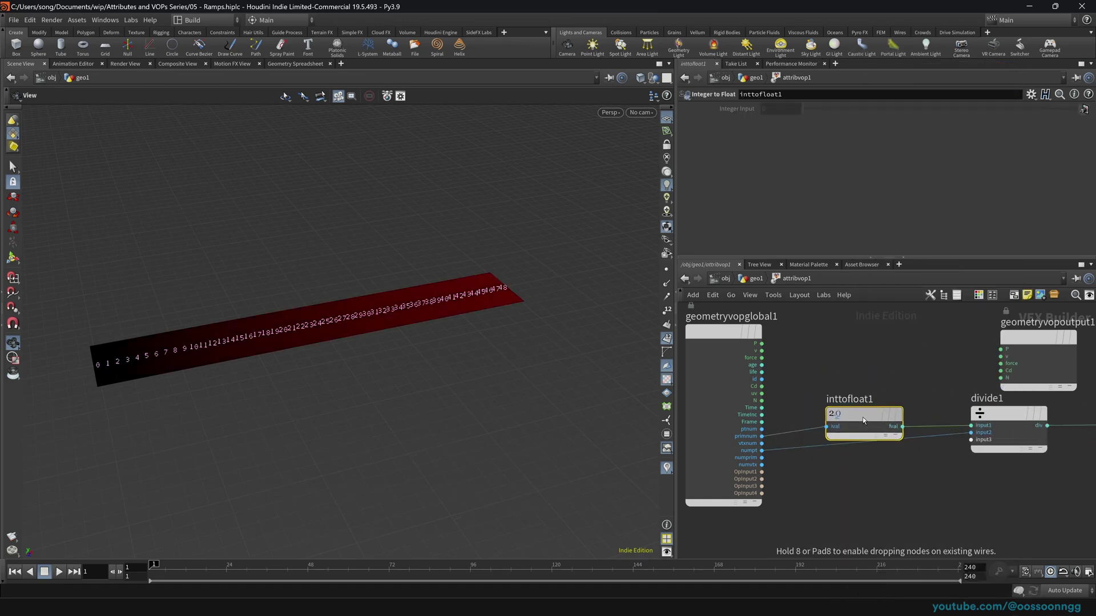
left_click_drag(863, 421, 849, 417)
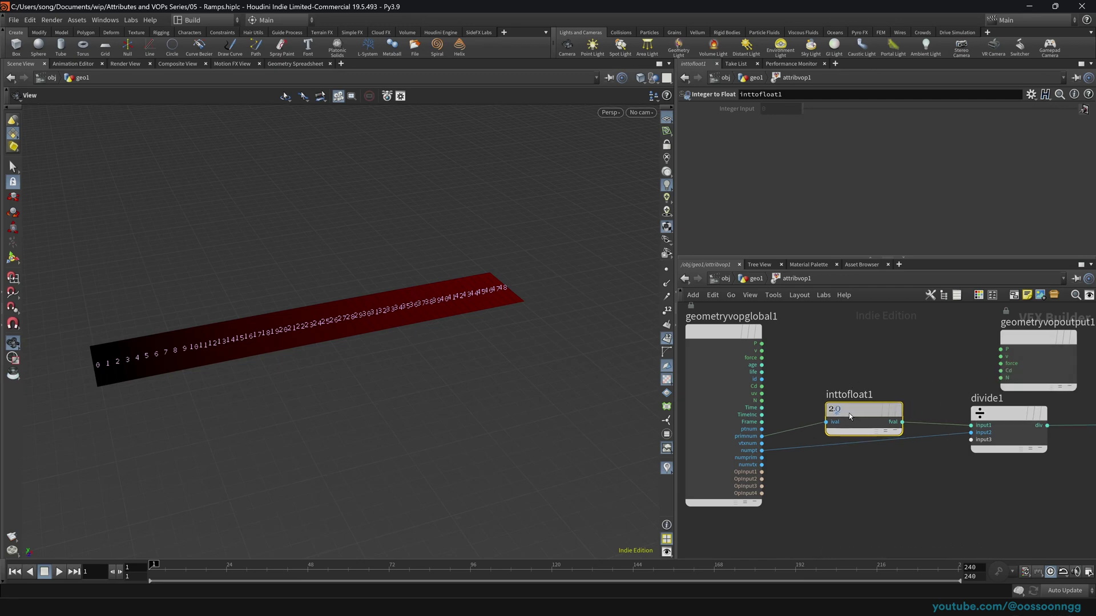
middle_click_drag(982, 416, 834, 390)
left_click_drag(872, 390, 857, 402)
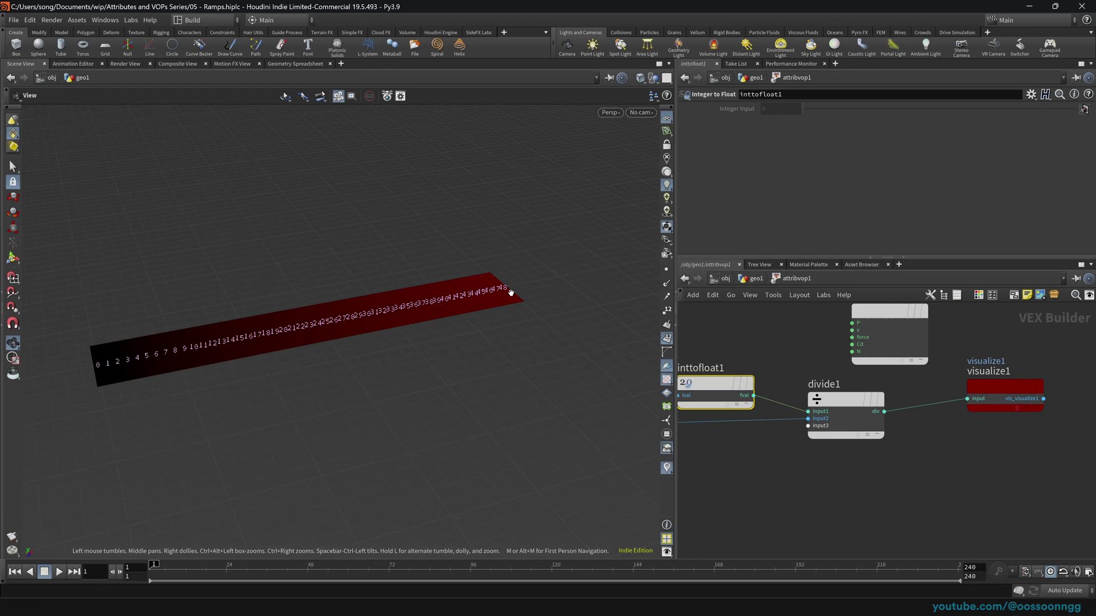
Delete the Visualize node after checking its visualizer settings, and wire the Divide result into Cd on the output node.
left_click_drag(508, 293, 548, 305)
left_click(1005, 388)
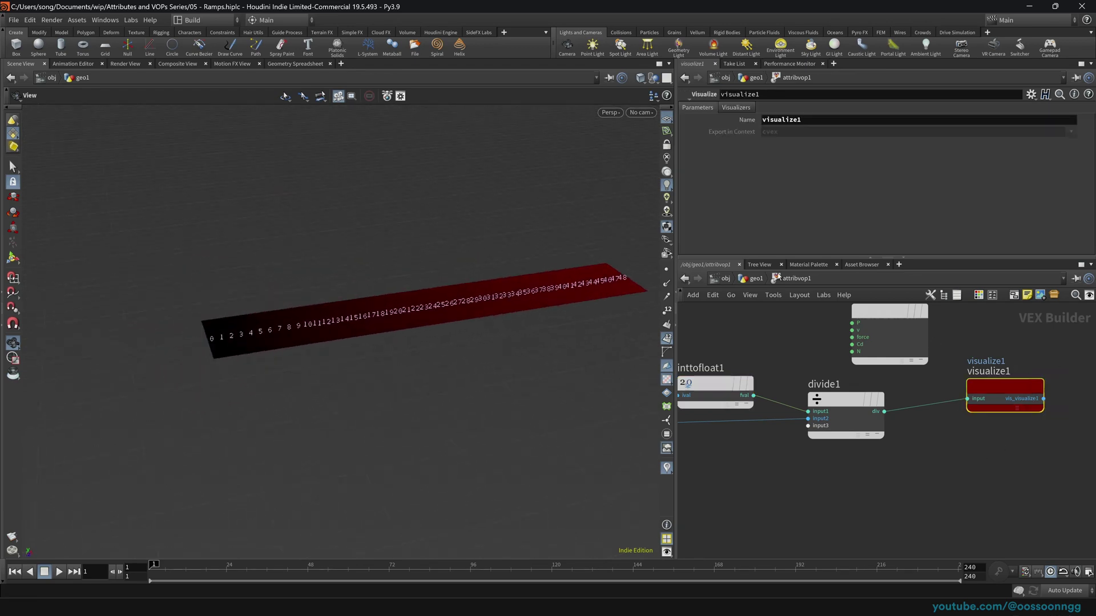
left_click(736, 108)
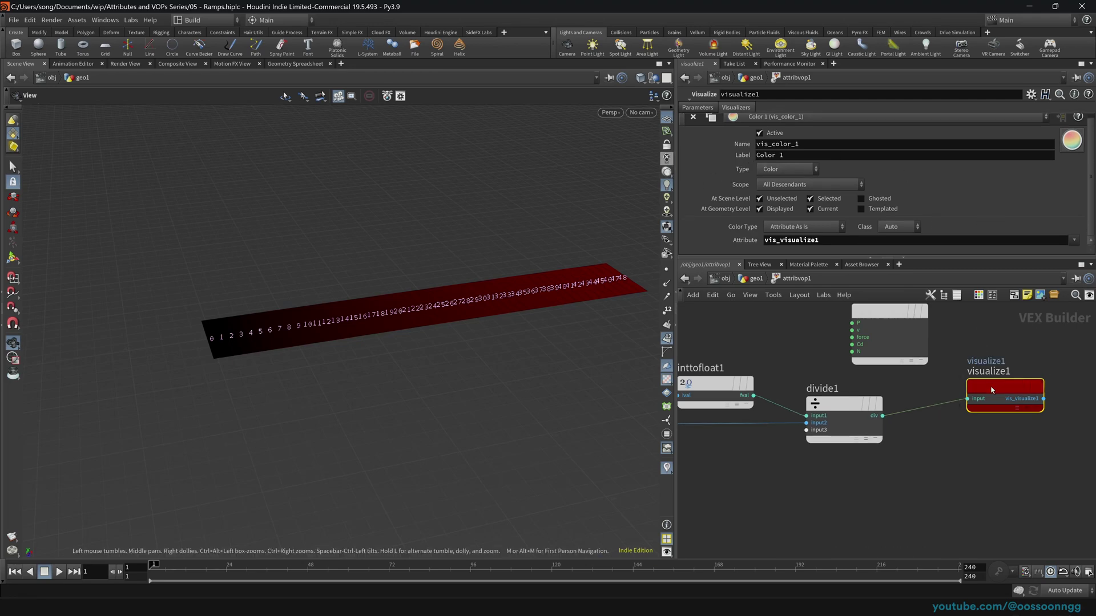
key("Delete")
left_click_drag(883, 416, 773, 338)
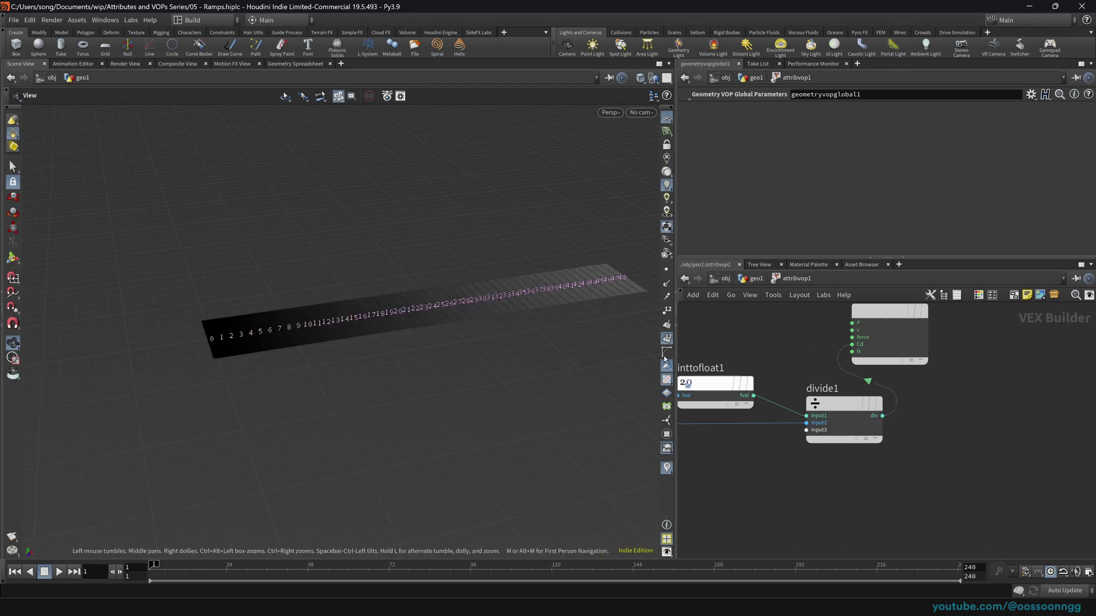
Replace numpt with numprim as the second input of the Divide node.
left_click_drag(216, 334, 259, 331)
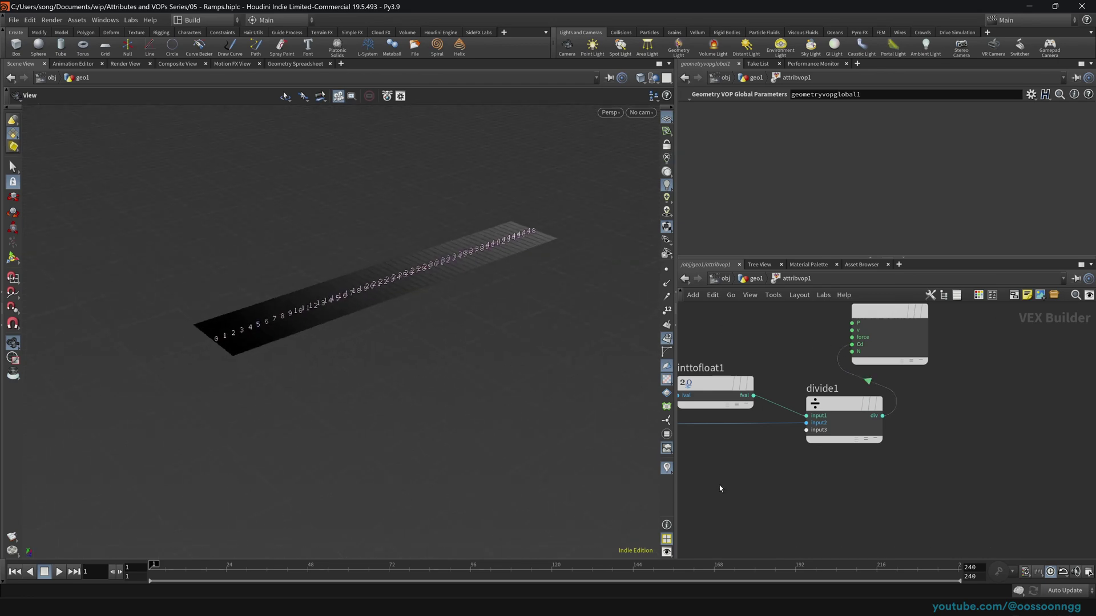
left_click_drag(445, 279, 201, 282)
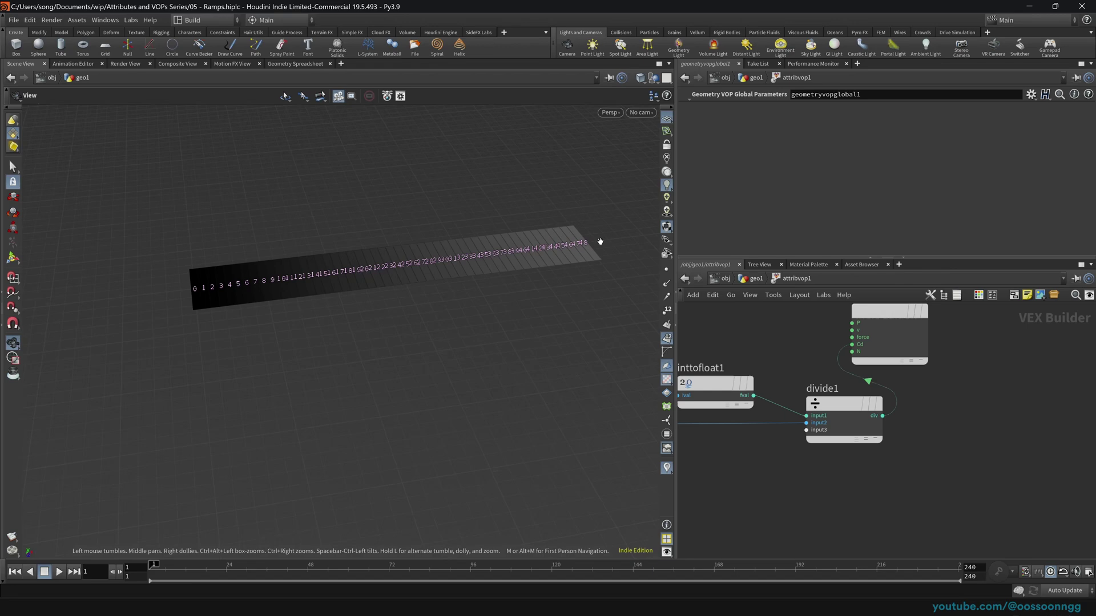
middle_click_drag(549, 264, 526, 281)
middle_click_drag(778, 490, 947, 484)
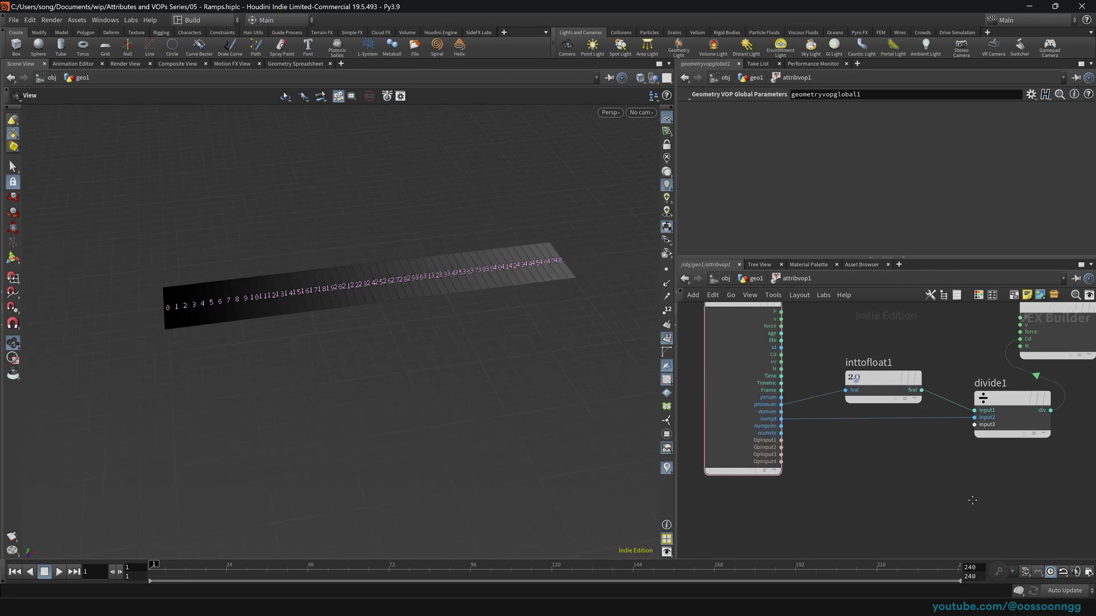
scroll(972, 496, "up", 2)
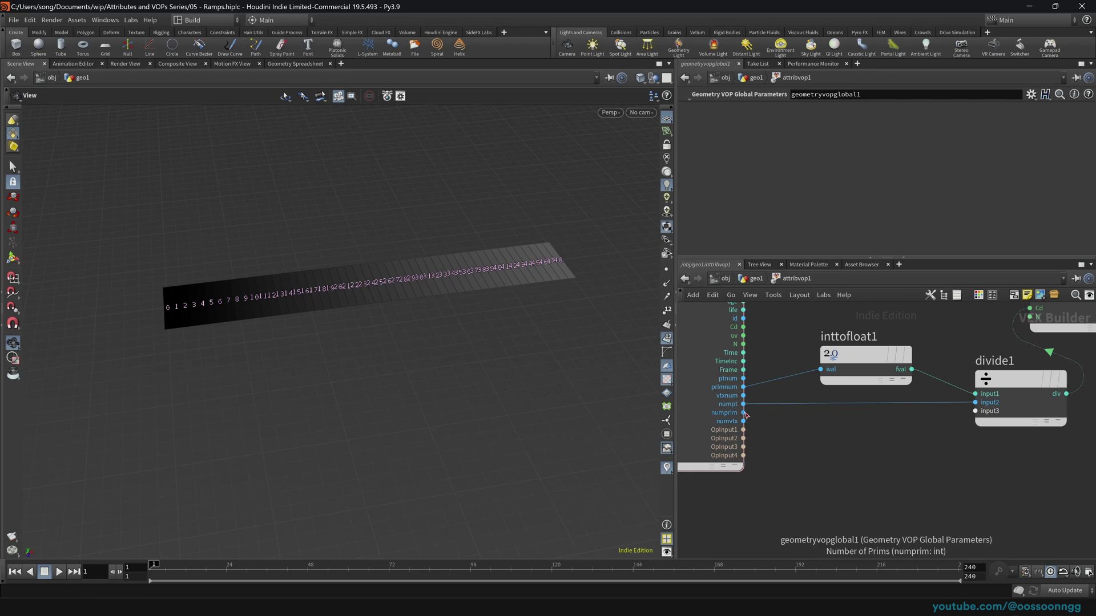
left_click_drag(744, 413, 975, 402)
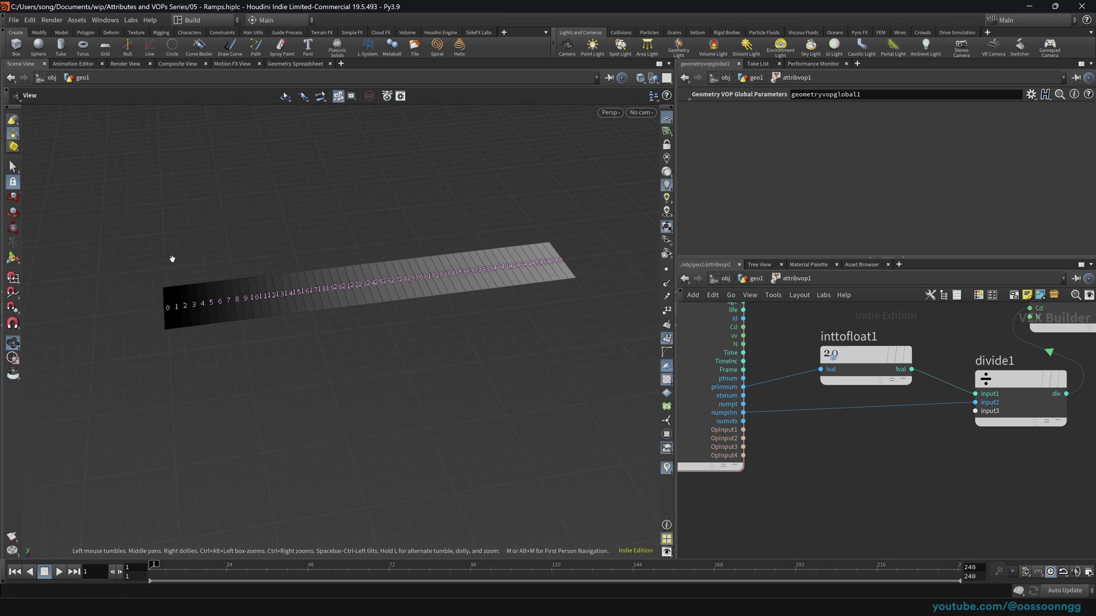
Add a Bind Export node below the output node and wire the Divide result into its input.
middle_click_drag(943, 483, 775, 507)
scroll(775, 506, "down", 1)
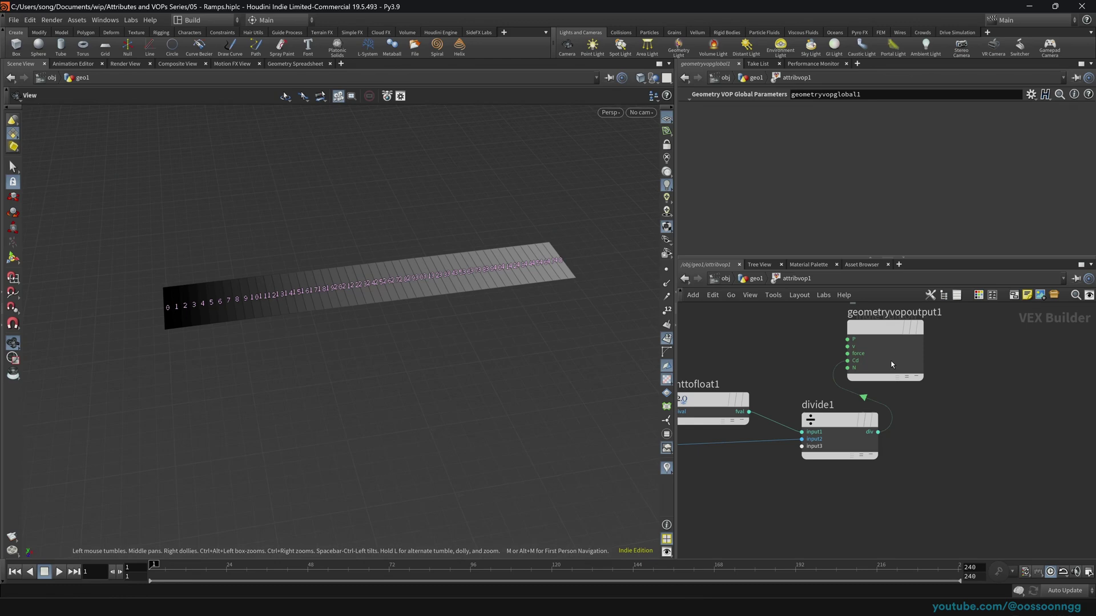
left_click_drag(905, 327, 1005, 329)
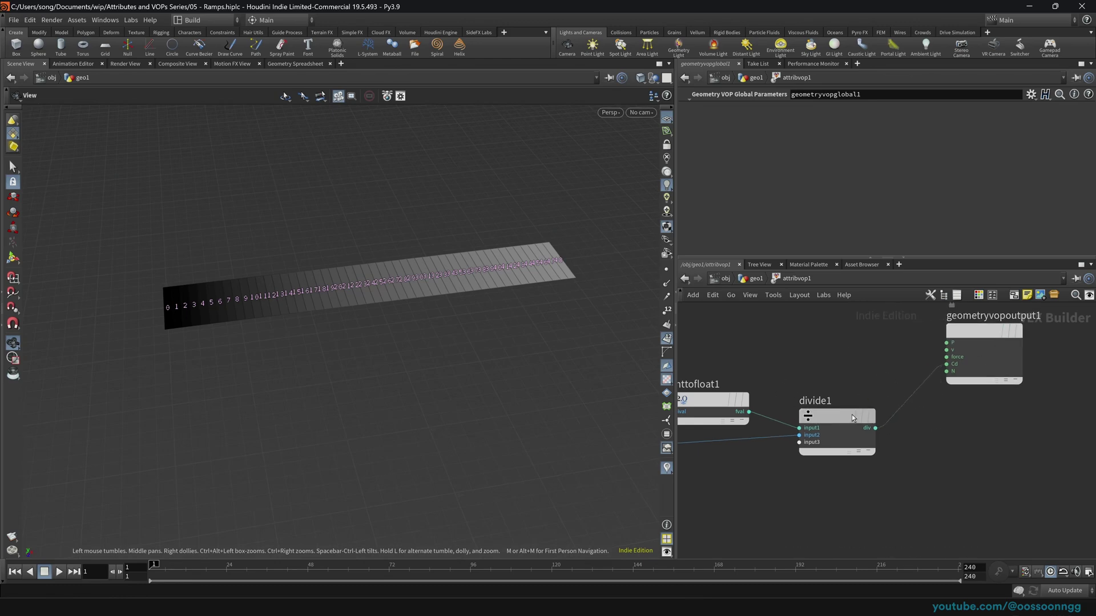
left_click_drag(852, 414, 841, 407)
key("Tab")
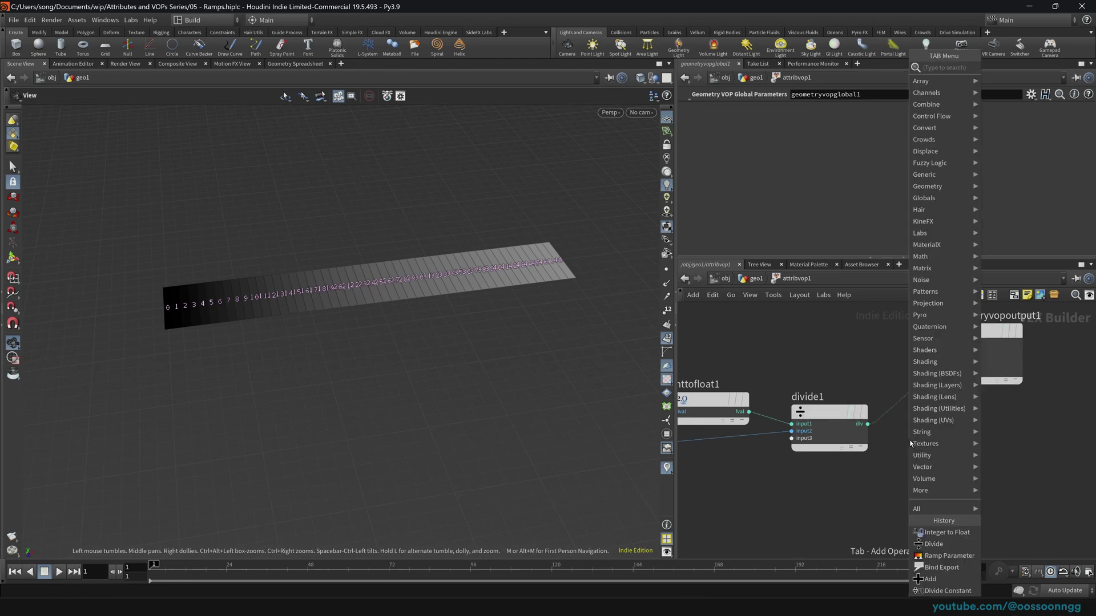
type("export")
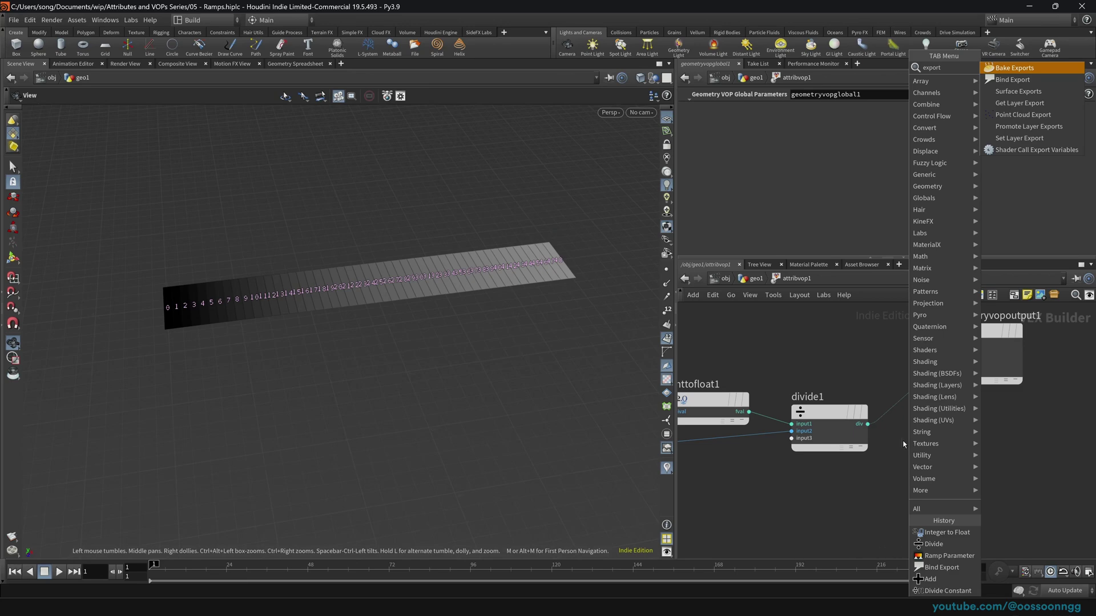
key("Escape")
left_click(990, 442)
left_click_drag(868, 424, 952, 447)
left_click_drag(990, 438, 971, 439)
Name the Bind Export attribute extruder and align the output node above it.
left_click_drag(793, 107, 761, 108)
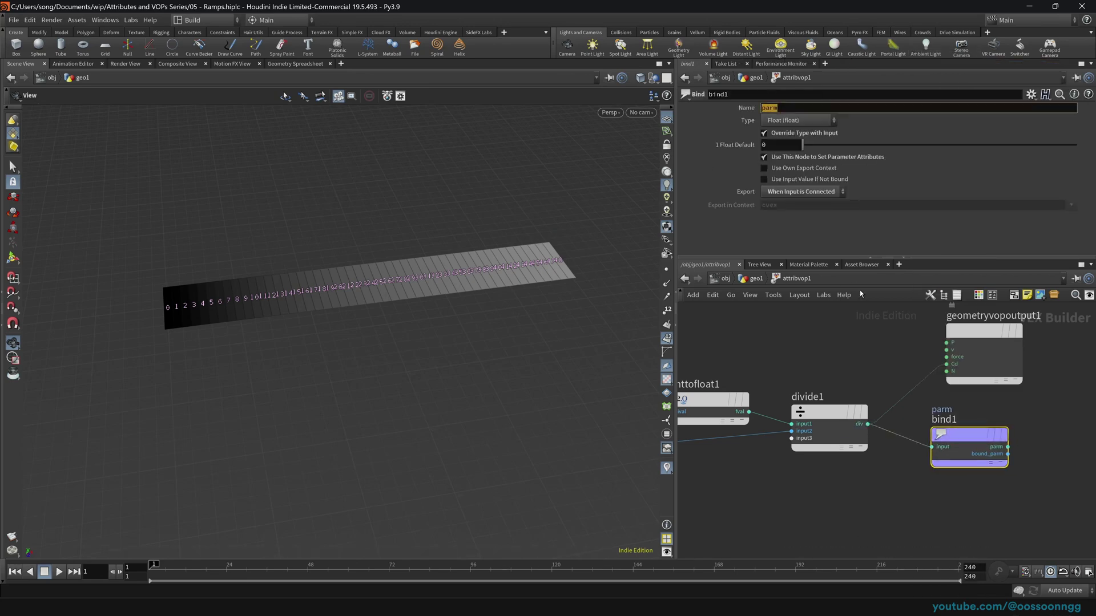
type("extruder")
key("Return")
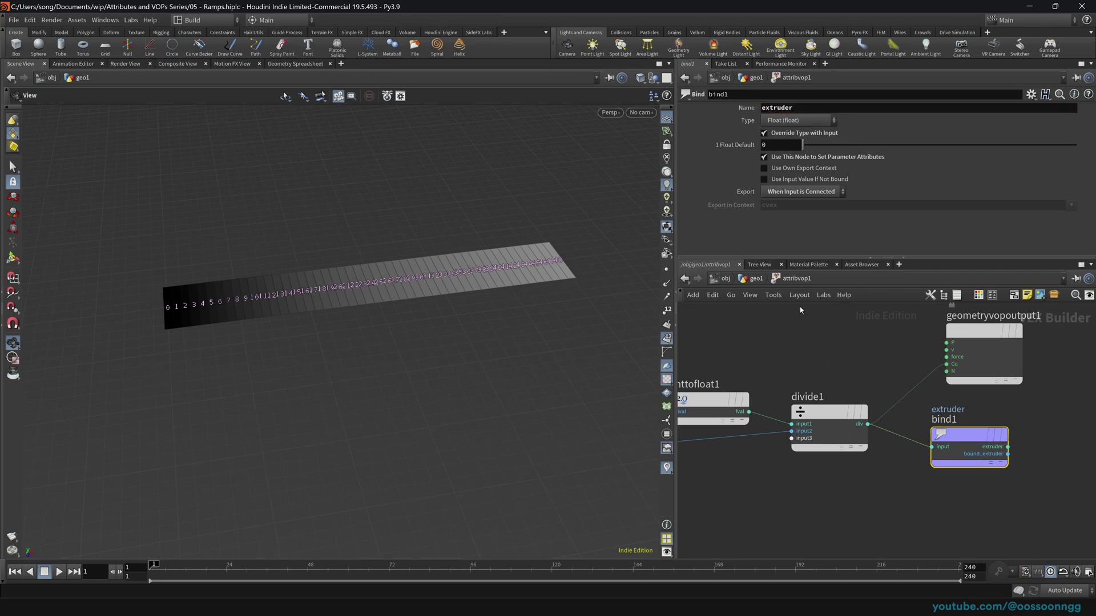
left_click_drag(977, 334, 965, 338)
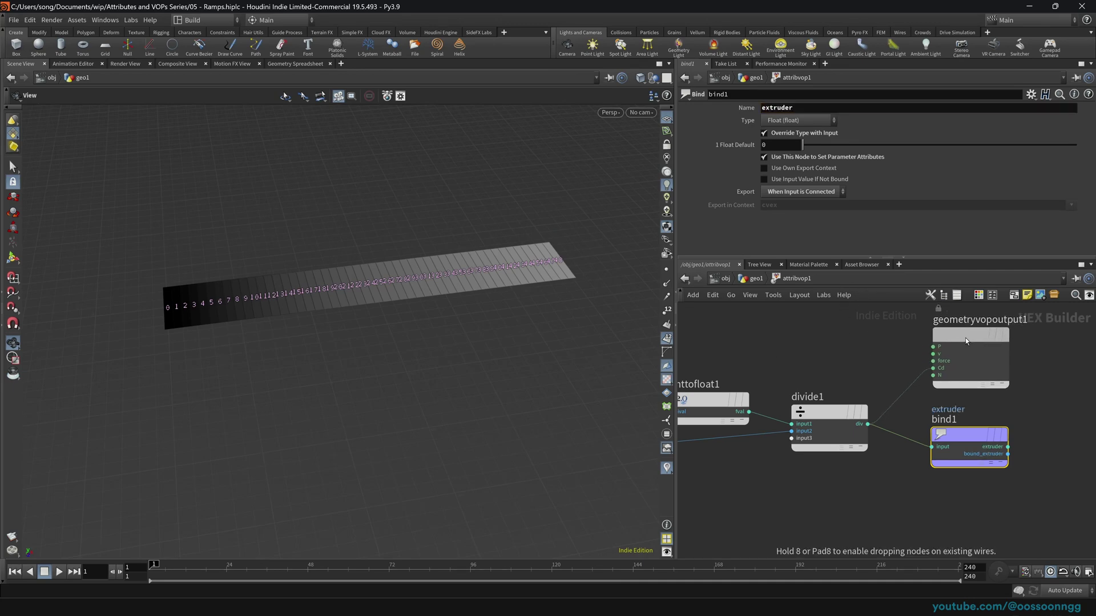
Return to the geometry network and enable polyextrude1's local Distance Scale with the attribute Cd.
left_click(752, 279)
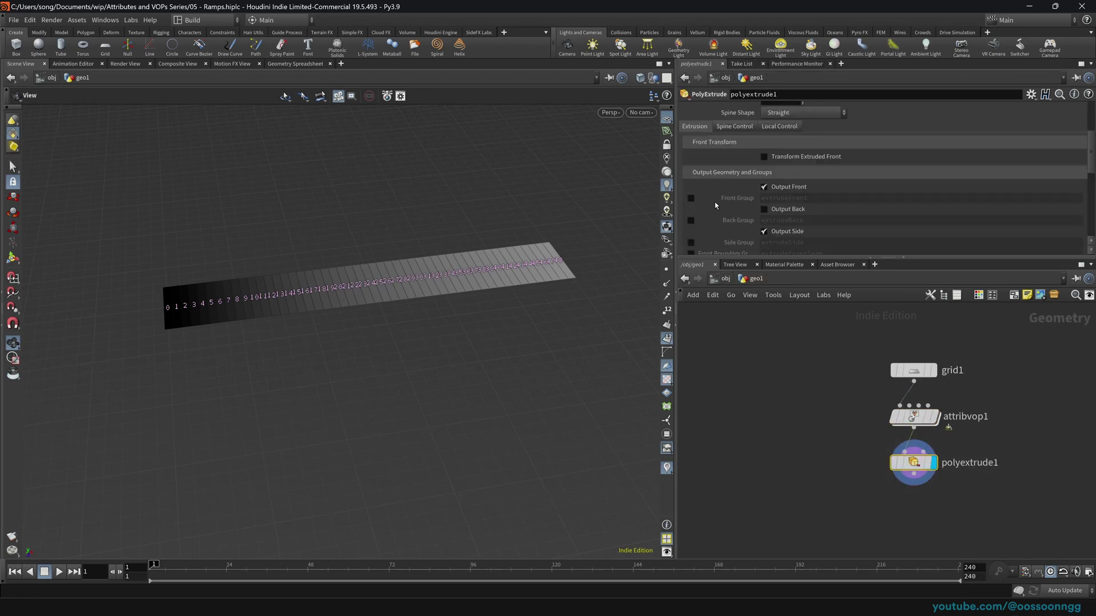
scroll(742, 188, "up", 3)
left_click(781, 179)
left_click(691, 208)
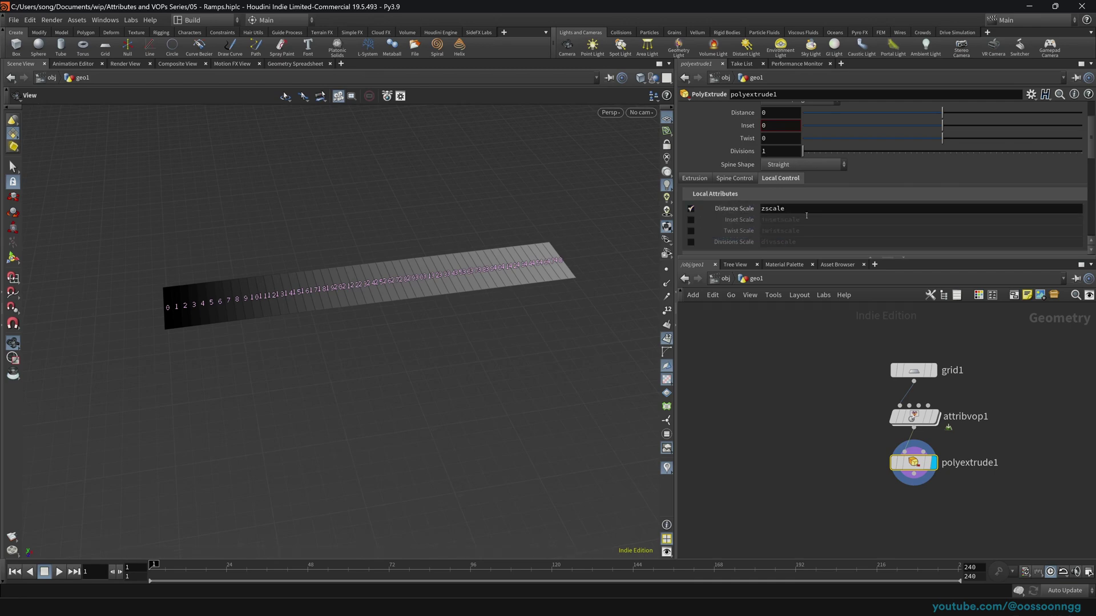
left_click(807, 213)
type("Cd")
key("Return")
Set the PolyExtrude distance to 0.869 and divide the extrusion into Individual Elements.
scroll(856, 211, "up", 2)
left_click_drag(952, 164, 1064, 174)
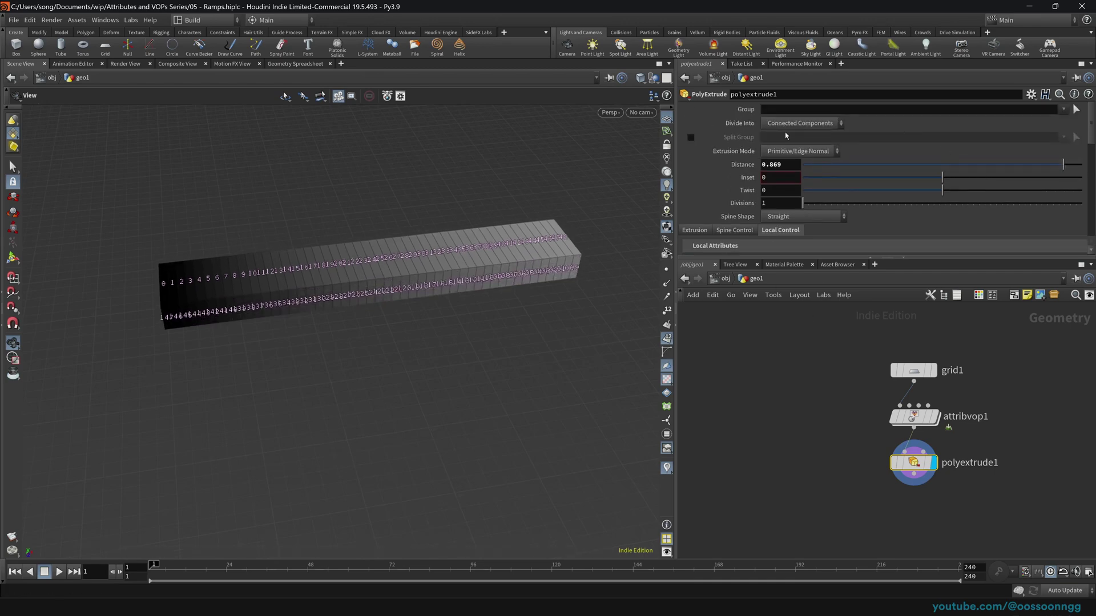
left_click(791, 125)
left_click(793, 135)
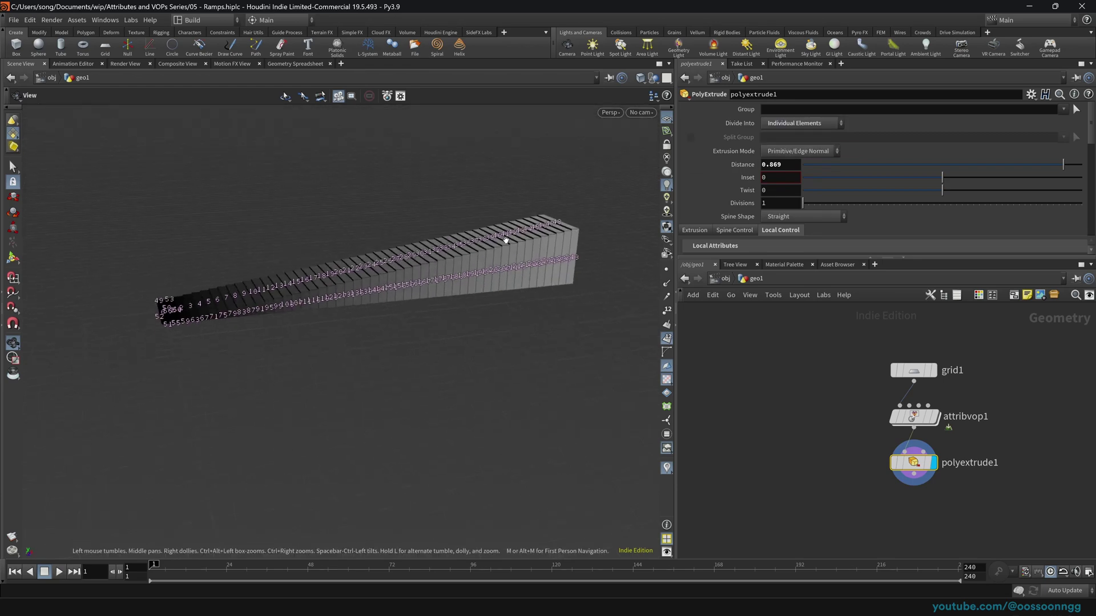
scroll(693, 202, "down", 3)
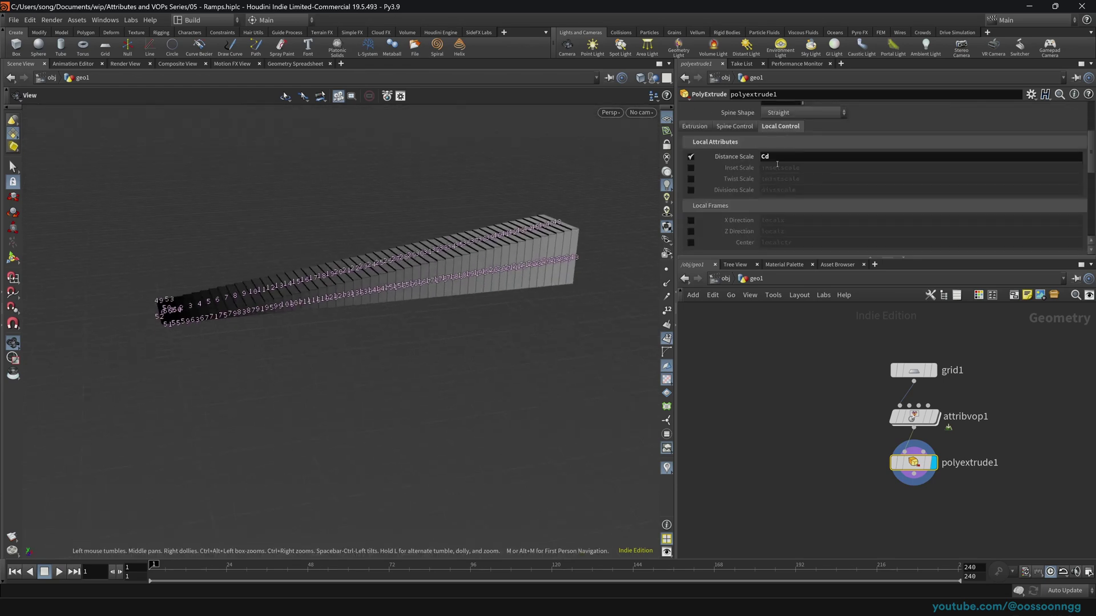
Insert a Color node between attribvop1 and polyextrude1 and set its class to Primitive.
left_click_drag(913, 463, 913, 484)
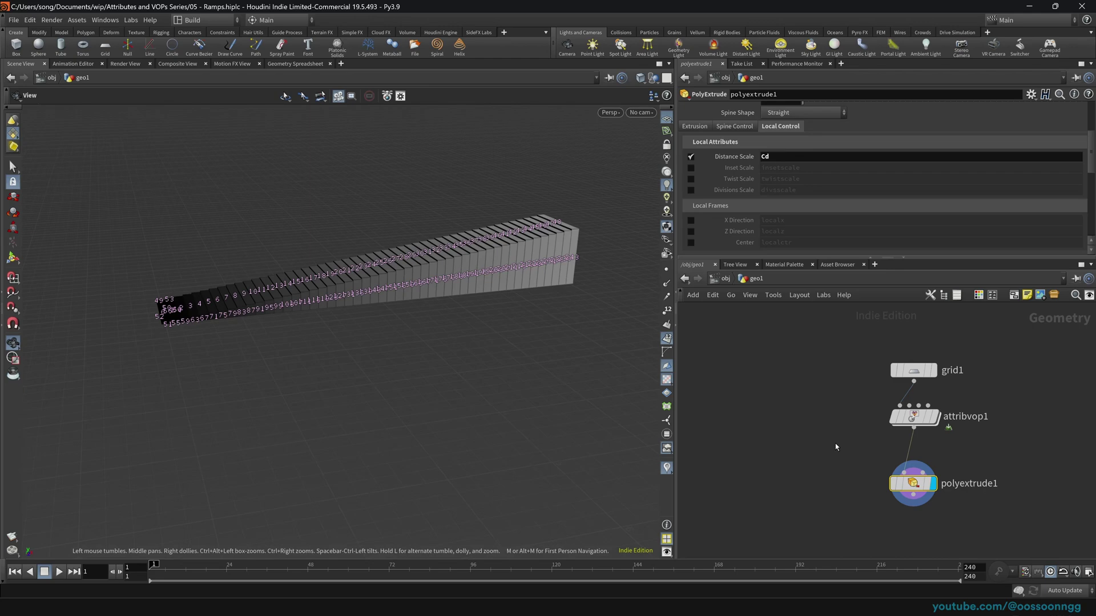
key("Tab")
type("colo")
key("Return")
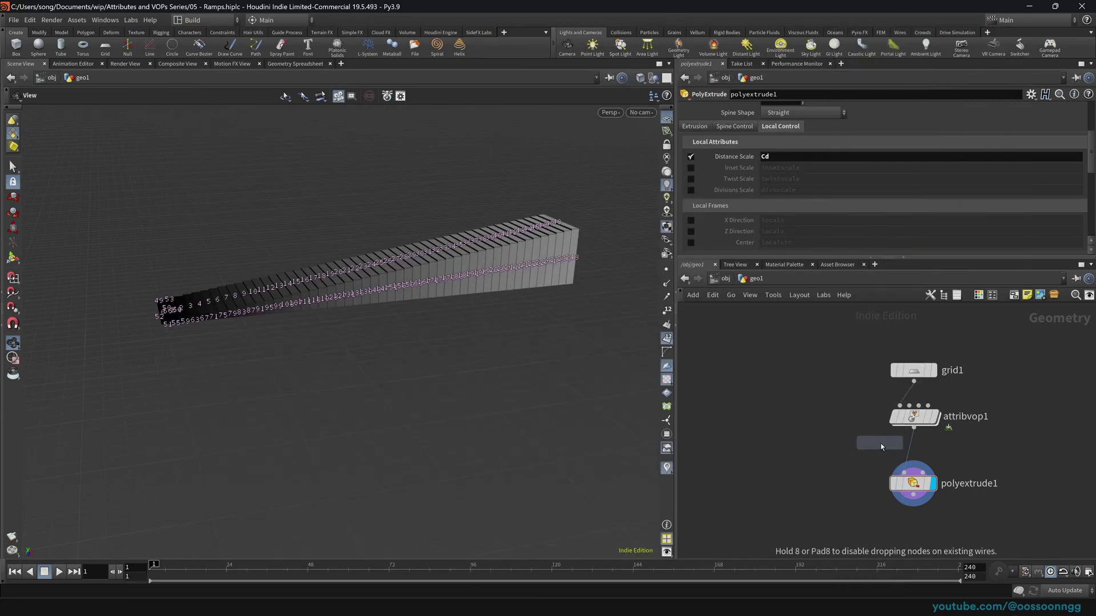
left_click(911, 451)
left_click(906, 451)
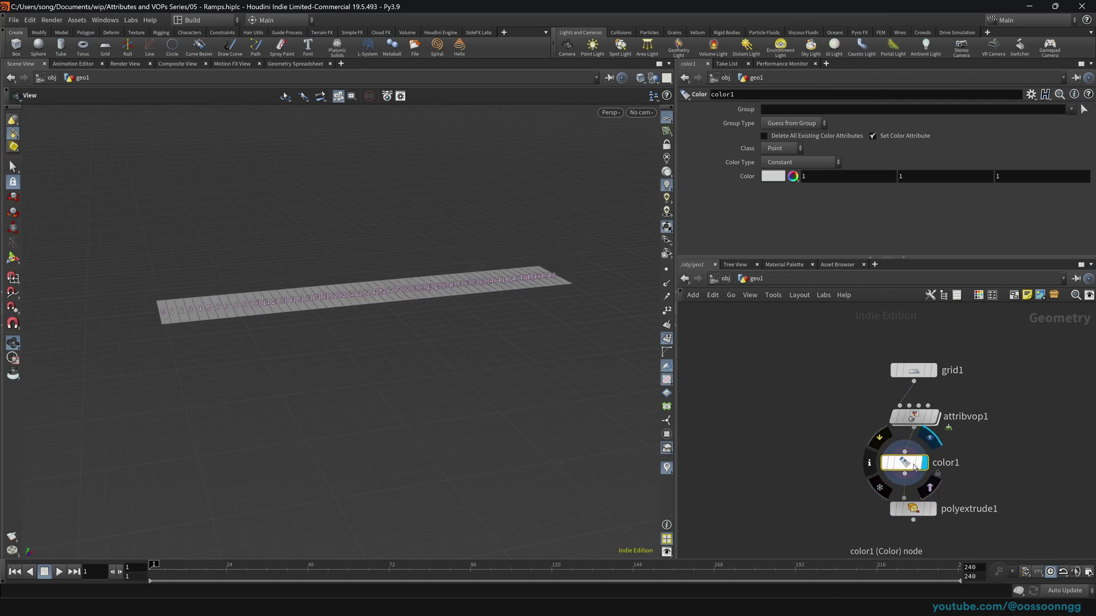
left_click(784, 148)
left_click(779, 162)
left_click_drag(370, 247, 411, 254)
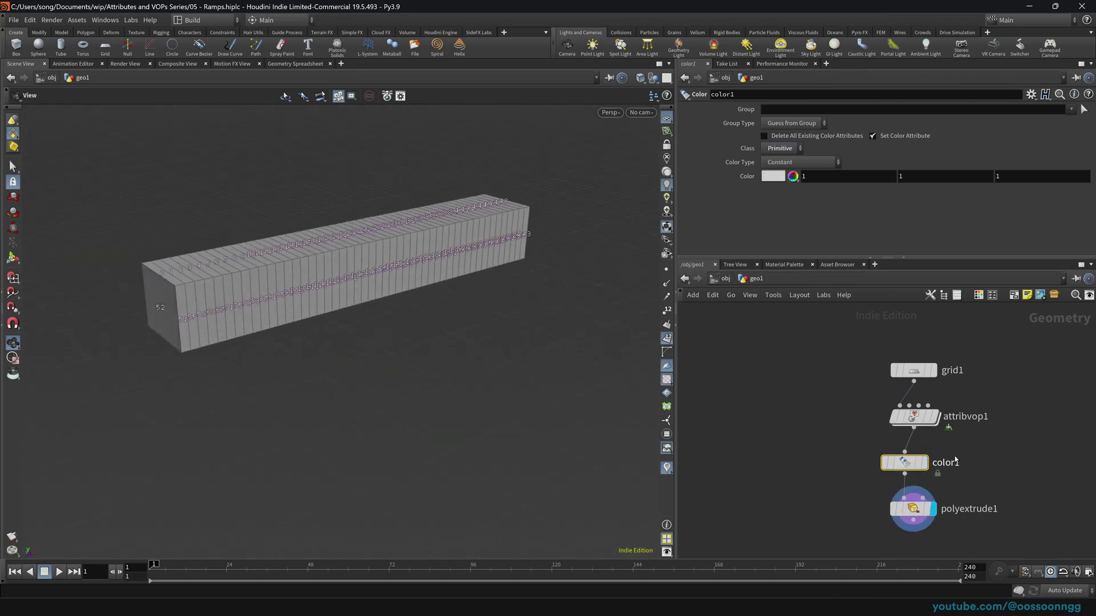
Bypass the Color node to compare the extrusion, delete it, and close up the node layout.
left_click(879, 438)
left_click(913, 508)
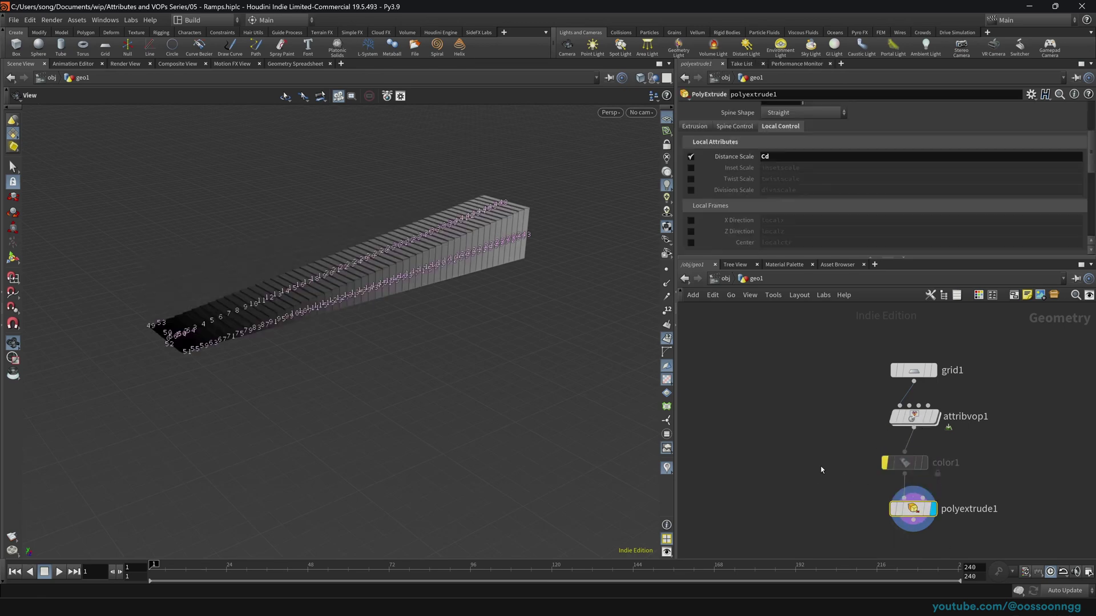
left_click(896, 462)
key("Delete")
left_click(924, 417)
left_click_drag(913, 513, 915, 501)
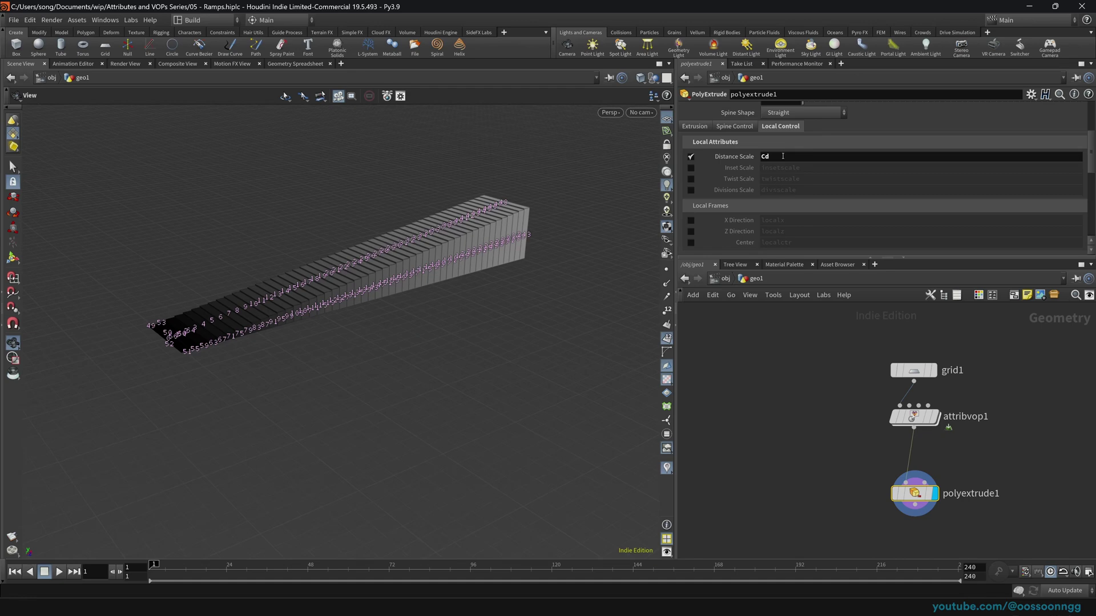
Check the exported attribute name inside attribvop1 and set polyextrude1's Distance Scale attribute to extruder.
double_click(913, 417)
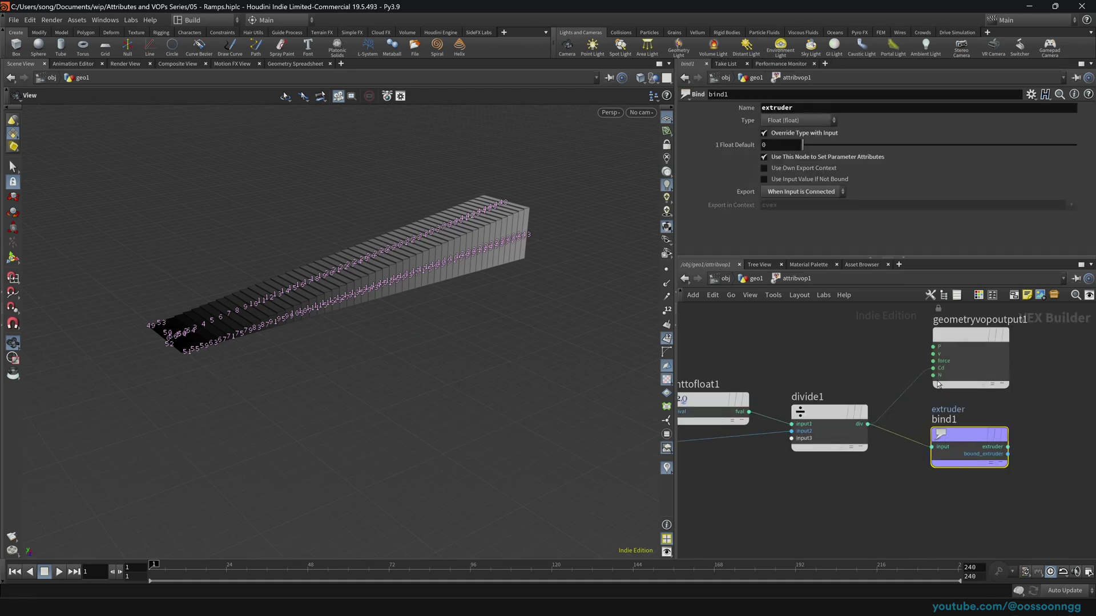
left_click_drag(961, 387, 961, 395)
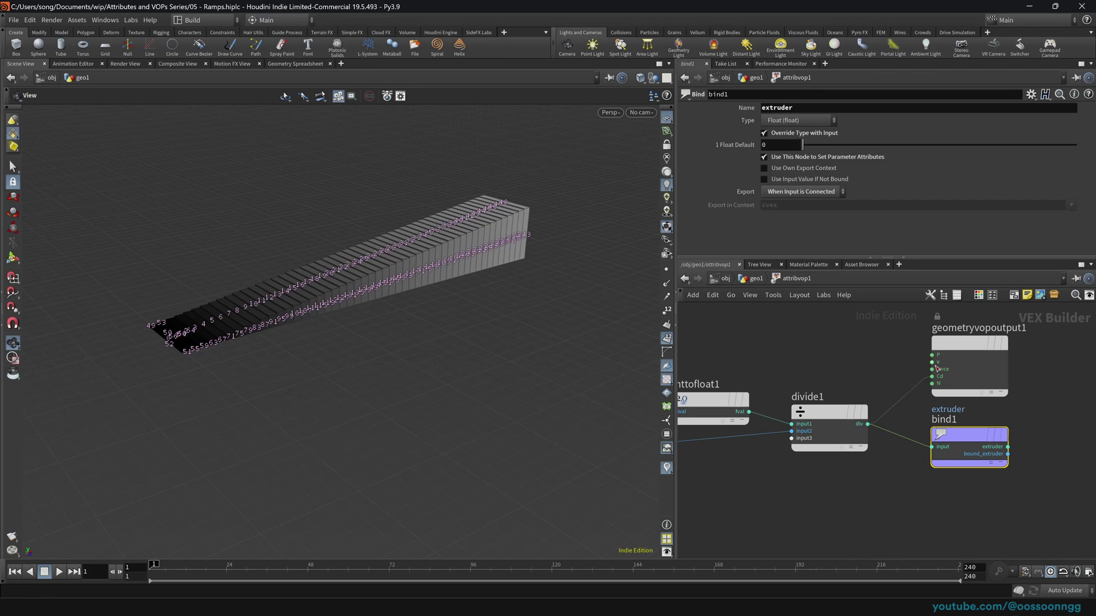
mouse_move(971, 437)
left_click(760, 279)
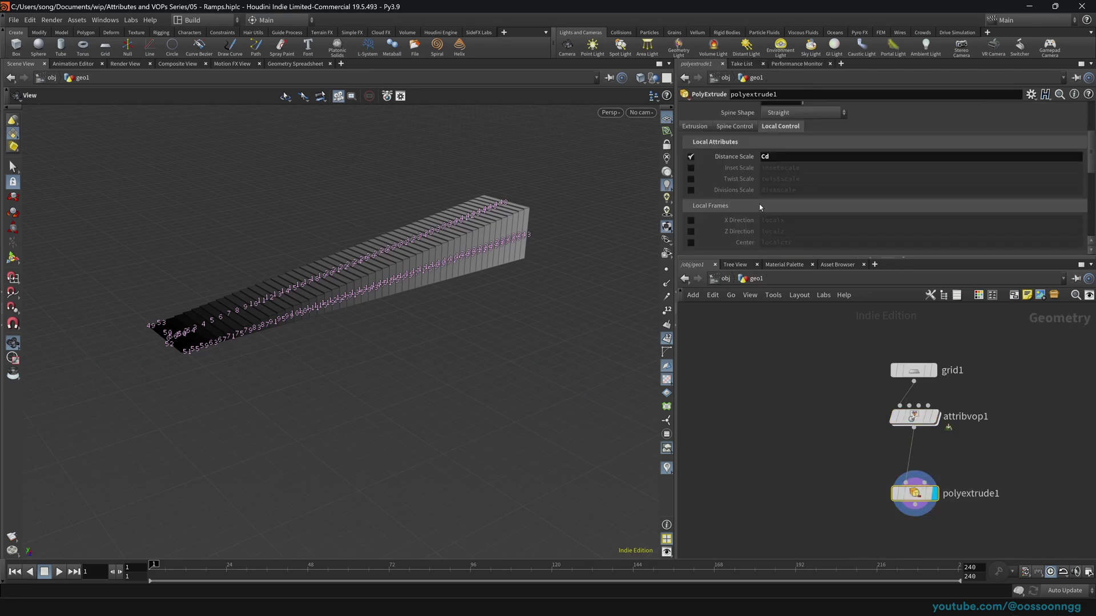
left_click(799, 162)
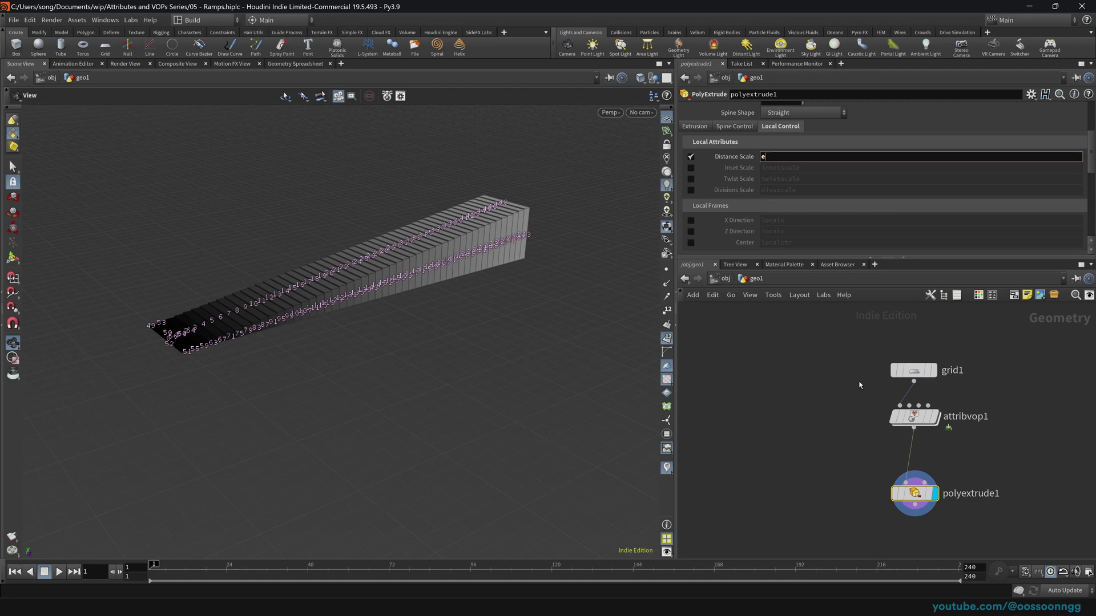
type("extruder")
key("Return")
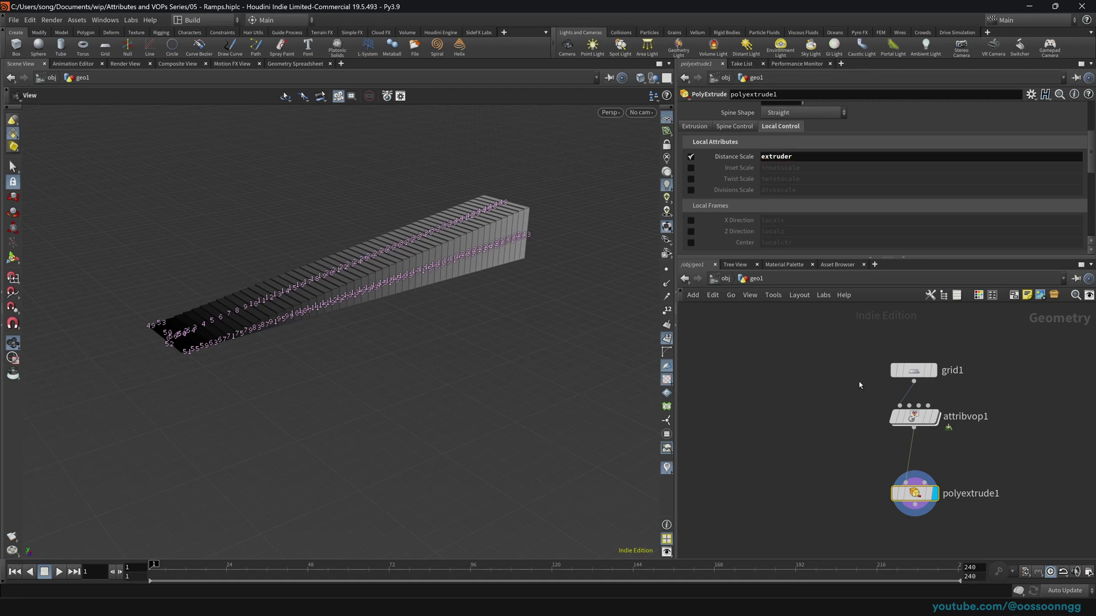
Insert a primitive-class Color node before polyextrude1 to test the extrusion independently of Cd.
key("Tab")
type("colo")
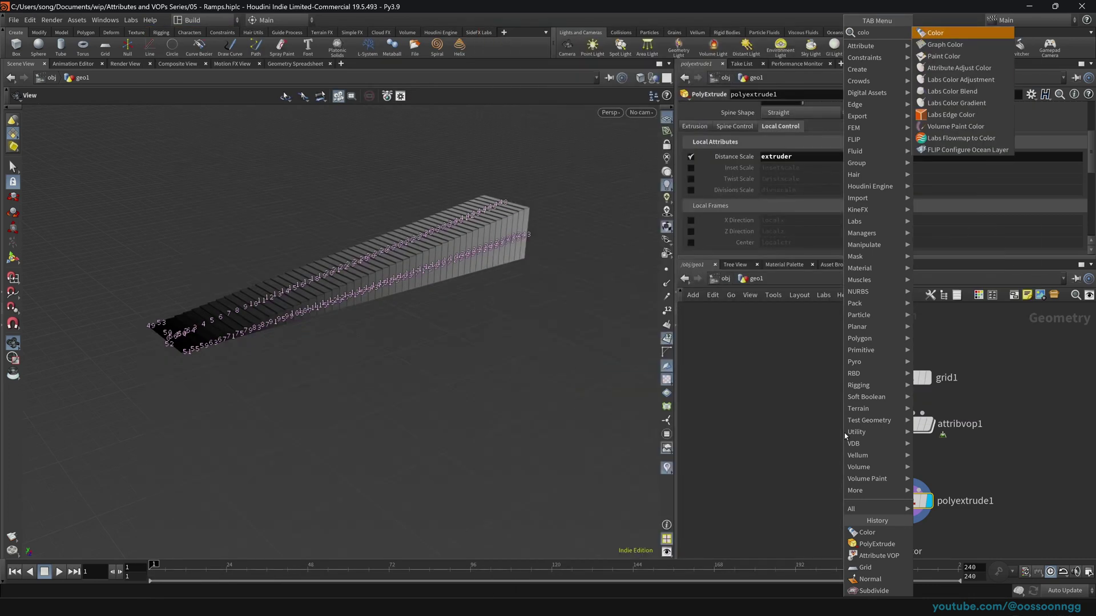
key("Return")
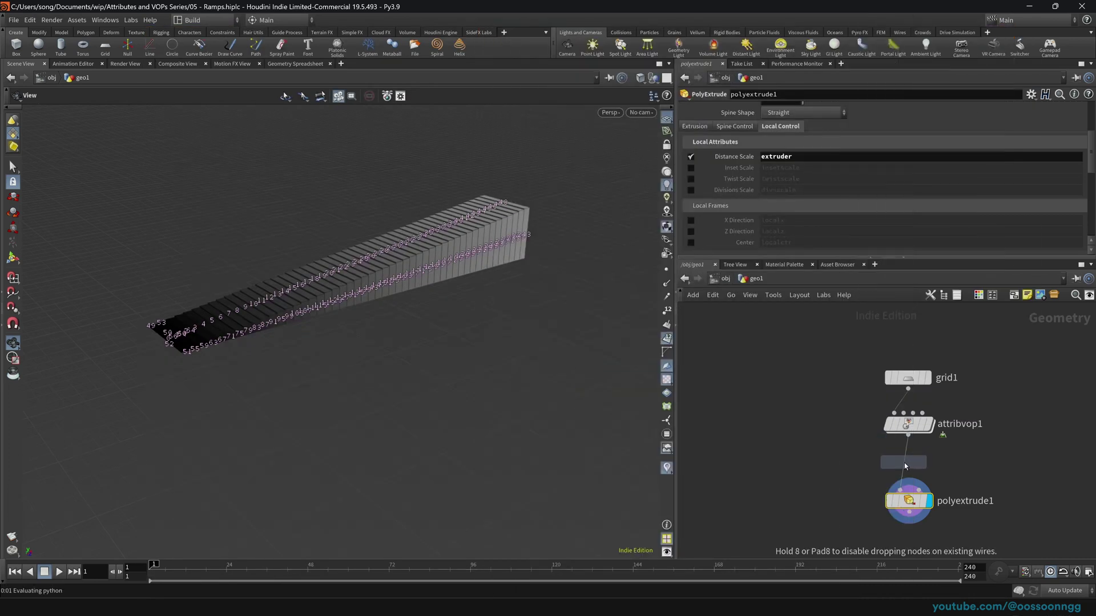
left_click(897, 465)
left_click(784, 149)
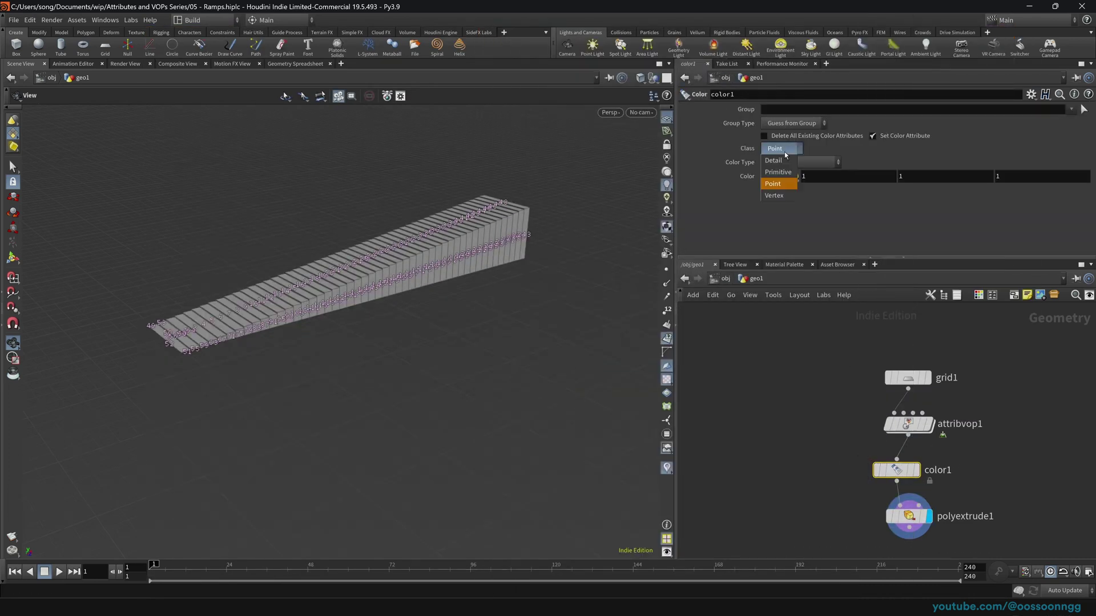
left_click(778, 175)
mouse_move(849, 172)
middle_mouse_down()
mouse_move(890, 174)
mouse_move(859, 179)
middle_mouse_up()
left_click(909, 516)
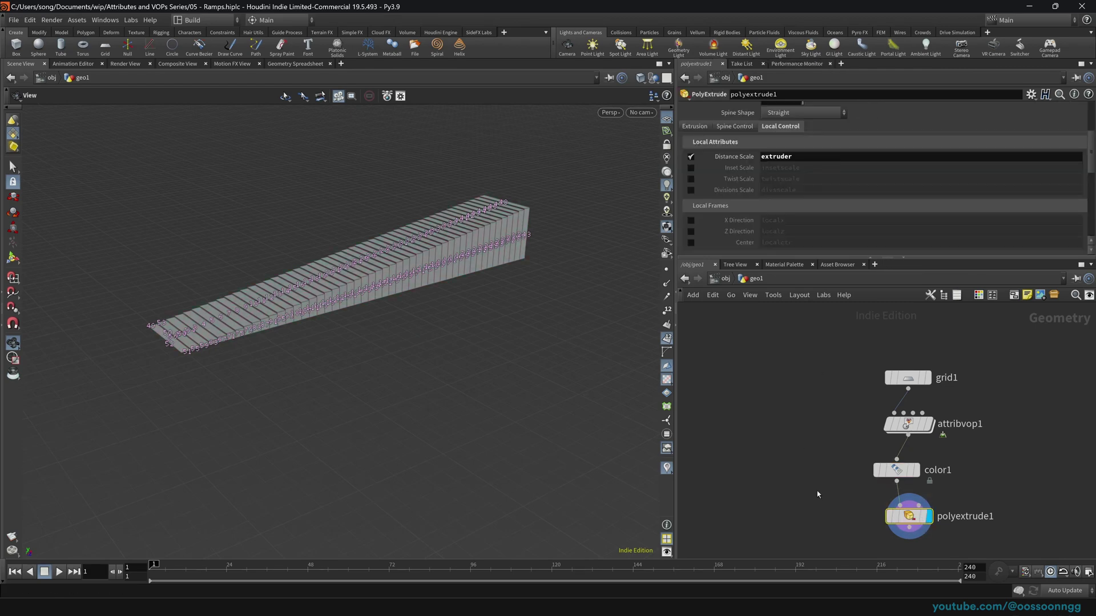
Review the PolyExtrude settings and delete the test Color node from the chain.
scroll(735, 192, "up", 3)
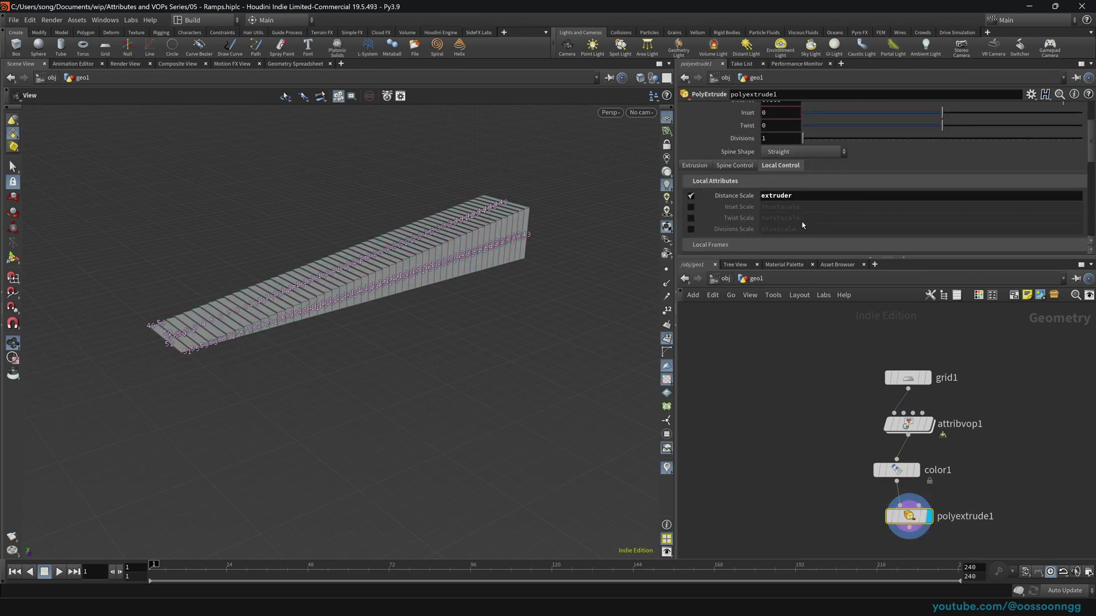
left_click(897, 470)
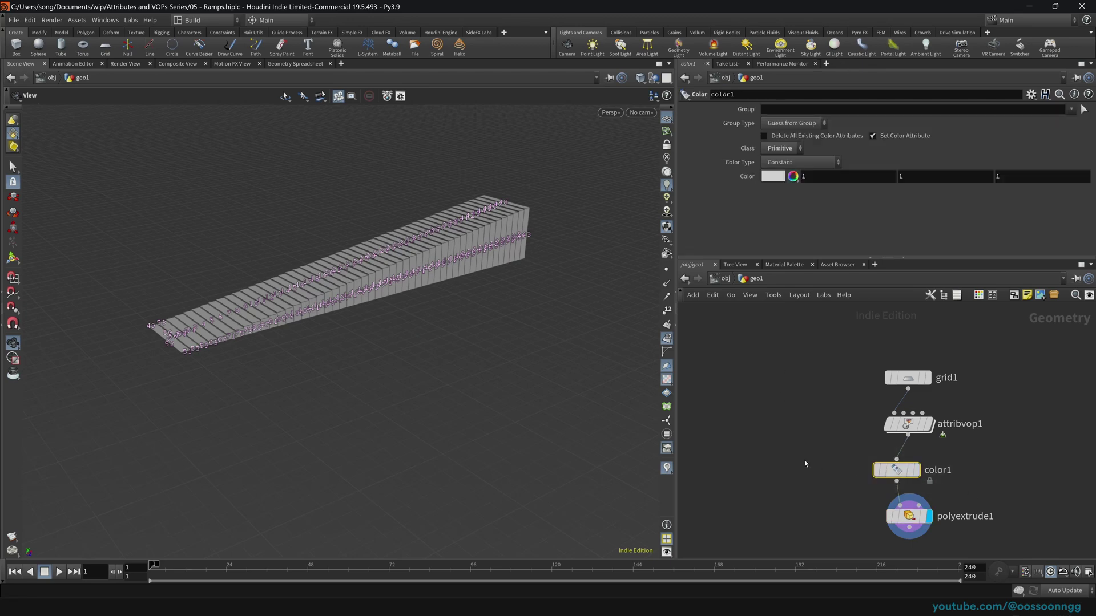
key("Delete")
middle_click_drag(842, 429, 831, 428)
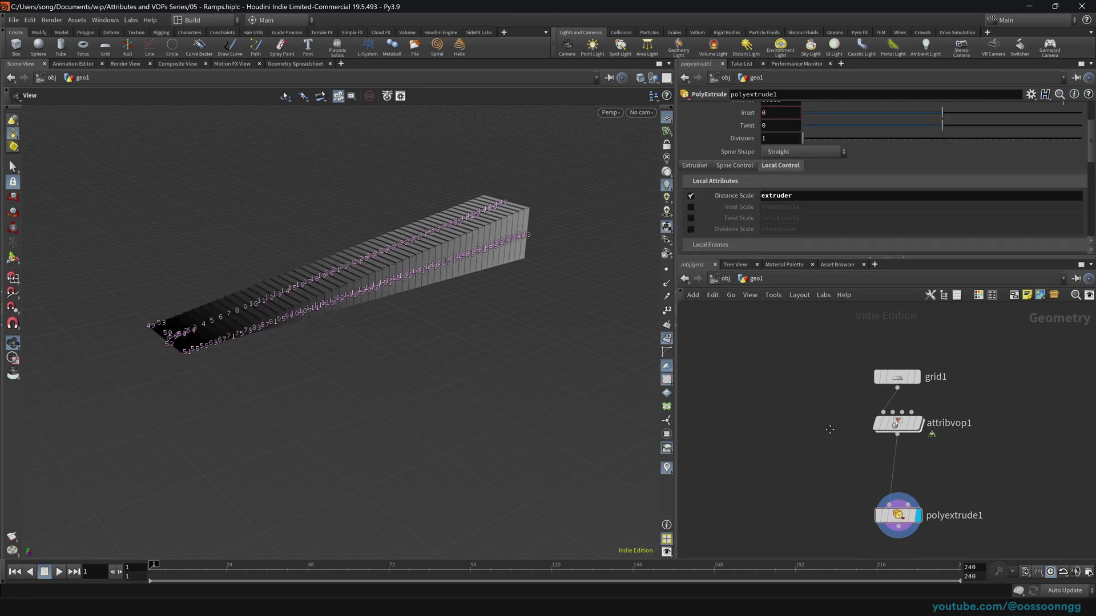
Turn off the primitive number display in the viewport and reposition attribvop1 between its neighbouring nodes.
left_click(669, 343)
left_click_drag(473, 269, 431, 255)
left_click(902, 425)
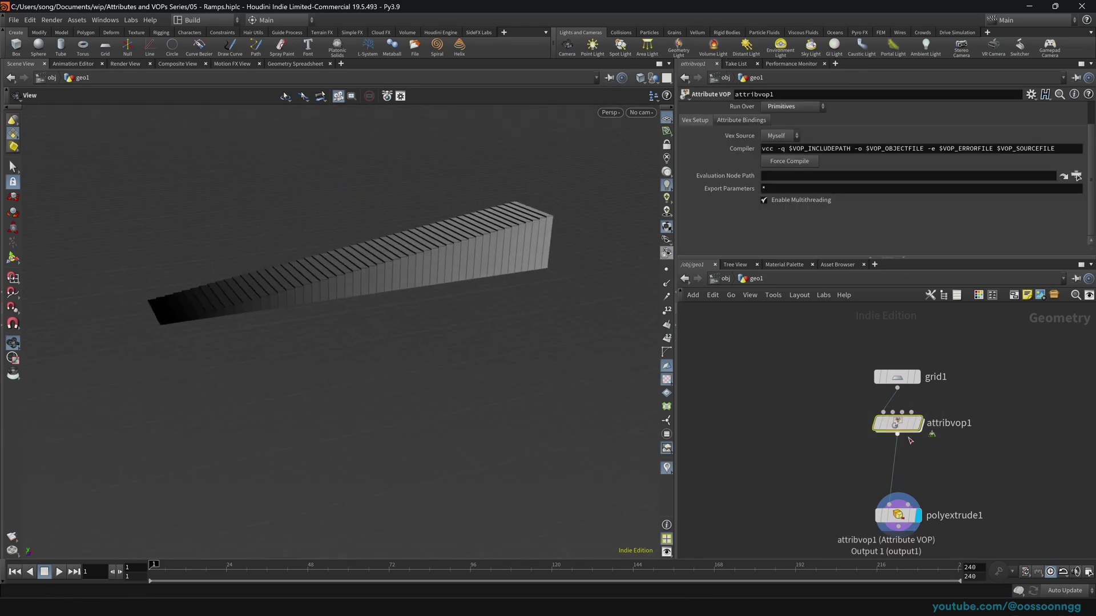
left_click_drag(900, 425, 895, 441)
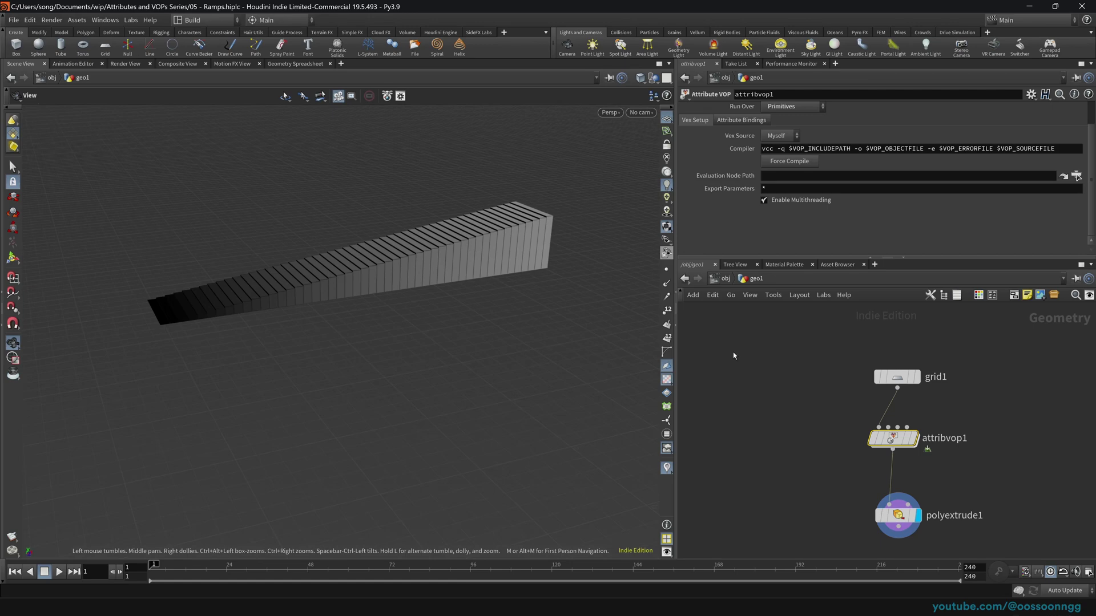
Add a Ramp Parameter node inside attribvop1 and shift geometryvopoutput1 and bind1 away from divide1 to make room.
key("Return")
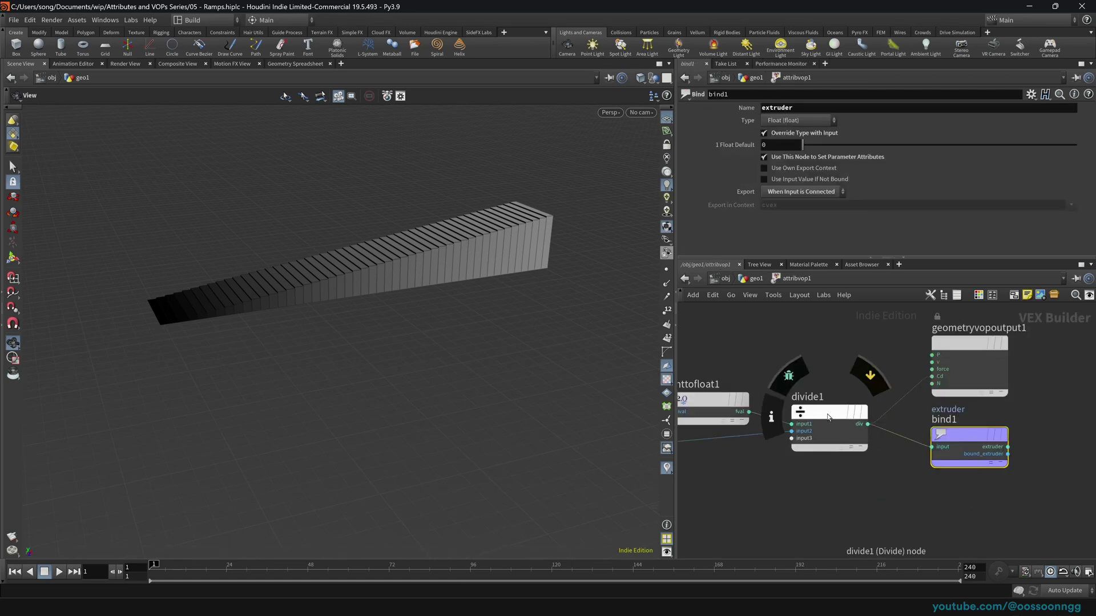
key("Tab")
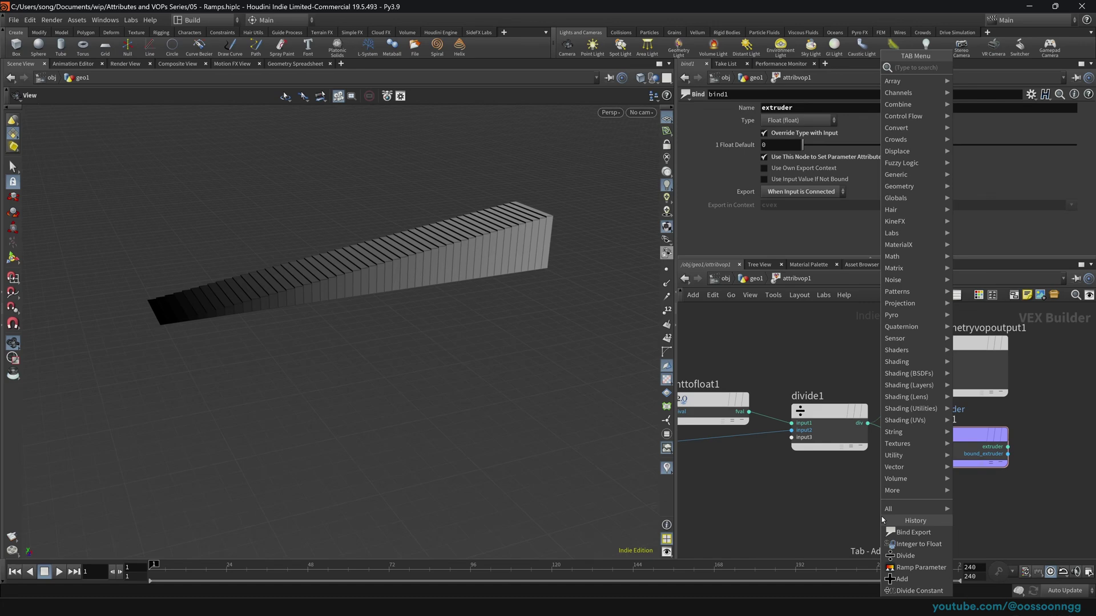
type("ramp")
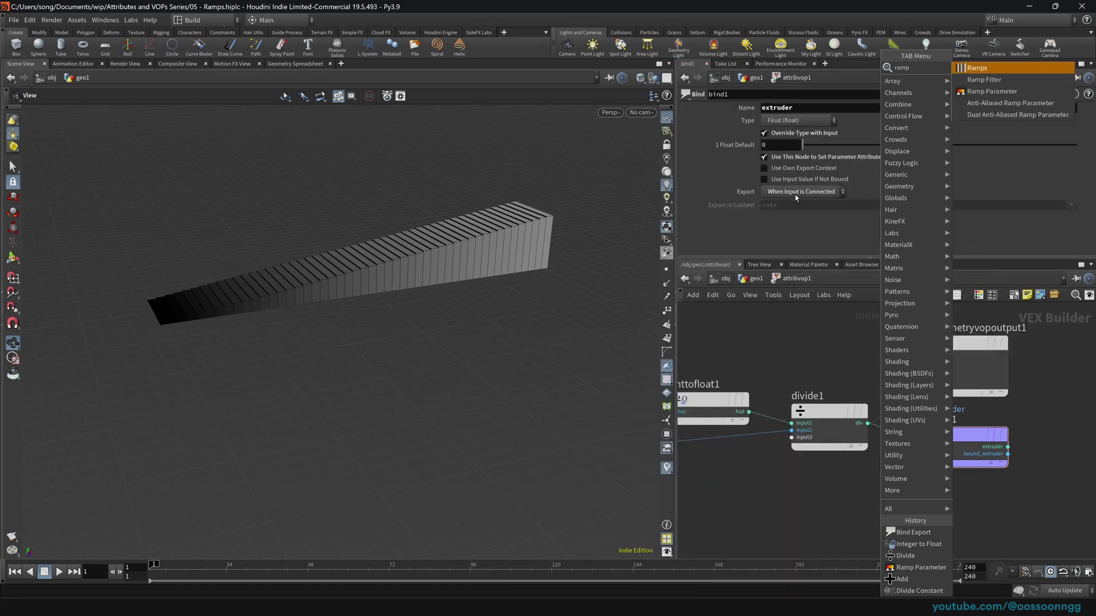
left_click(1025, 90)
left_click(888, 349)
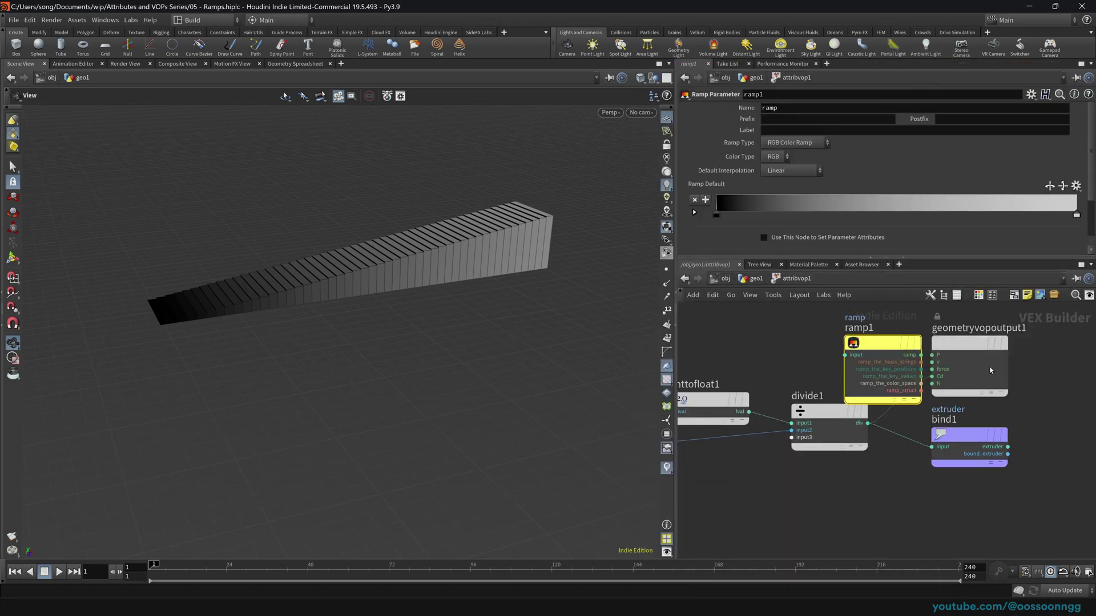
left_click_drag(1081, 551, 970, 343)
left_click_drag(965, 346, 1095, 355)
middle_click_drag(1013, 359, 946, 399)
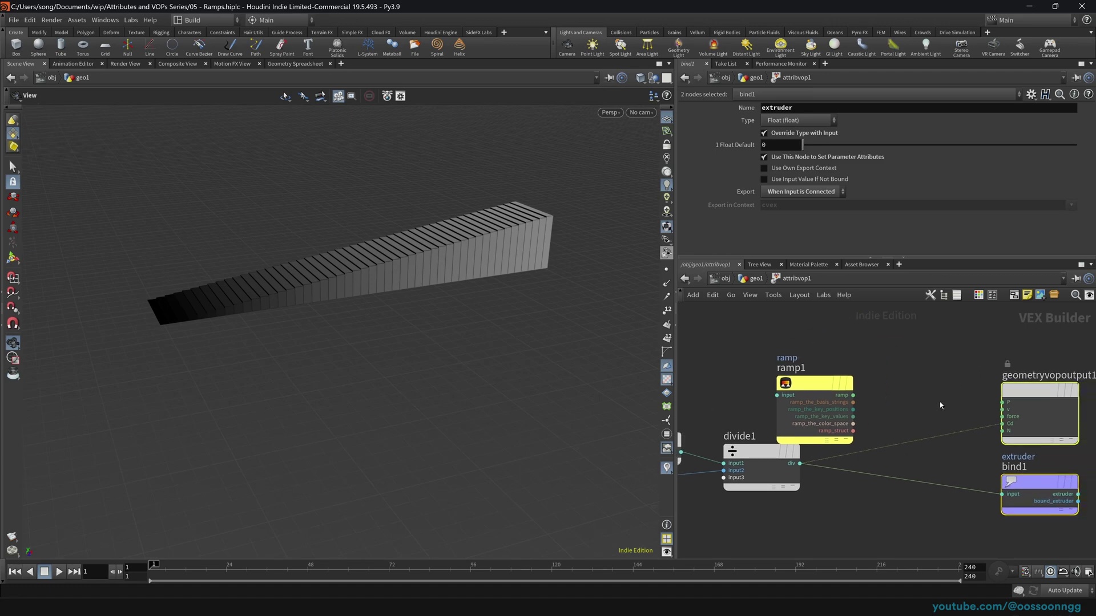
left_click(938, 402)
Wire divide1's output into ramp1's input, and ramp1's output into both Cd and the extruder bind node.
left_click_drag(812, 389, 1002, 423)
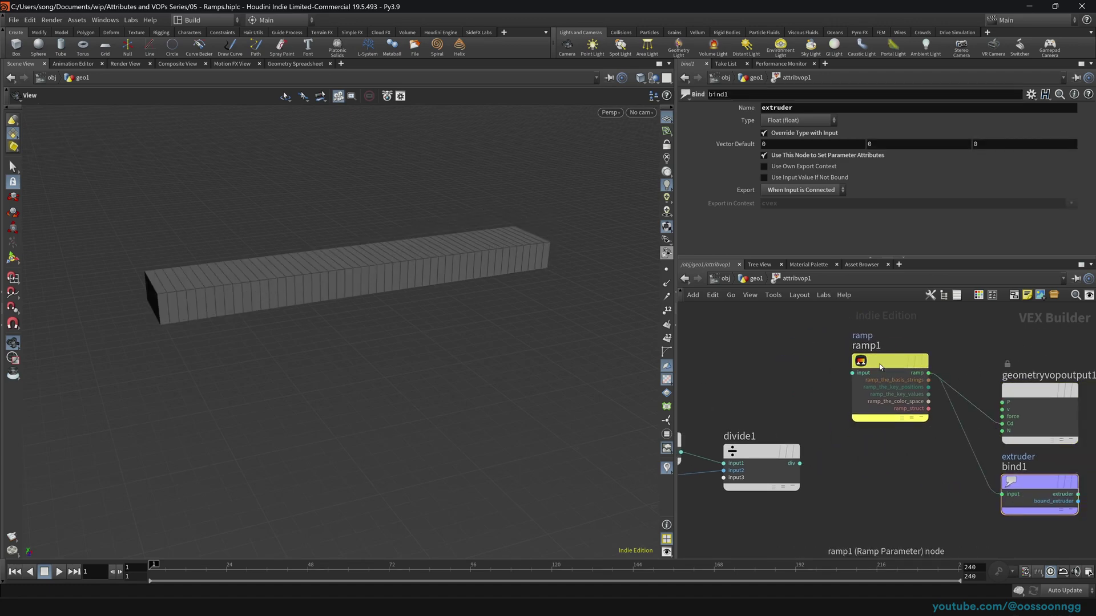
left_click_drag(891, 361, 947, 434)
left_click_drag(800, 463, 882, 434)
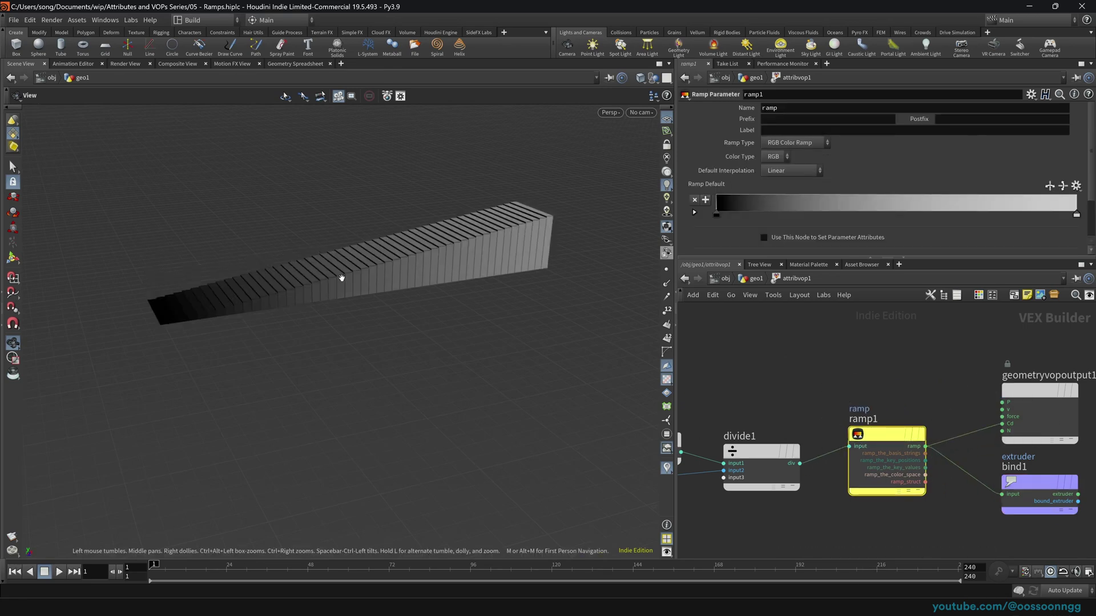
Return to geo1 and examine the two end points of the color ramp exposed on attribvop1.
mouse_move(453, 245)
left_mouse_down()
mouse_move(452, 259)
mouse_move(429, 237)
mouse_move(453, 235)
left_mouse_up()
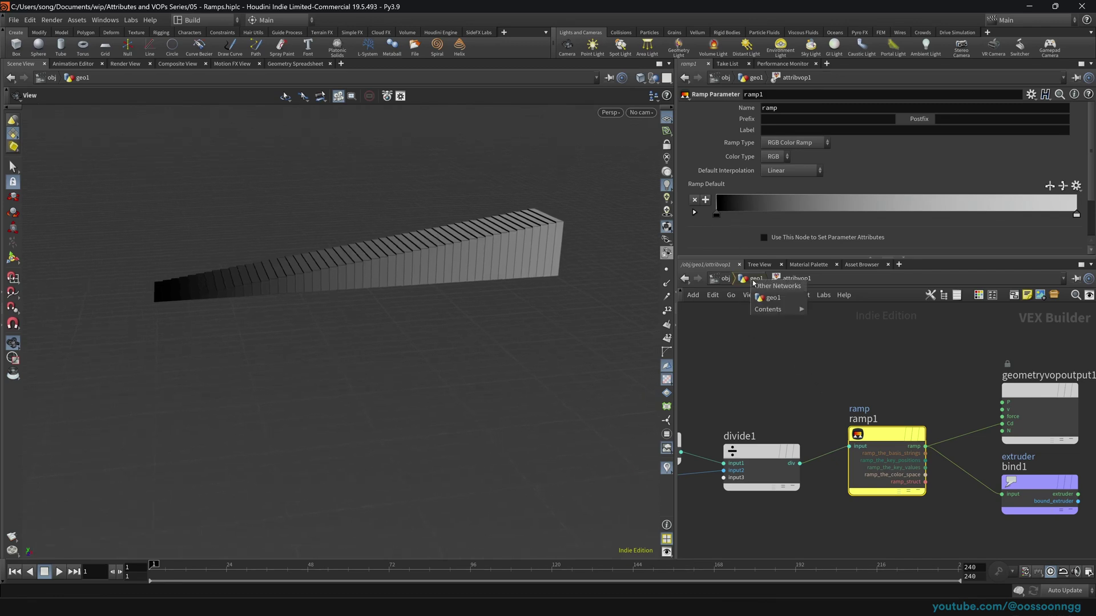
left_click(750, 282)
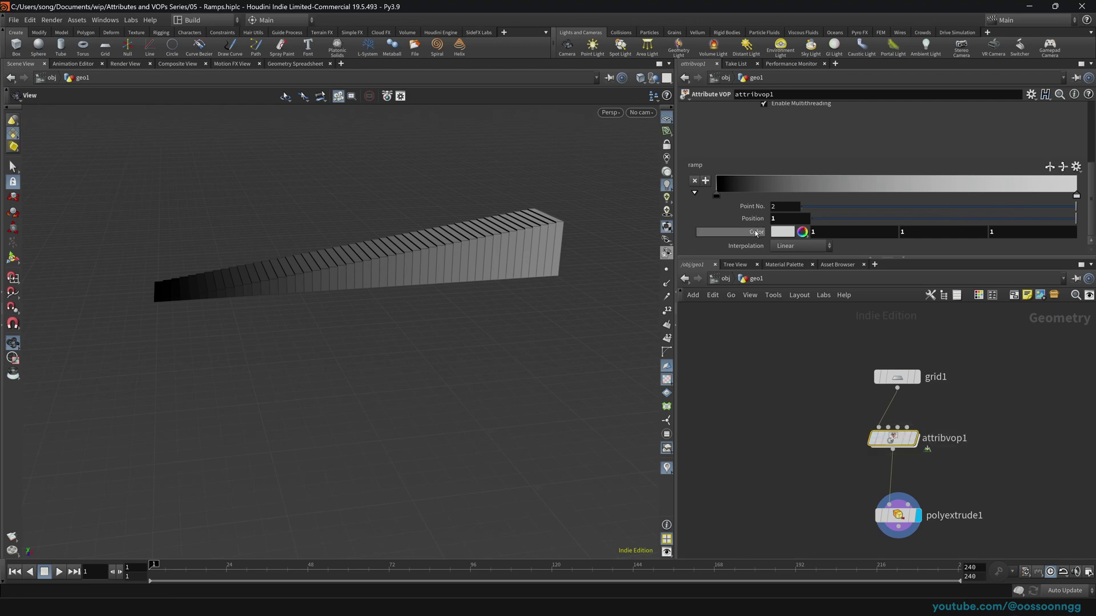
mouse_move(717, 196)
left_mouse_down()
mouse_move(909, 197)
mouse_move(717, 197)
left_mouse_up()
mouse_move(1076, 198)
left_mouse_down()
mouse_move(788, 198)
mouse_move(1077, 197)
left_mouse_up()
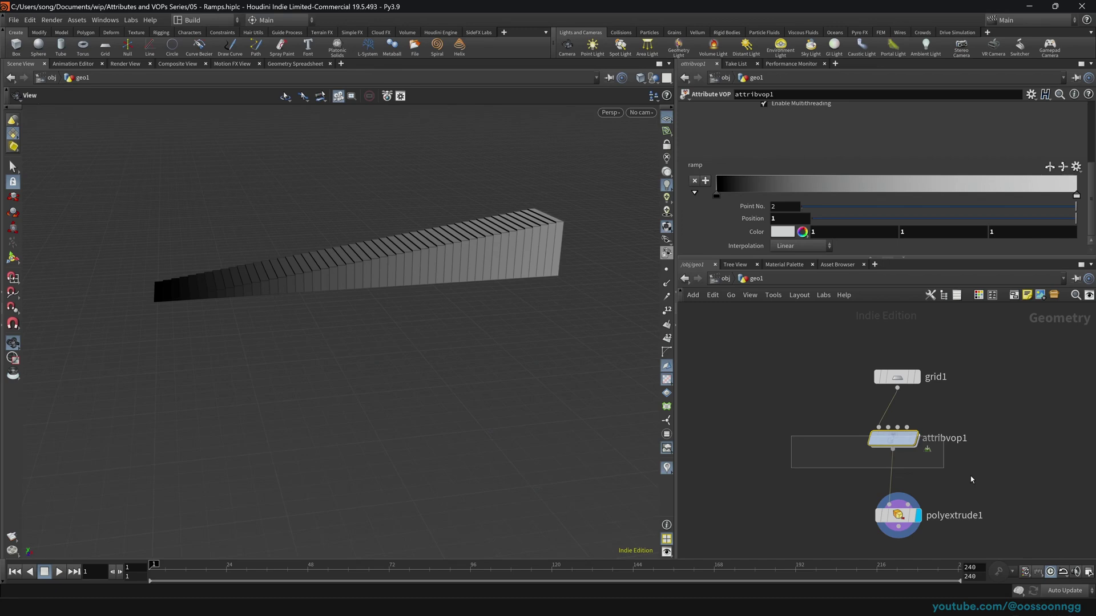
left_click_drag(972, 479, 867, 459)
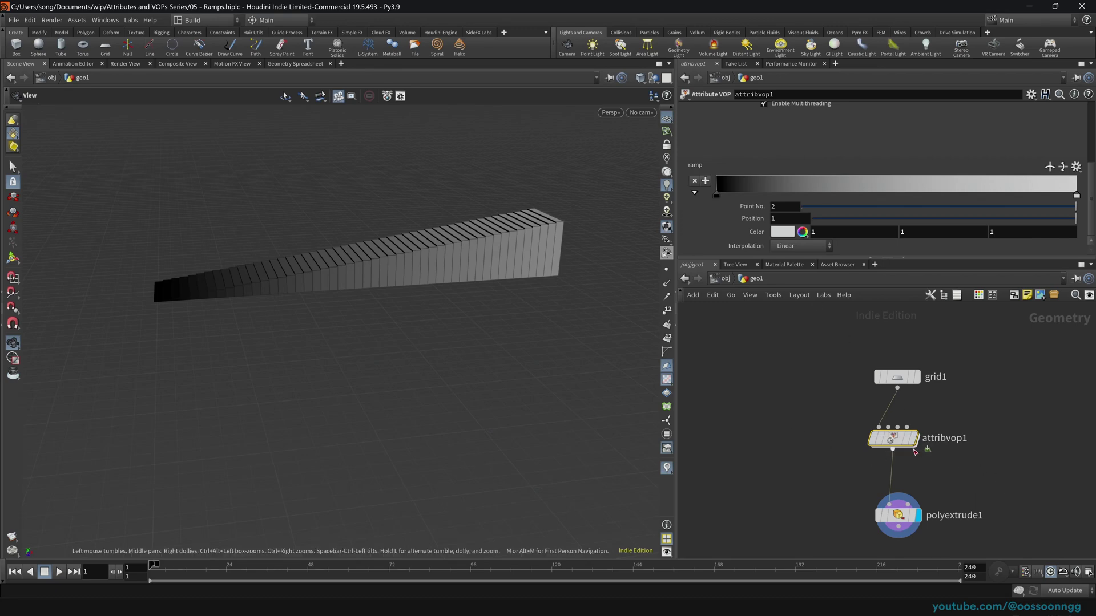
Review the primitive-number chain inside attribvop1 and set ramp1's Ramp Type to Spline Ramp (float).
key("Return")
left_click_drag(876, 368, 903, 476)
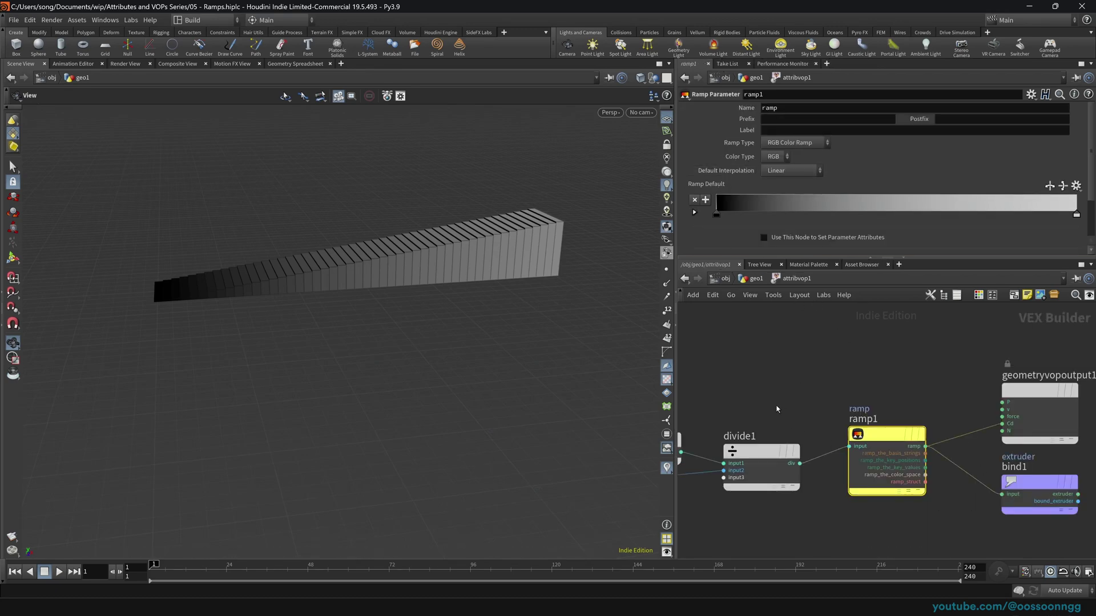
middle_click_drag(792, 369, 967, 364)
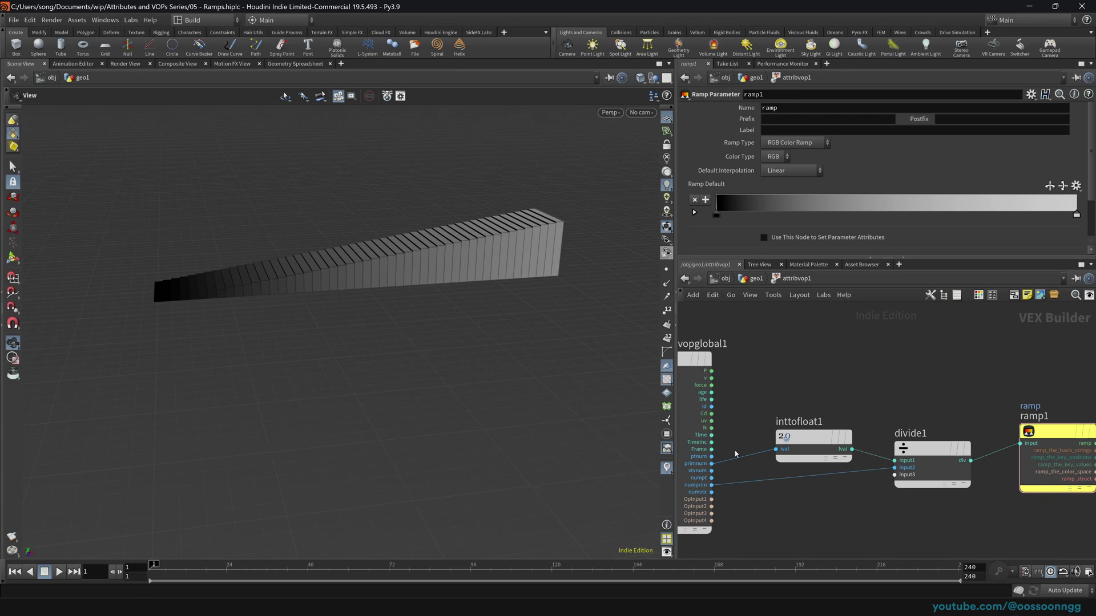
middle_click_drag(914, 400, 832, 352)
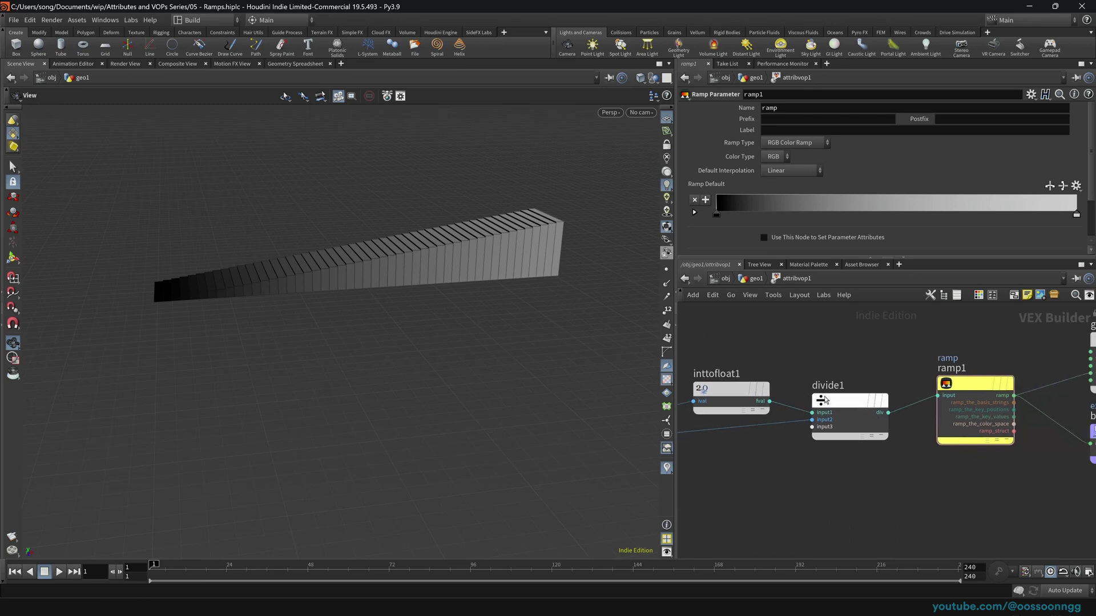
mouse_move(849, 403)
left_mouse_down()
mouse_move(858, 402)
mouse_move(846, 405)
left_mouse_up()
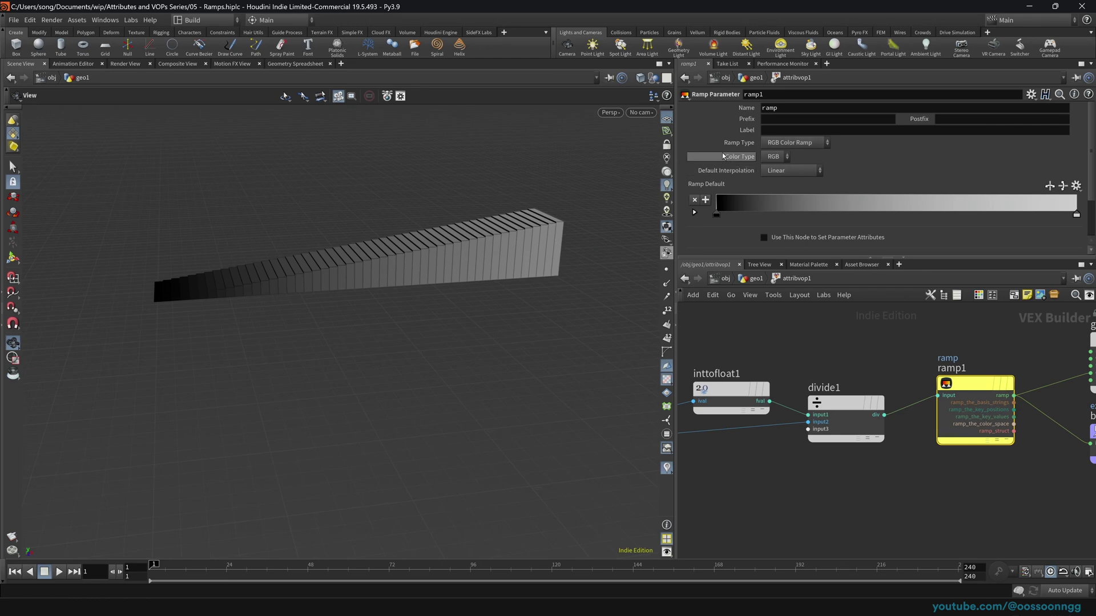
left_click(797, 144)
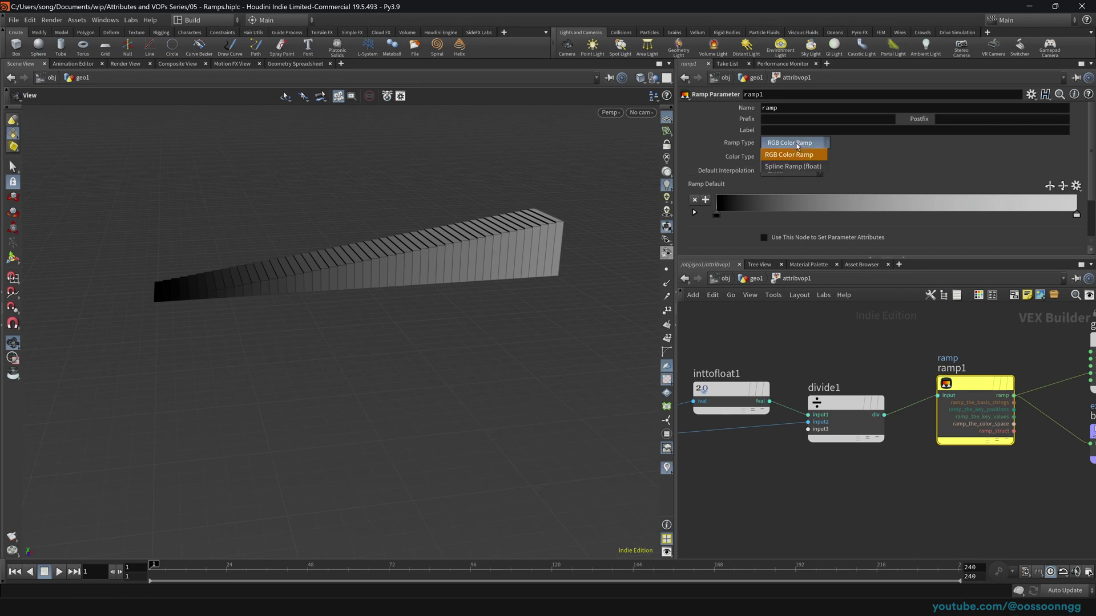
left_click(817, 169)
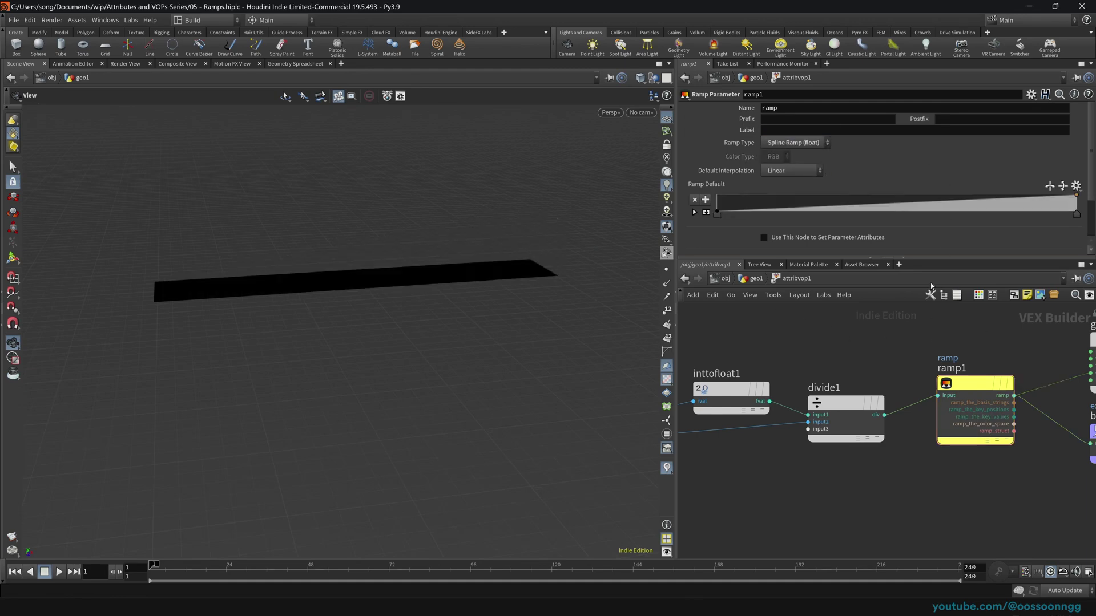
Return to geo1, enlarge the float ramp graph on attribvop1 and raise its end point to value 1.
middle_click_drag(883, 374, 813, 376)
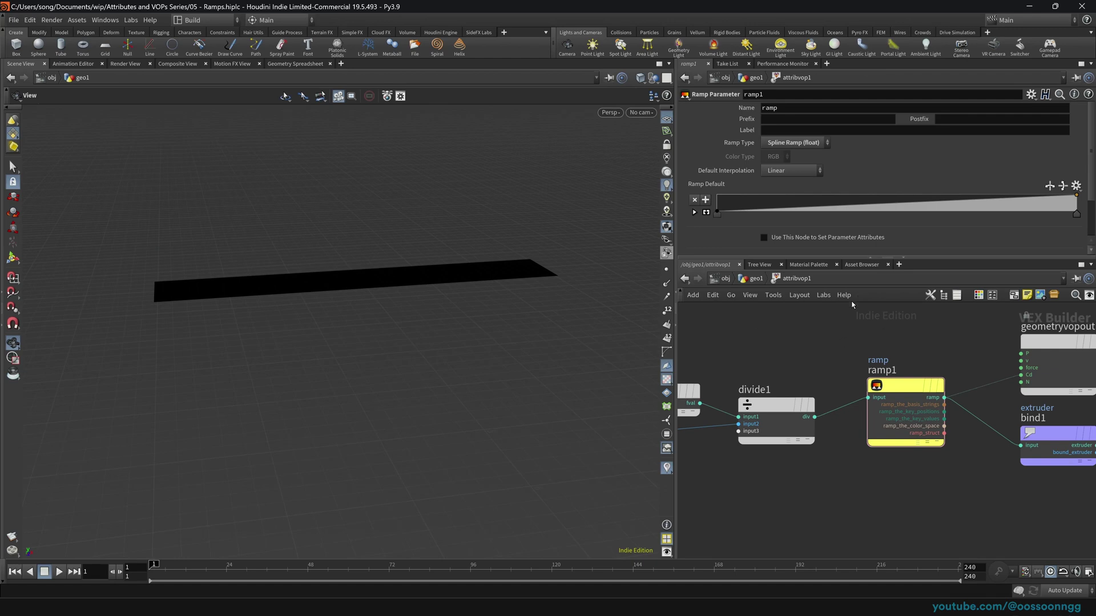
left_click(755, 279)
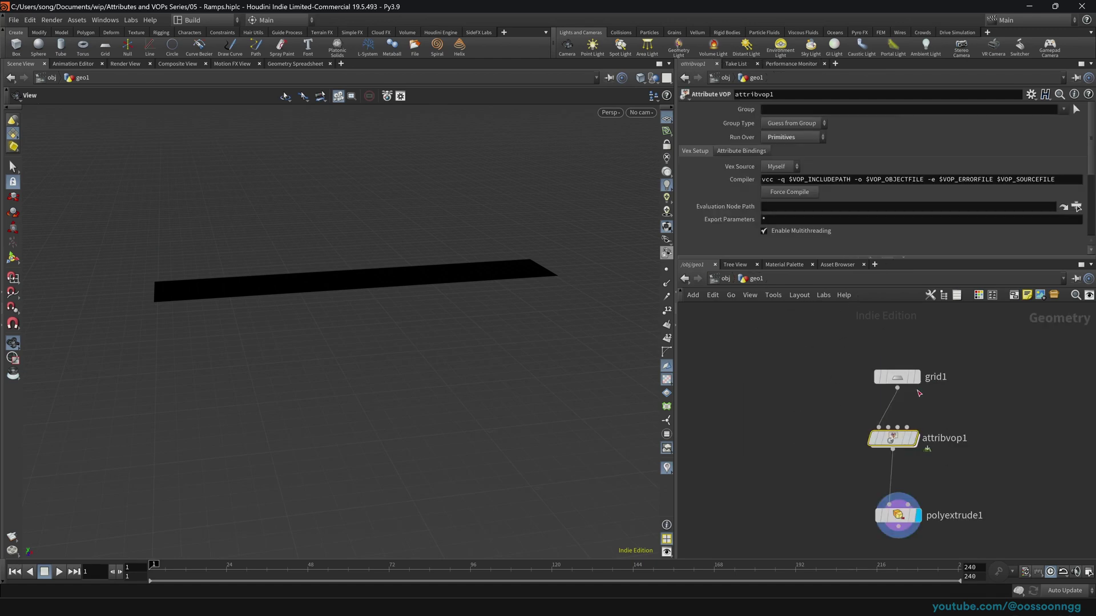
scroll(718, 207, "down", 5)
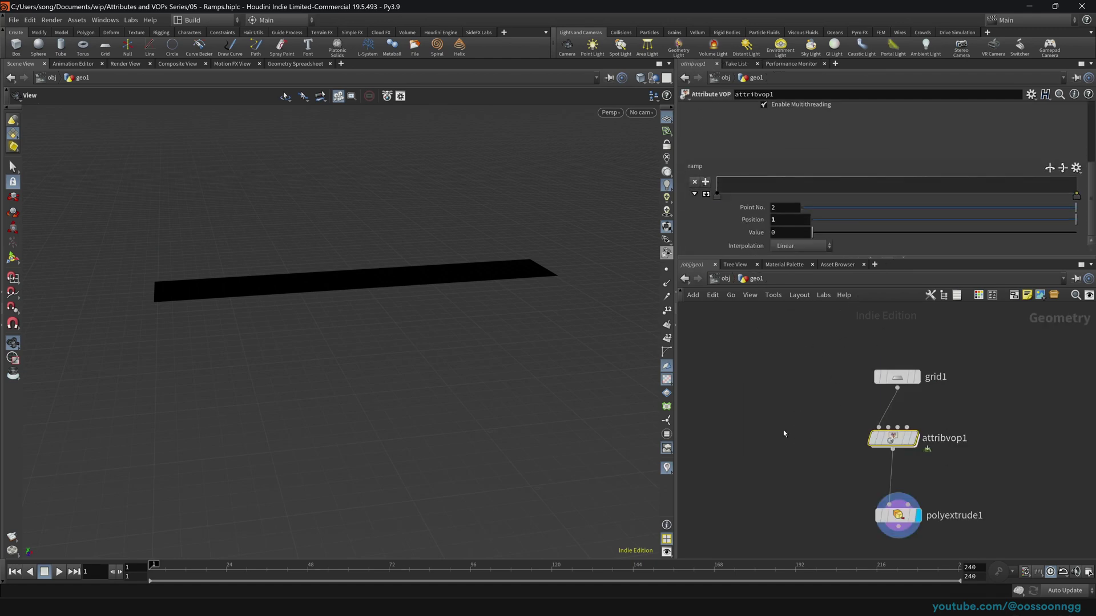
left_click_drag(784, 434, 1009, 465)
left_click(694, 194)
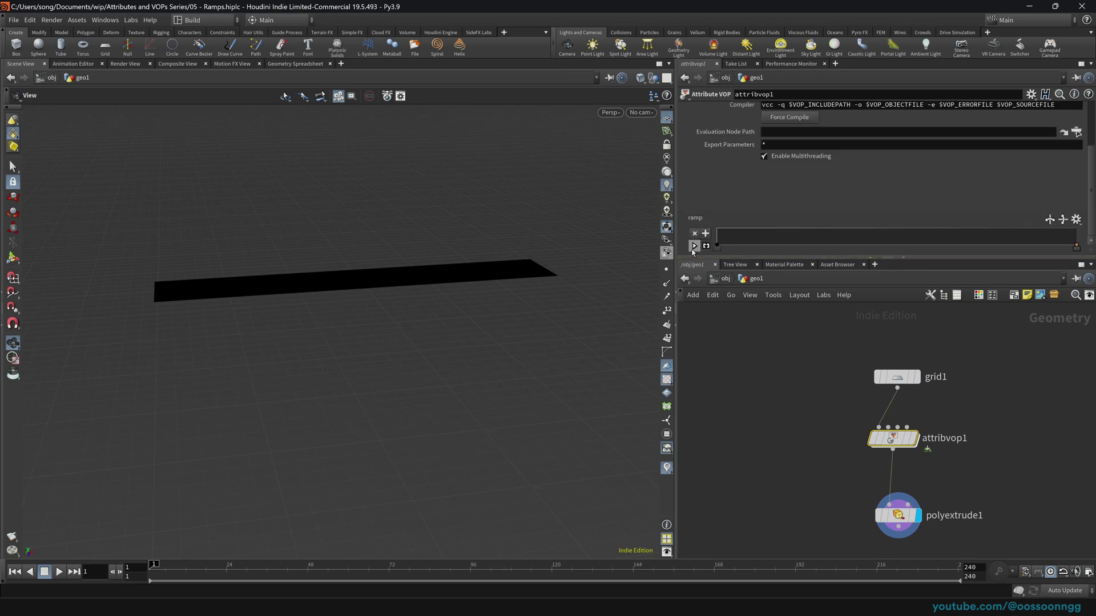
left_click(695, 246)
left_click_drag(1050, 175, 1055, 153)
scroll(1085, 199, "up", 2)
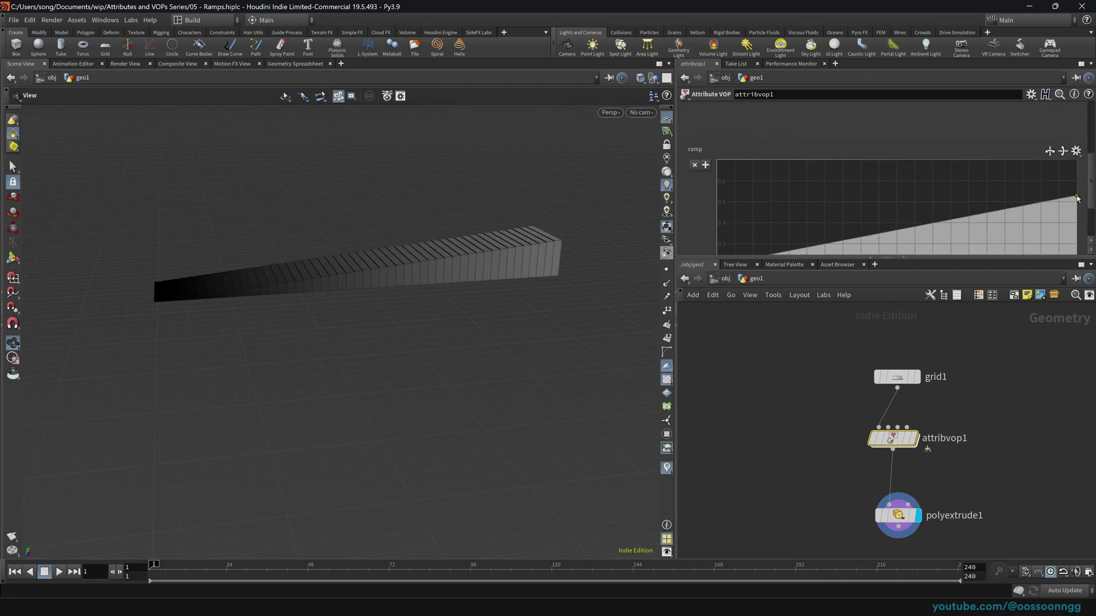
left_click_drag(1077, 198, 1077, 160)
scroll(753, 165, "down", 2)
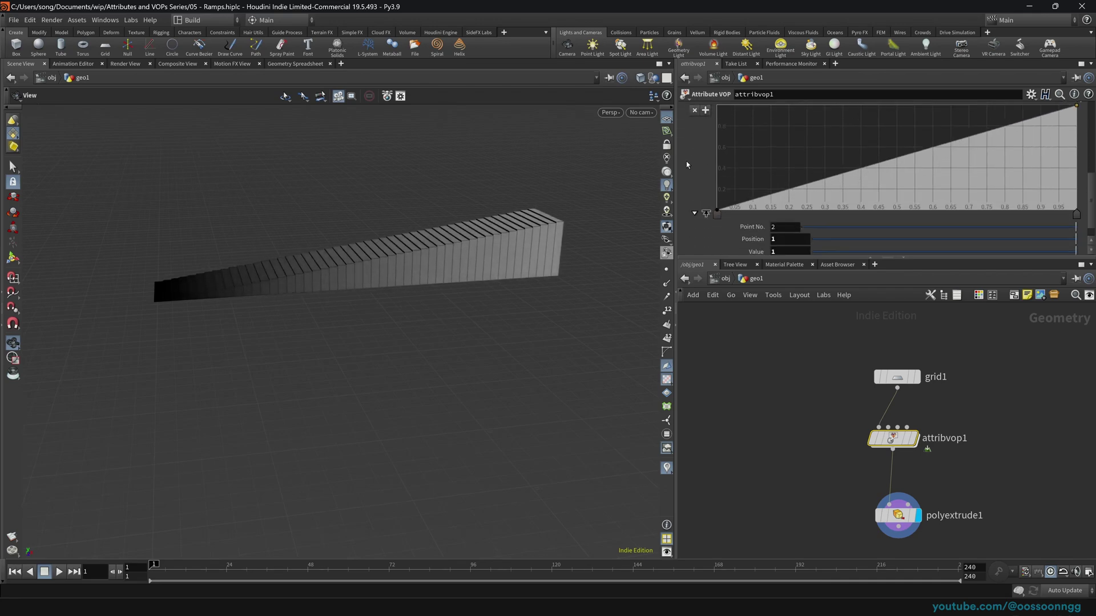
Set the first ramp point's interpolation to Catmull-Rom and move the point to about position 0.38.
scroll(755, 242, "down", 1)
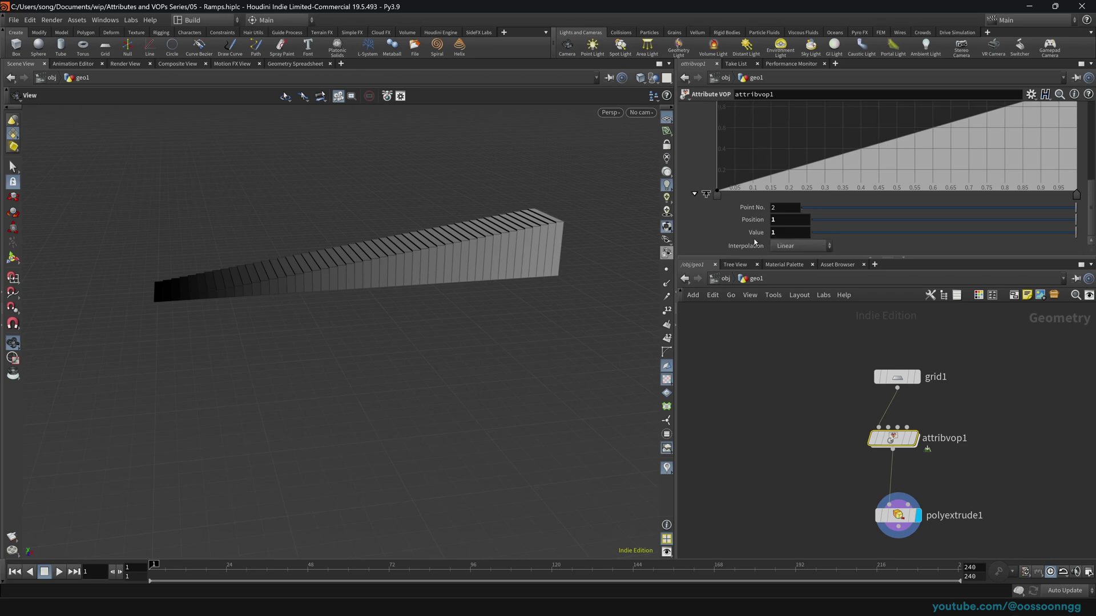
left_click_drag(717, 195, 901, 199)
left_click(783, 246)
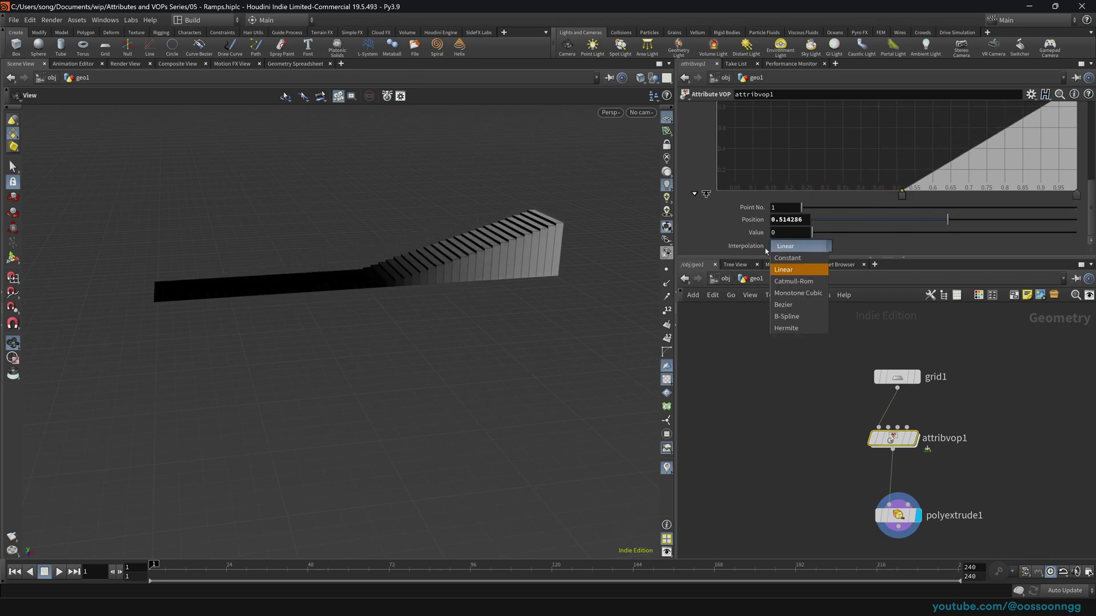
left_click(799, 283)
left_click_drag(903, 199, 855, 199)
Set the interpolation of the ramp's end point to Catmull-Rom.
scroll(1080, 154, "up", 3)
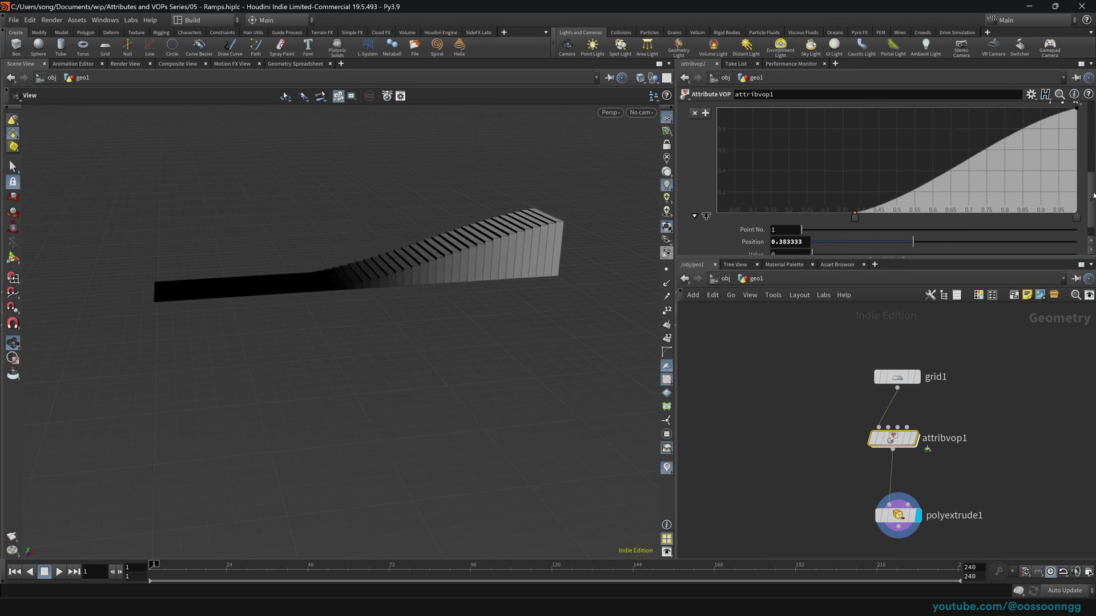
left_click(1076, 241)
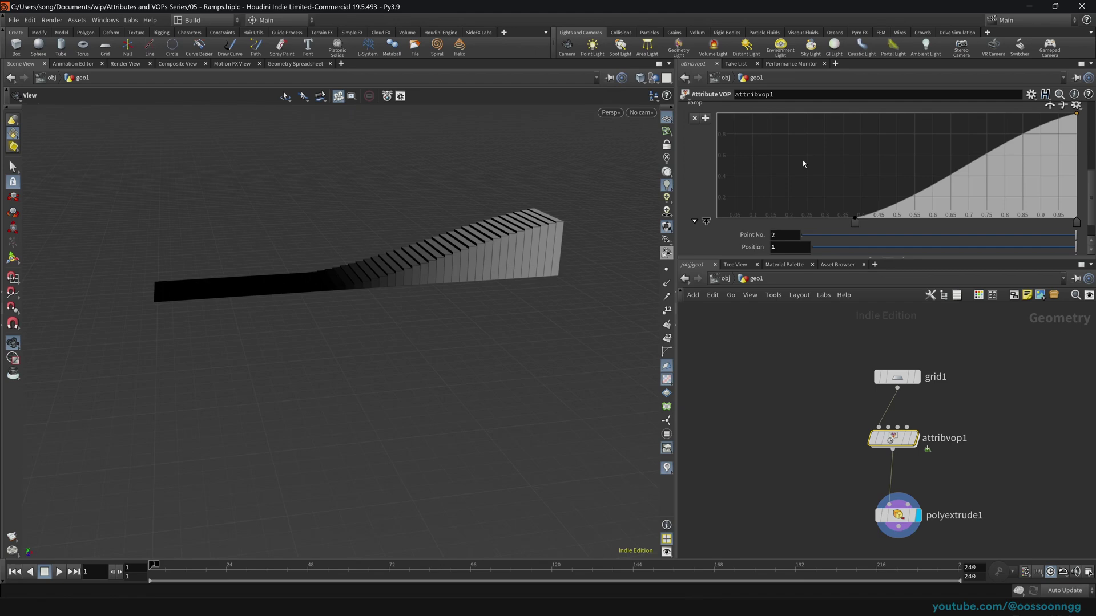
scroll(803, 160, "down", 3)
left_click(799, 246)
left_click(802, 282)
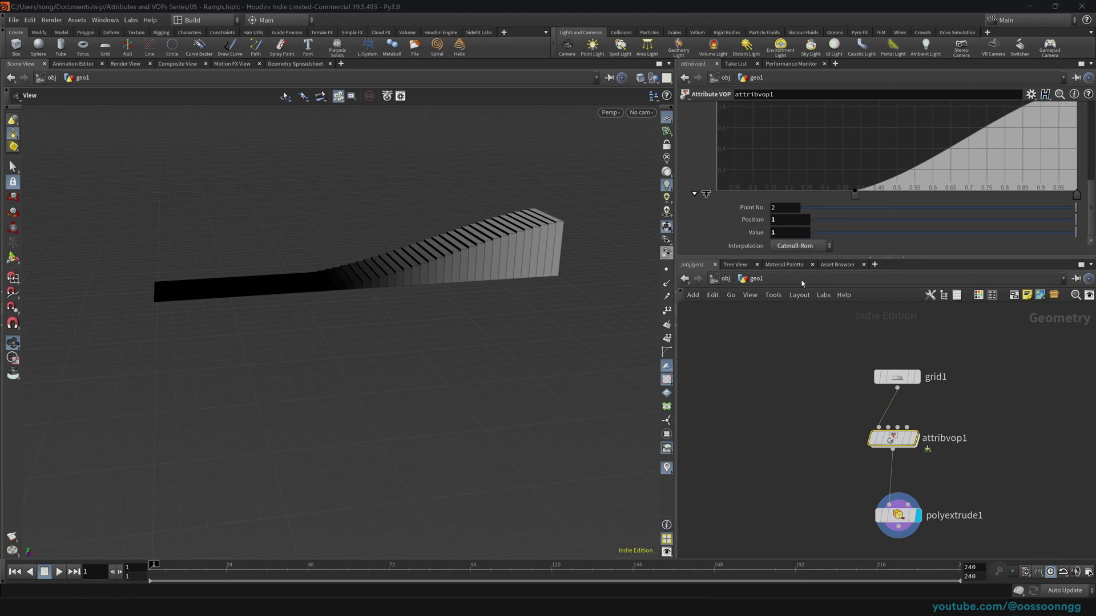
Raise the first ramp point to a value of about 0.62 and slide it back to the ramp's start.
left_click_drag(857, 197, 806, 144)
left_click(718, 216)
key("Delete")
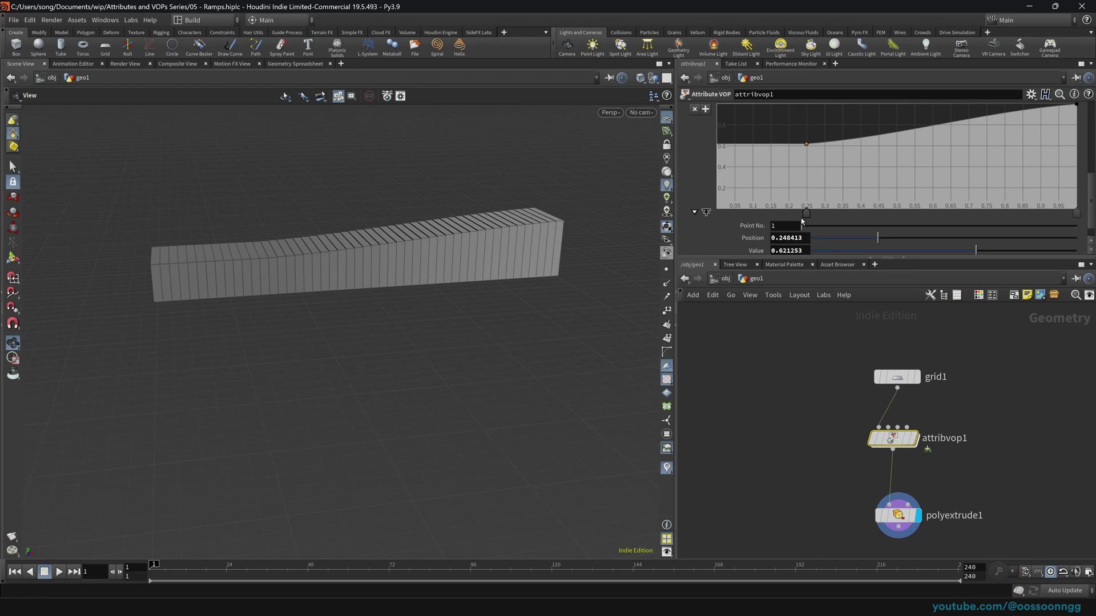
left_click_drag(803, 213, 719, 218)
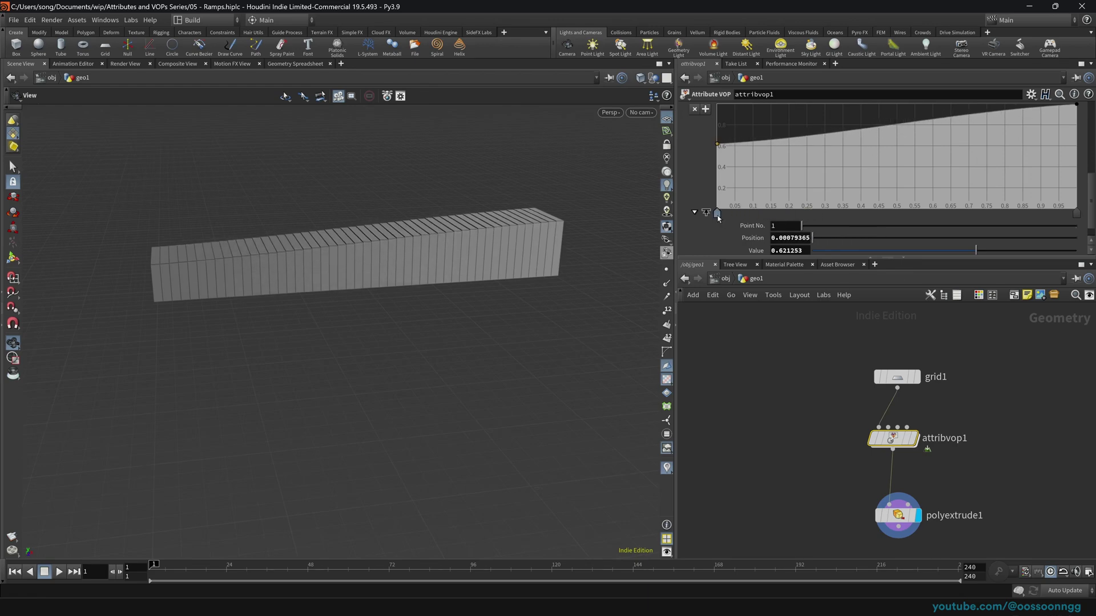
Add a ramp point at about position 0.5 and value 0.32, and delete it again.
mouse_move(915, 153)
left_mouse_down()
mouse_move(912, 233)
mouse_move(895, 176)
left_mouse_up()
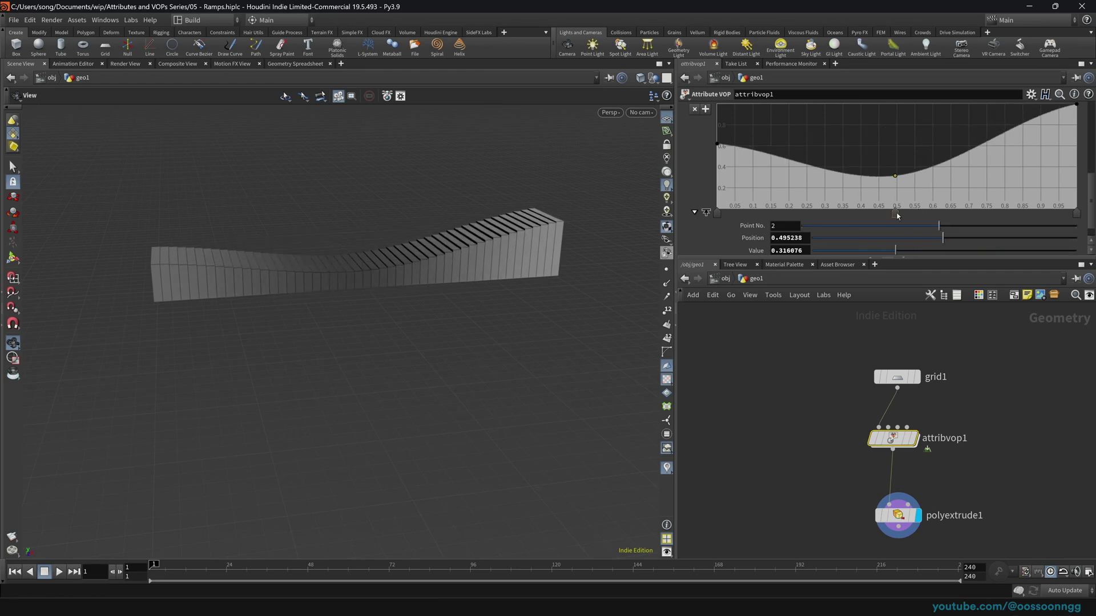
right_click(895, 213)
left_click(845, 171)
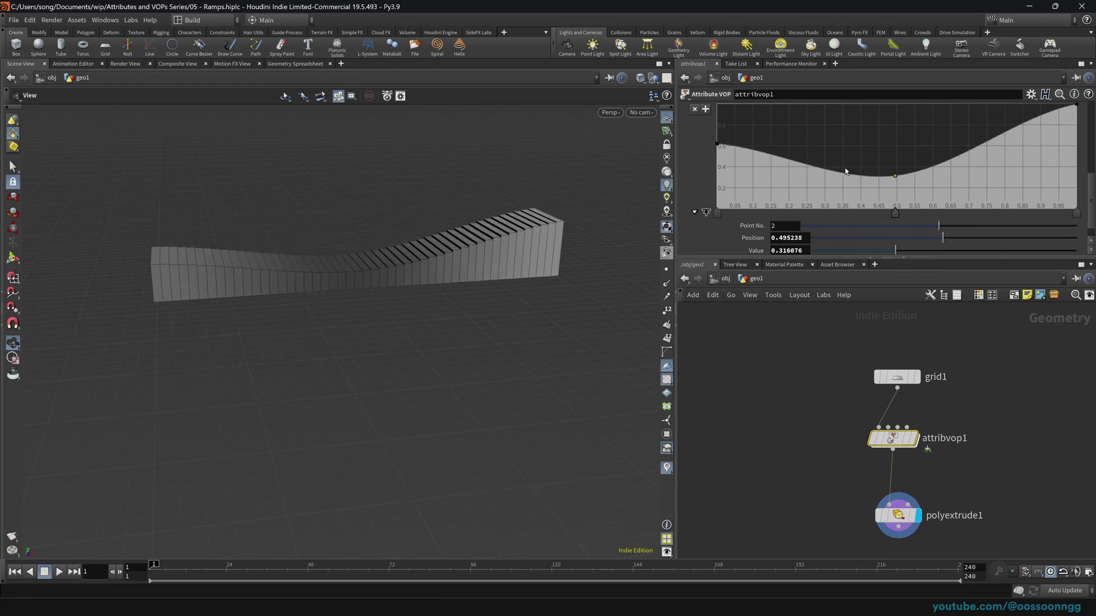
right_click(895, 215)
key("Escape")
right_click(895, 214)
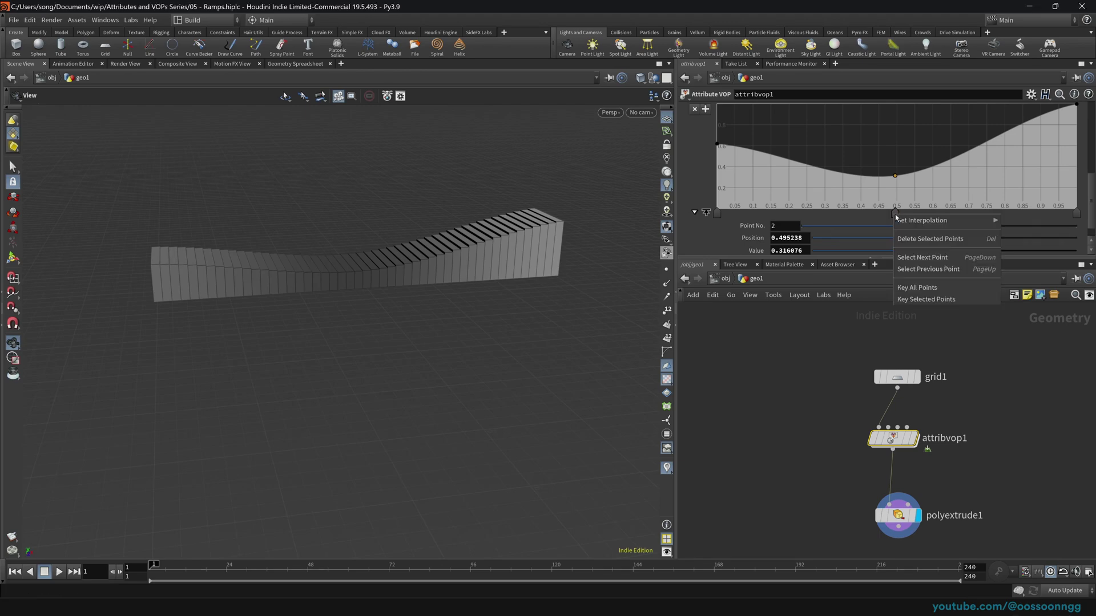
left_click(926, 239)
Add a lowered ramp point at about position 0.5 and raise the first point to value 1.
left_click_drag(896, 146, 898, 172)
left_click_drag(718, 145, 707, 108)
scroll(904, 182, "down", 2)
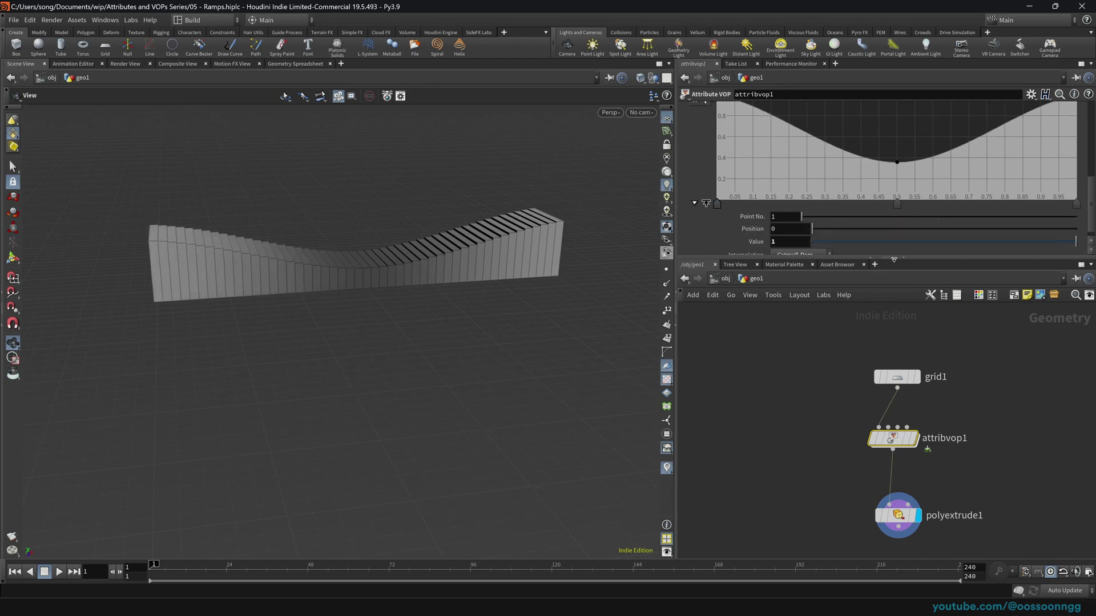
Enlarge the parameter area and set the middle ramp point's value to 0.444.
mouse_move(898, 196)
left_mouse_down()
mouse_move(832, 196)
mouse_move(1015, 196)
mouse_move(756, 199)
mouse_move(905, 196)
left_mouse_up()
left_click_drag(815, 221, 930, 233)
scroll(1066, 221, "up", 2)
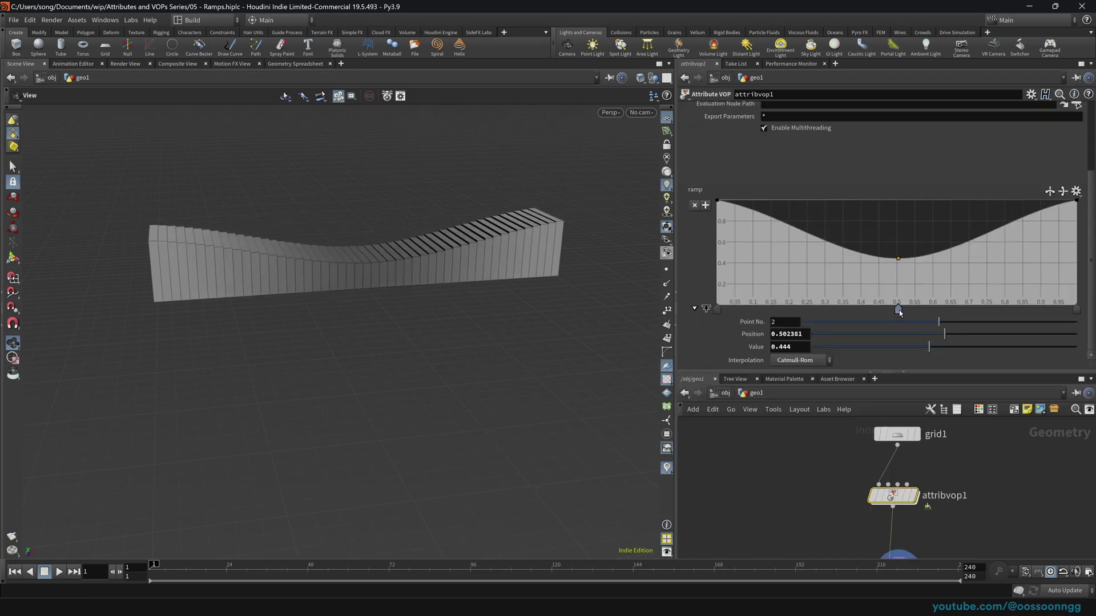
Set the middle ramp point's position to 0.5 and its value to the expression sin($T*30).
left_click_drag(899, 310, 894, 314)
left_click_drag(803, 336, 742, 335)
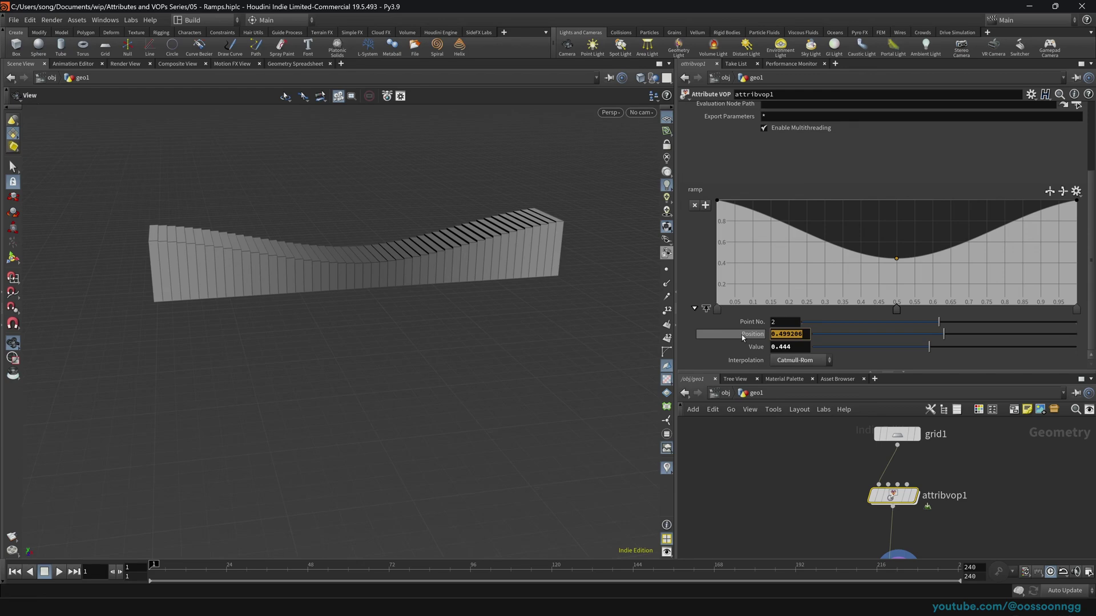
type("0.5")
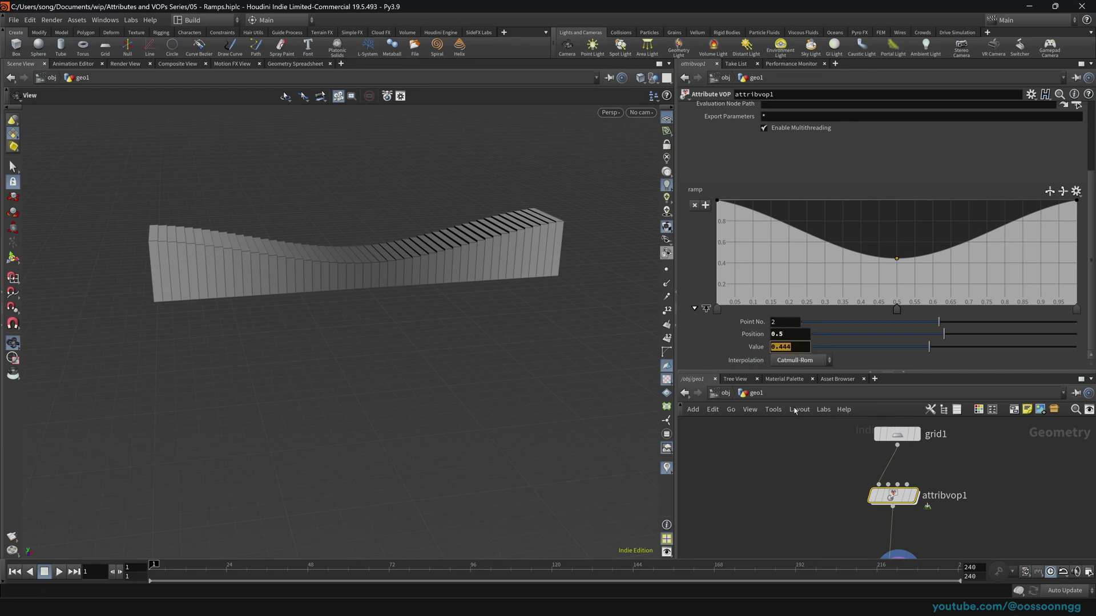
type("sin(")
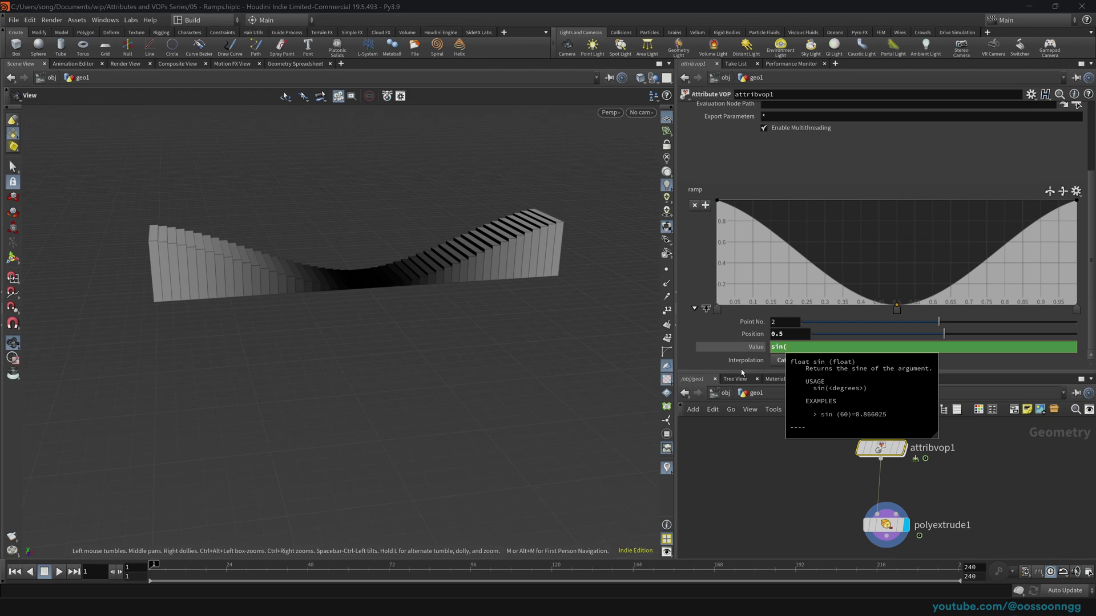
type("$T*")
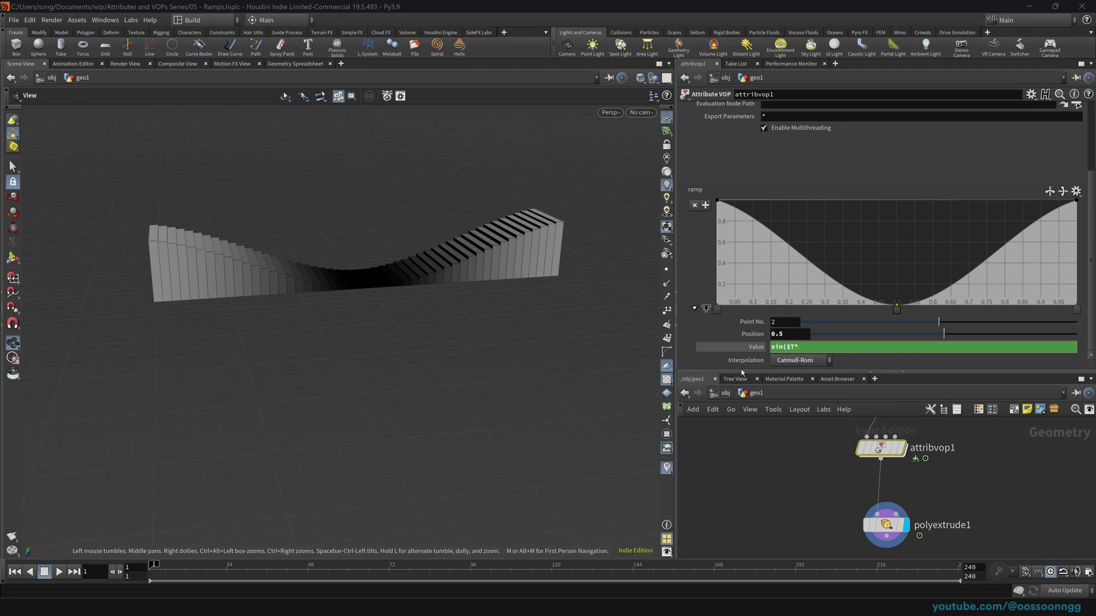
type("30)")
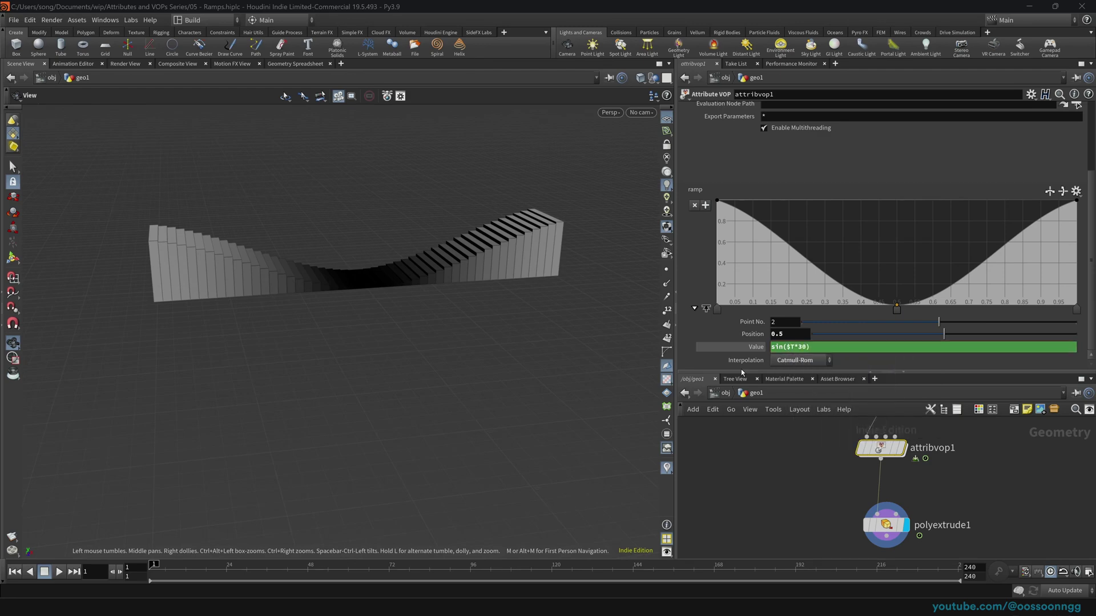
Play the animation several times and rewind it to frame 1 to examine how the sine expression moves the extrusion.
key("Up")
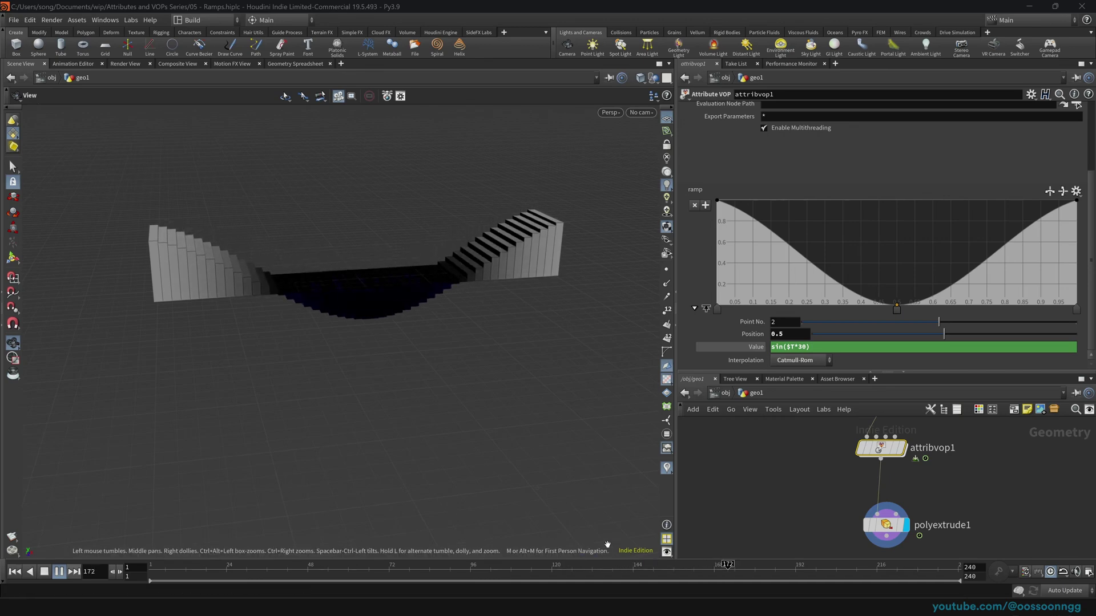
left_click(43, 571)
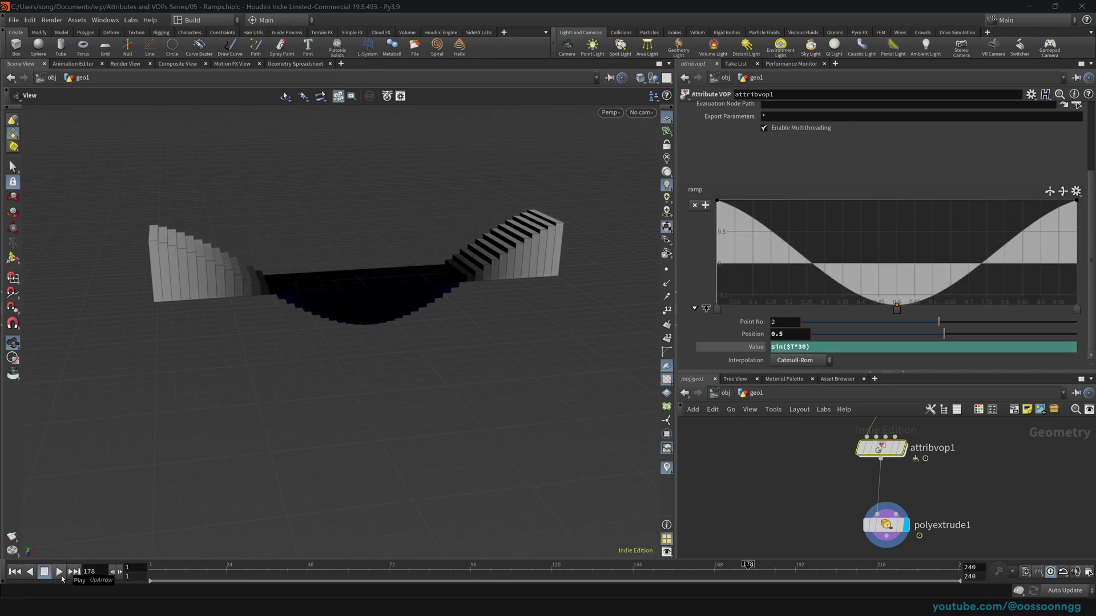
left_click(61, 574)
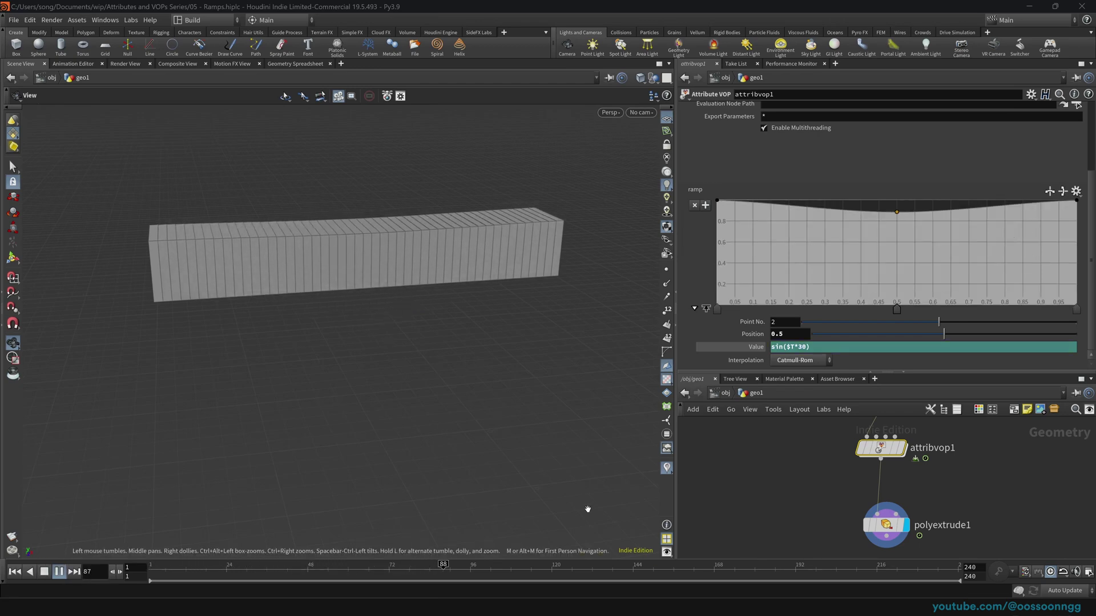
key("Up")
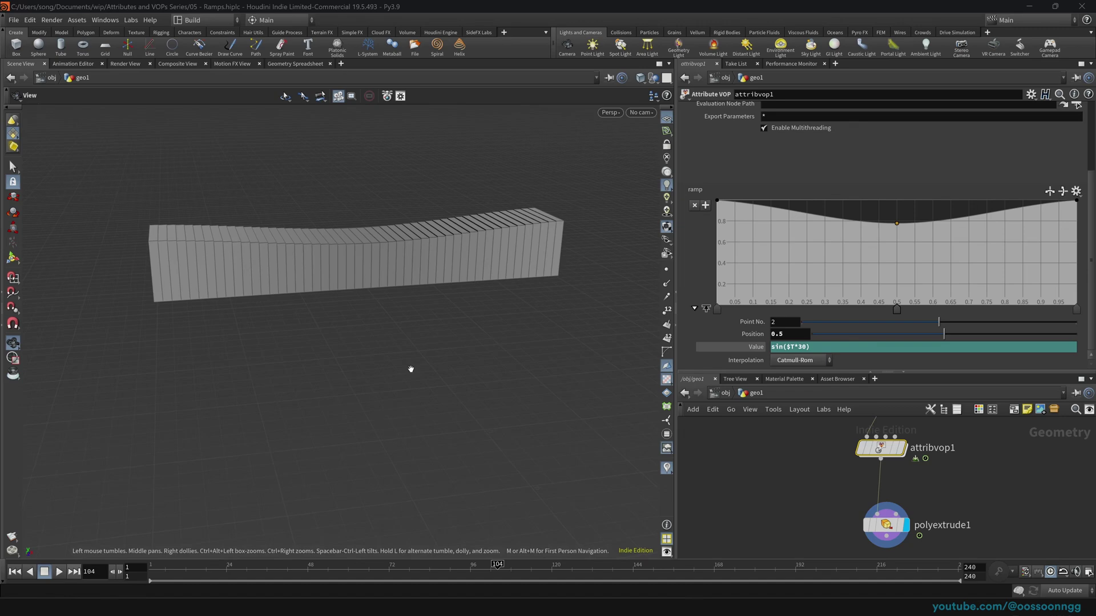
key("ctrl+Left")
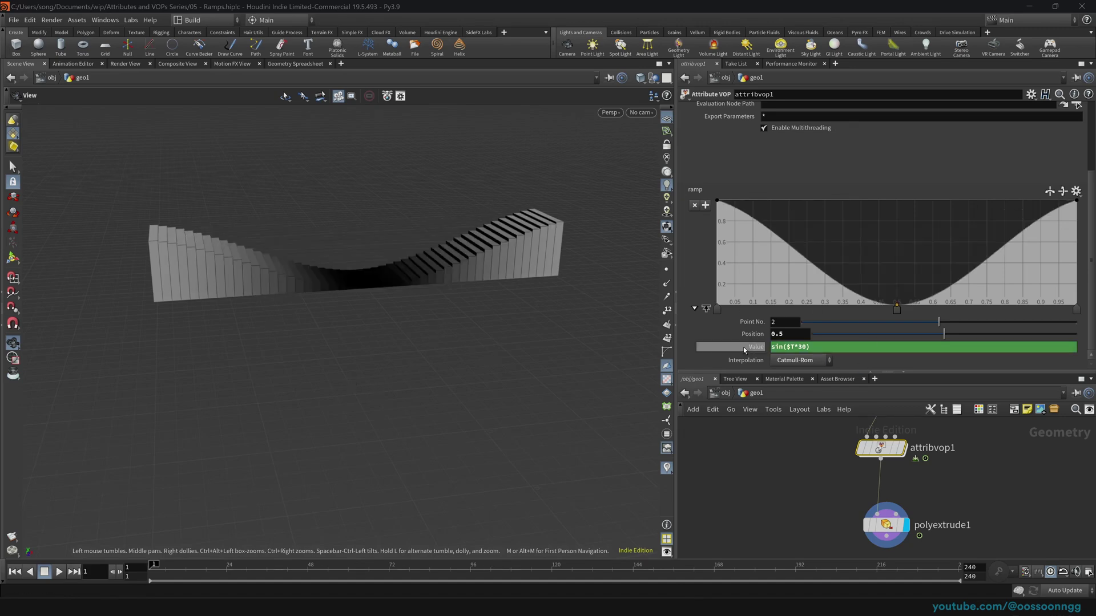
key("Up")
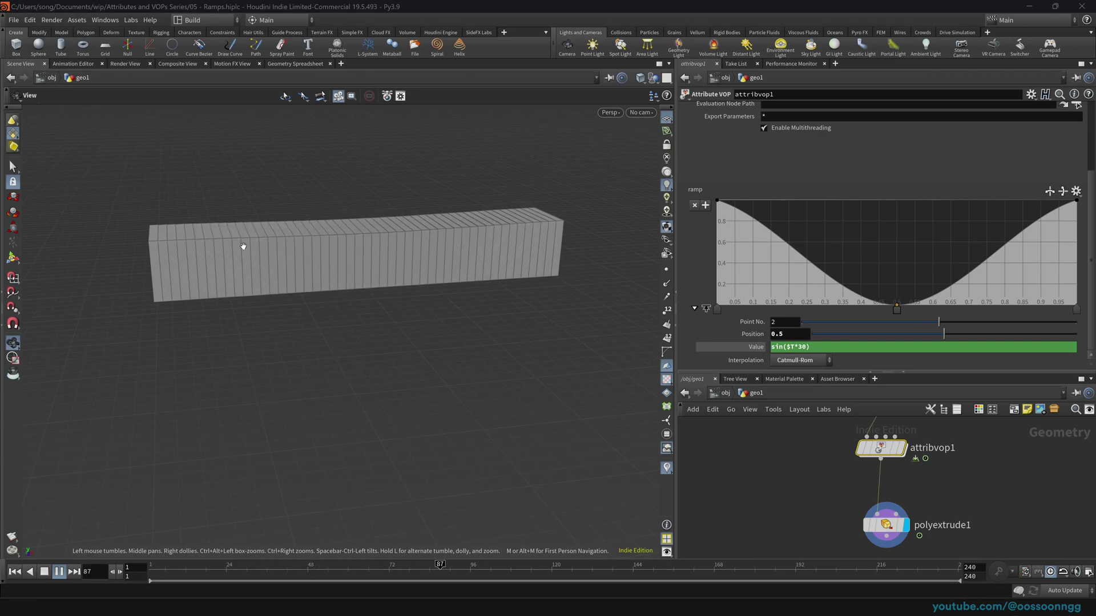
key("ctrl+z")
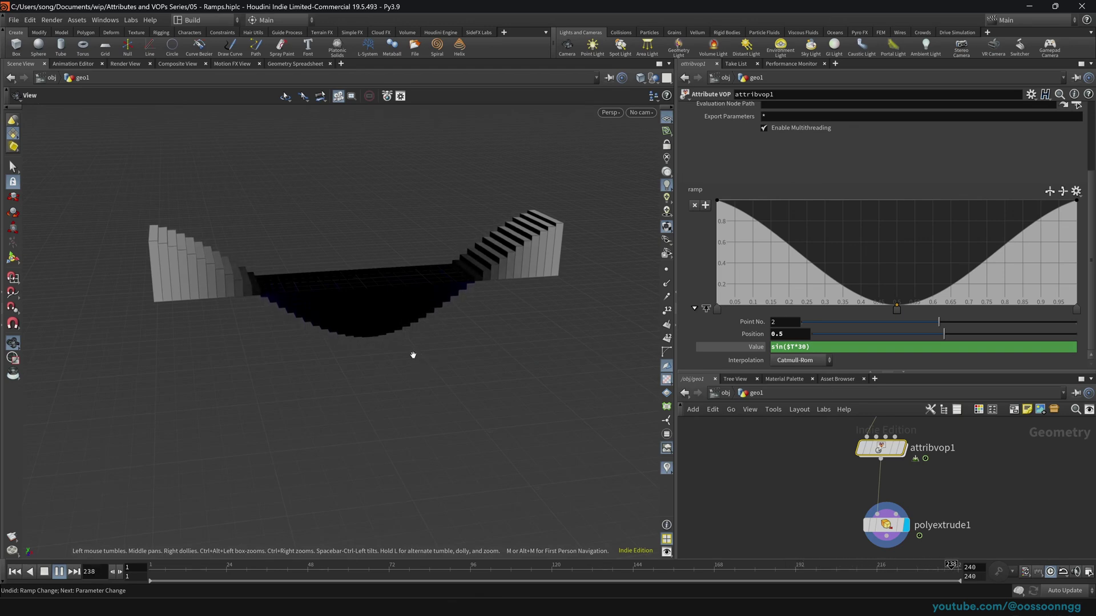
key("Up")
key("ctrl+Up")
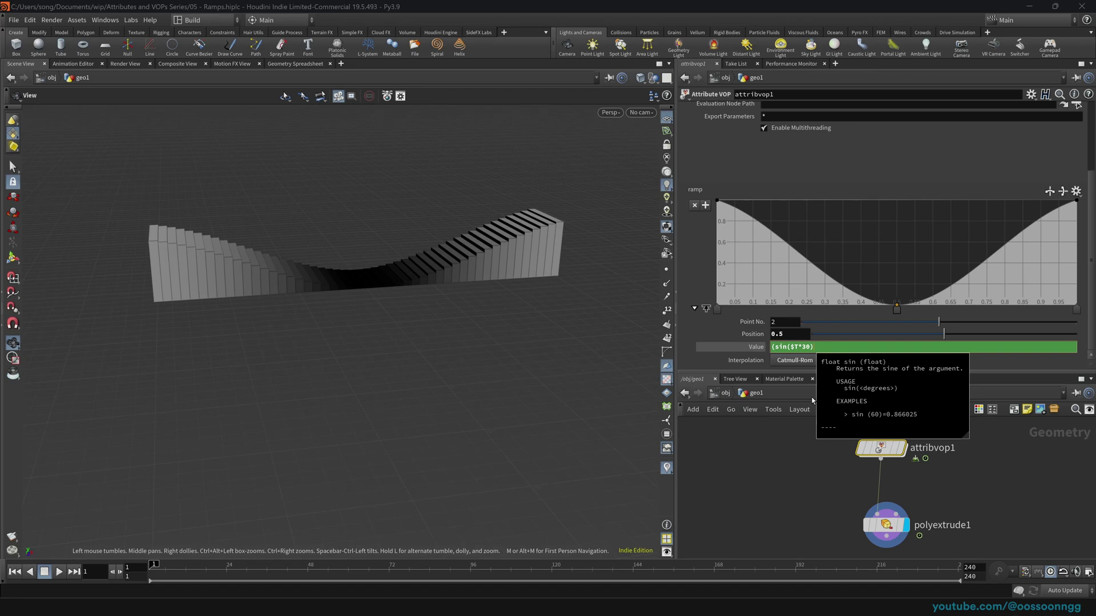
Change the middle ramp point's value expression to (sin($T*30))/2+0.6 and play the animation.
type("/2")
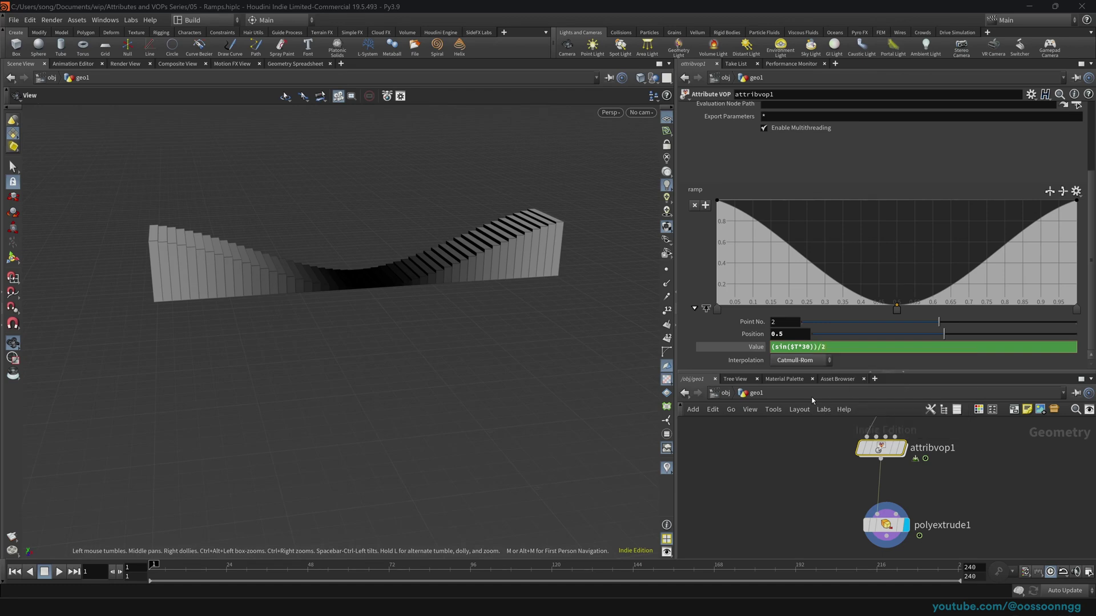
type("+0.6")
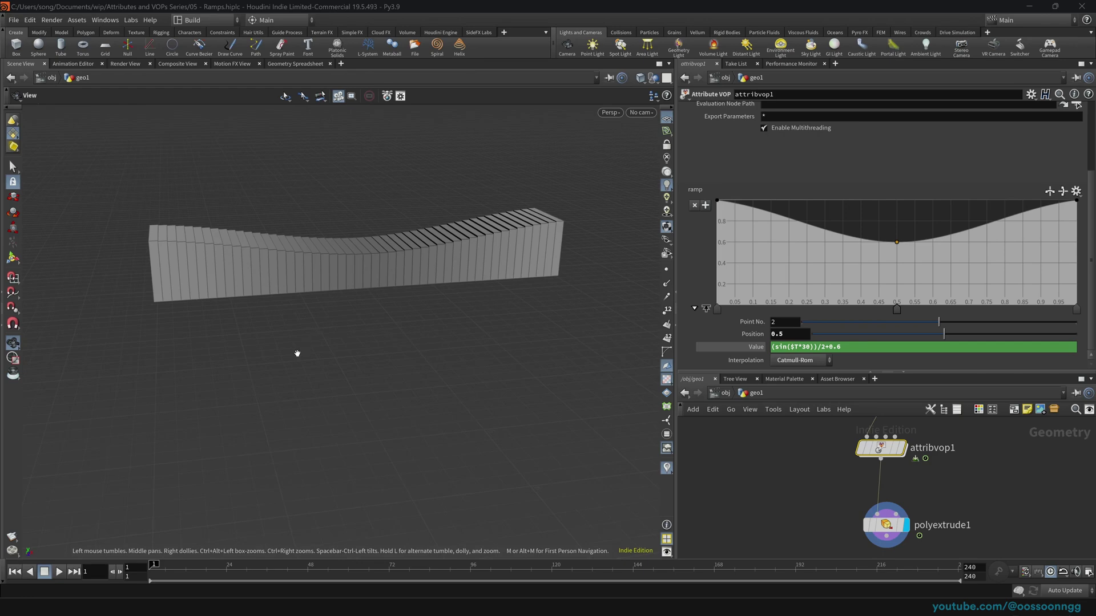
key("Up")
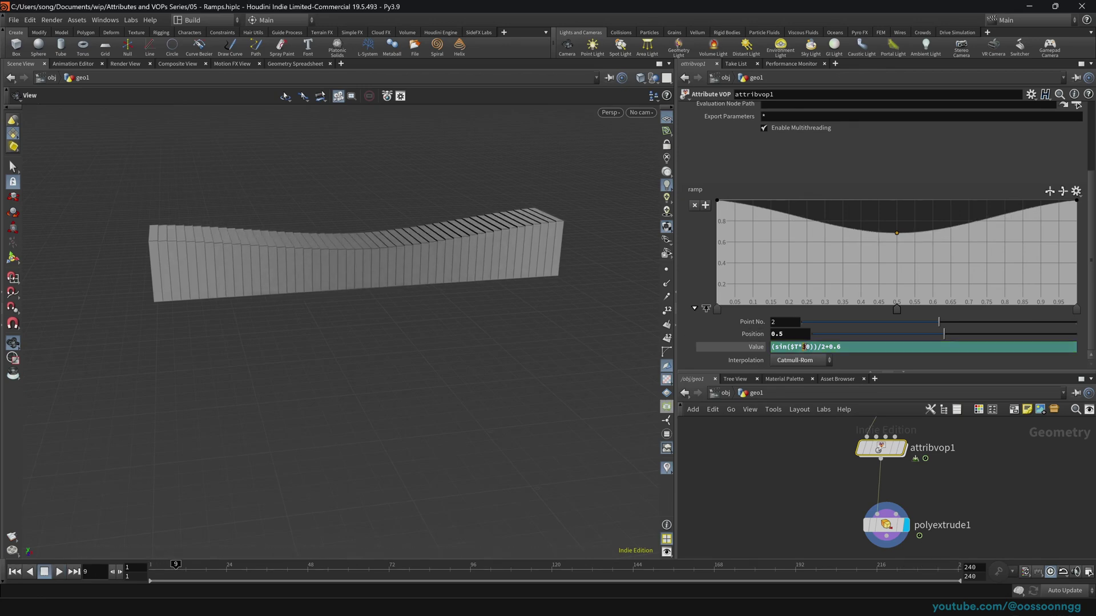
Change the time multiplier in the ramp value expression to 60, play the animation and rewind it to frame 1.
type("6")
key("Return")
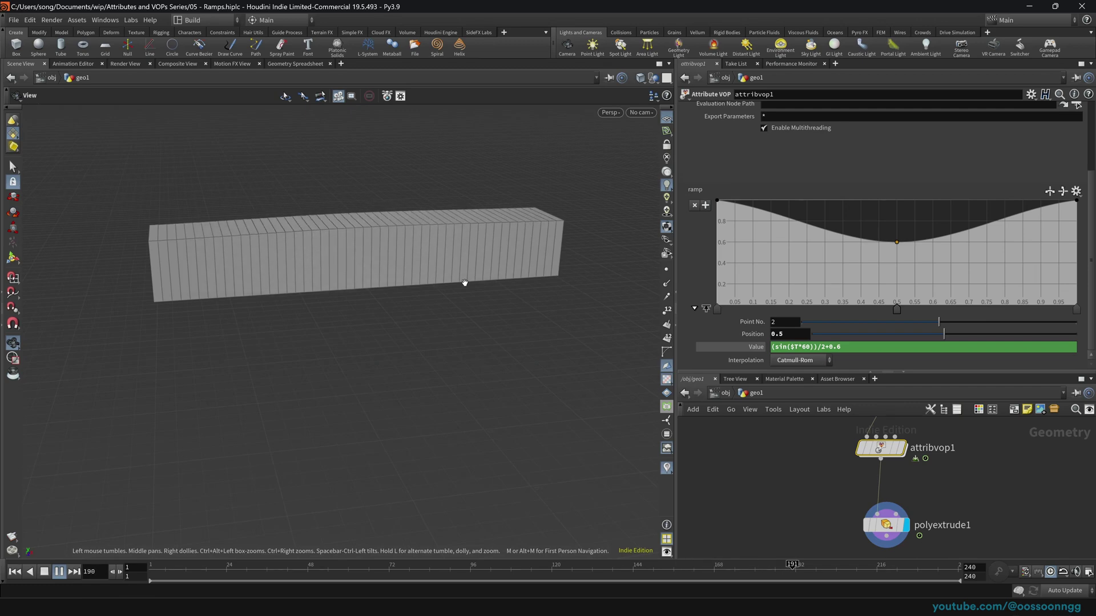
key("ctrl+Up")
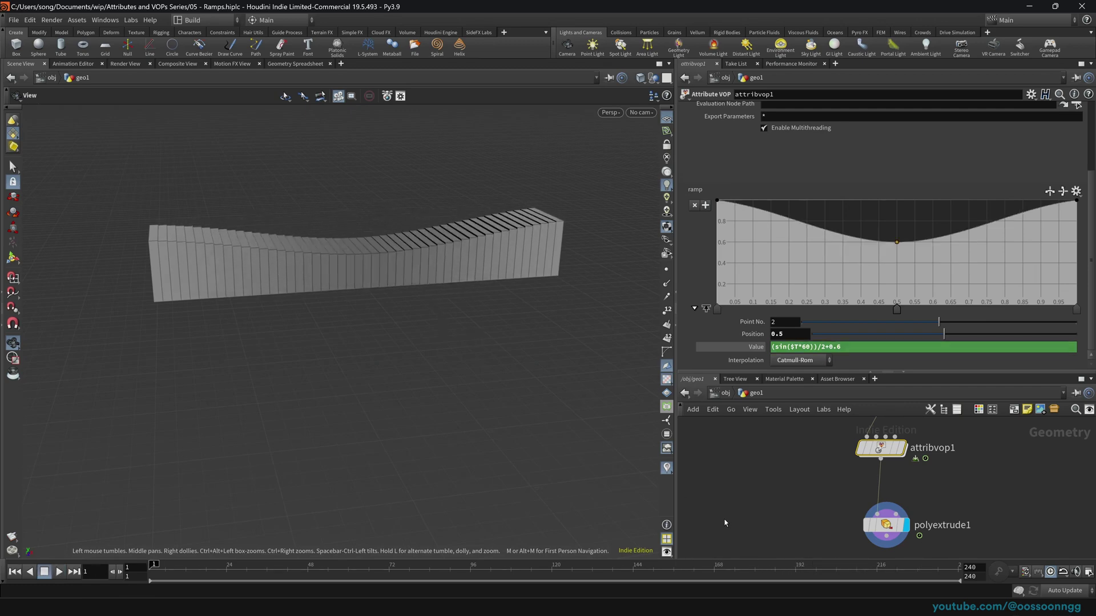
Add a Normal node after polyextrude1 and display it.
left_click(873, 525)
key("Tab")
type("normal")
key("Return")
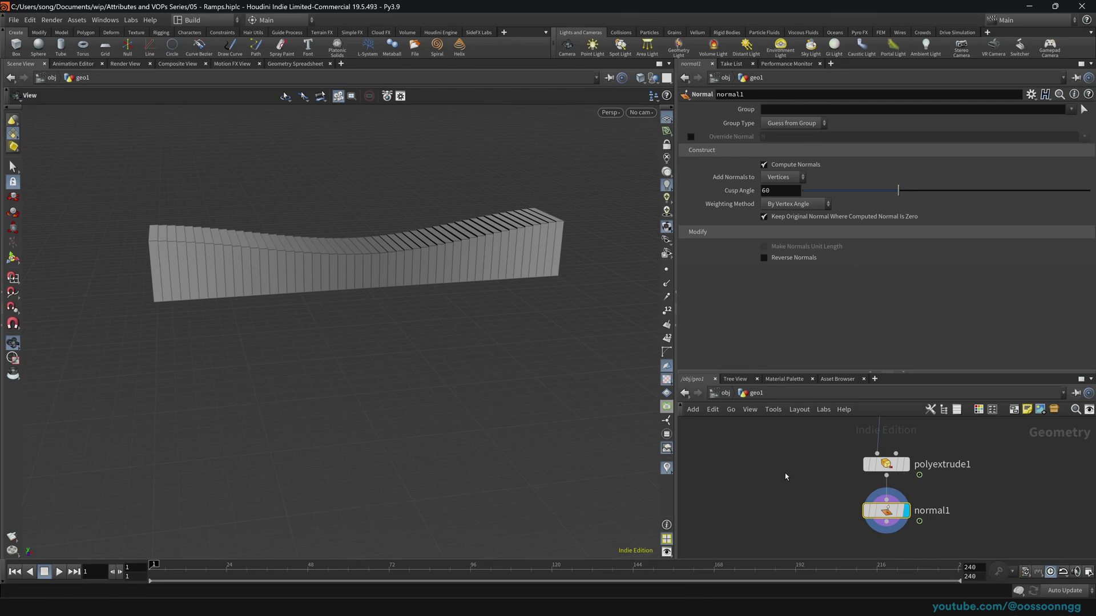
Add a ramp point on each side of attribvop1's middle point, the second at about position 0.8 and value 0.35.
scroll(802, 485, "up", 1)
middle_click_drag(827, 466, 801, 498)
left_click_drag(810, 478, 944, 518)
middle_click_drag(798, 446, 757, 502)
left_click_drag(791, 476, 920, 445)
left_click_drag(779, 257, 769, 267)
left_click(963, 257)
left_click_drag(964, 257, 1004, 267)
Move ramp point 2 to about position 0.19 and slide the middle point to about position 0.51.
left_click_drag(769, 242, 784, 277)
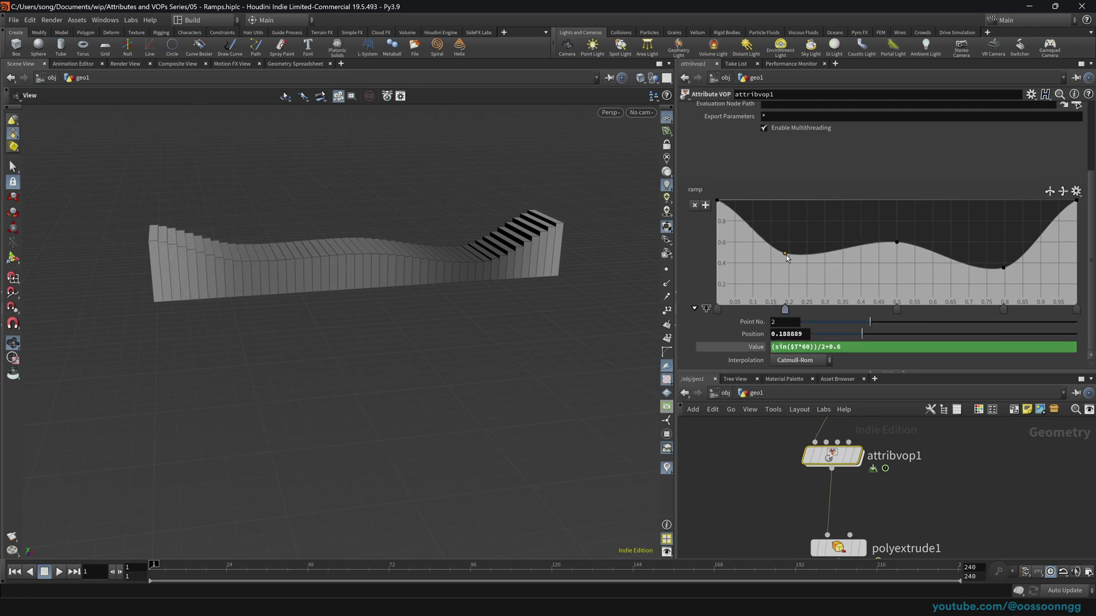
left_click_drag(786, 255, 788, 263)
left_click_drag(900, 309, 905, 309)
Play the animation, switch ramp point 2's value to its evaluated number, and scrub back to frame 1.
key("Up")
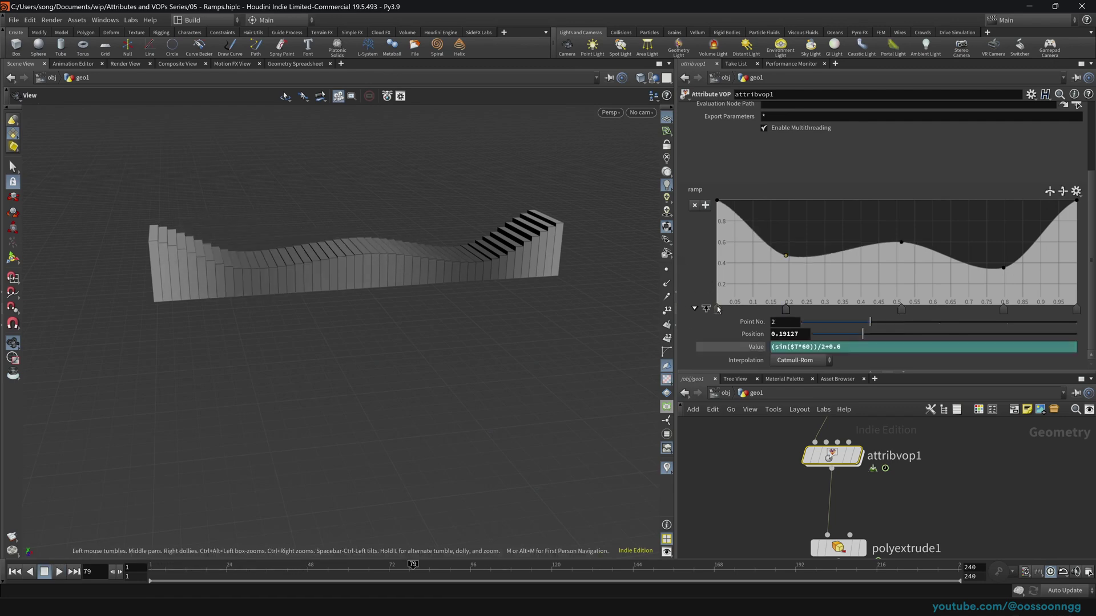
left_click(748, 347)
left_click(498, 564)
left_click_drag(498, 565, 151, 565)
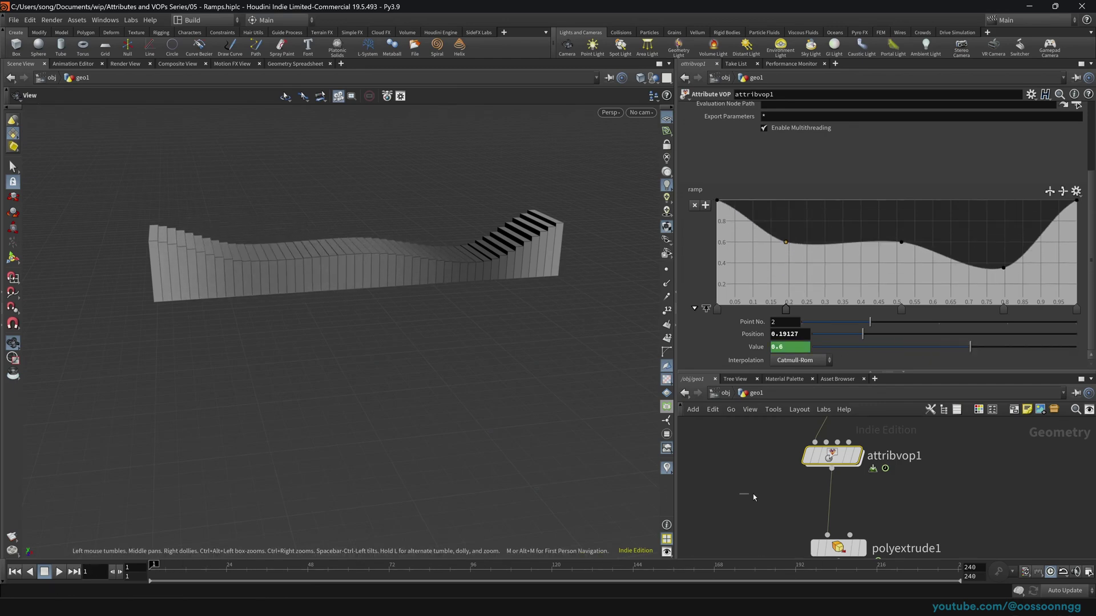
Open attribvop1's internal network to review the nodes feeding ramp1 against the extruded strip.
middle_click_drag(760, 448, 723, 515)
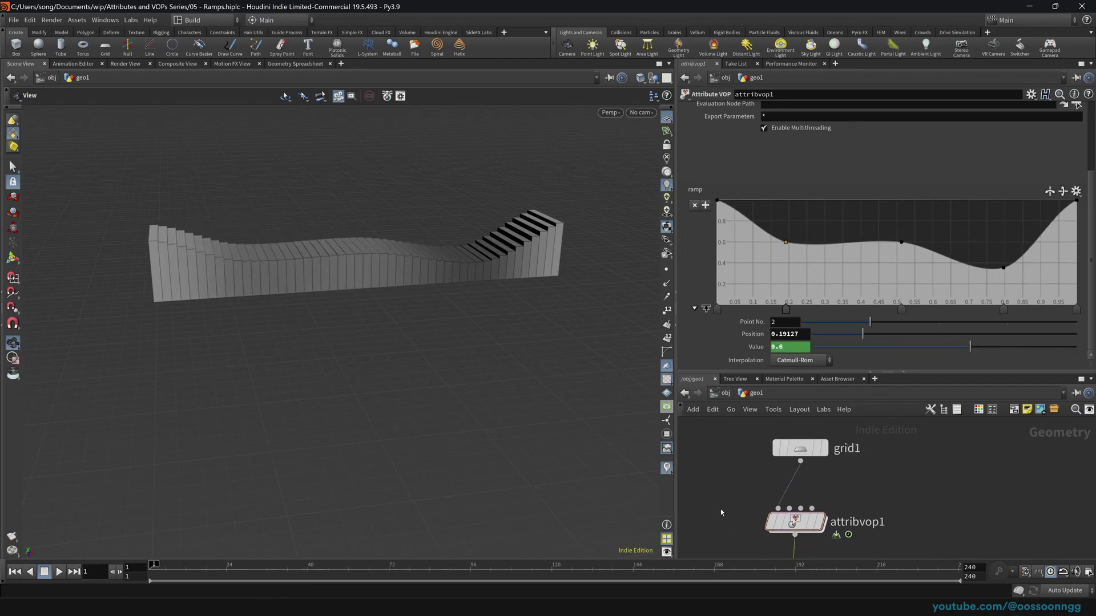
double_click(806, 522)
middle_click_drag(924, 530, 882, 526)
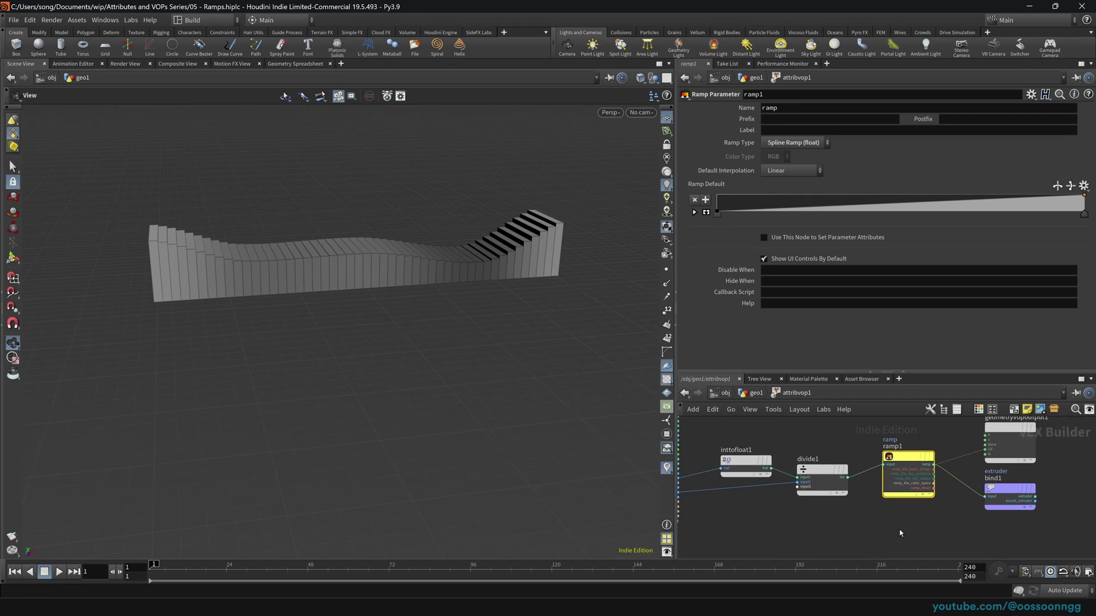
left_click_drag(235, 303, 198, 289)
middle_click_drag(198, 288, 203, 328)
middle_click_drag(830, 431, 912, 444)
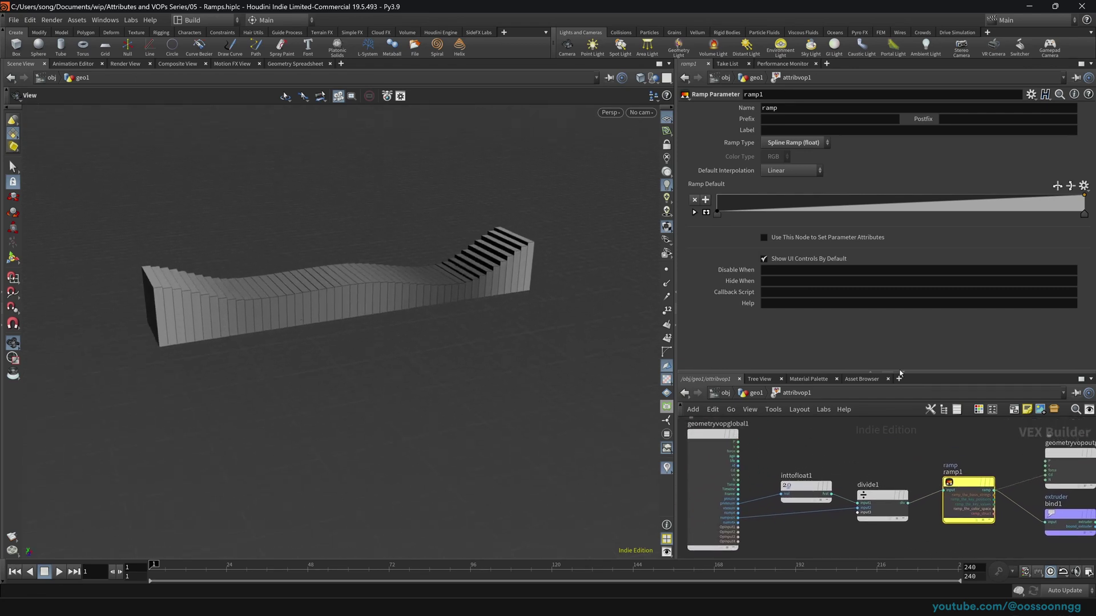
Enlarge the network area and space the geometryvopglobal1 and inttofloat1 nodes further from ramp1.
left_click_drag(896, 373, 896, 263)
left_click_drag(675, 314, 612, 314)
scroll(830, 366, "up", 2)
middle_click_drag(842, 372, 929, 369)
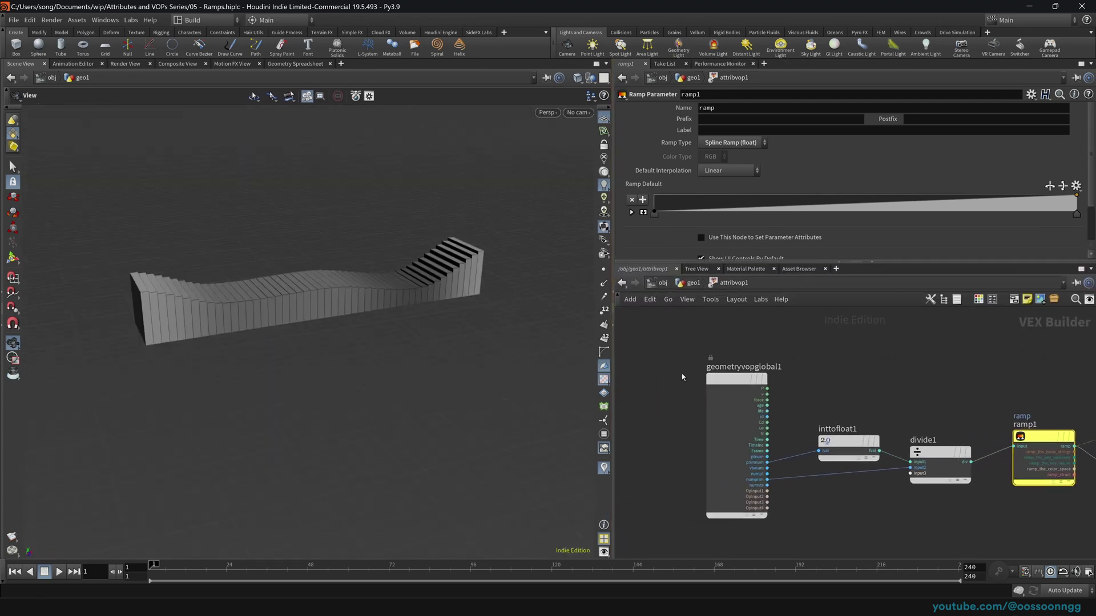
left_click_drag(737, 379, 710, 387)
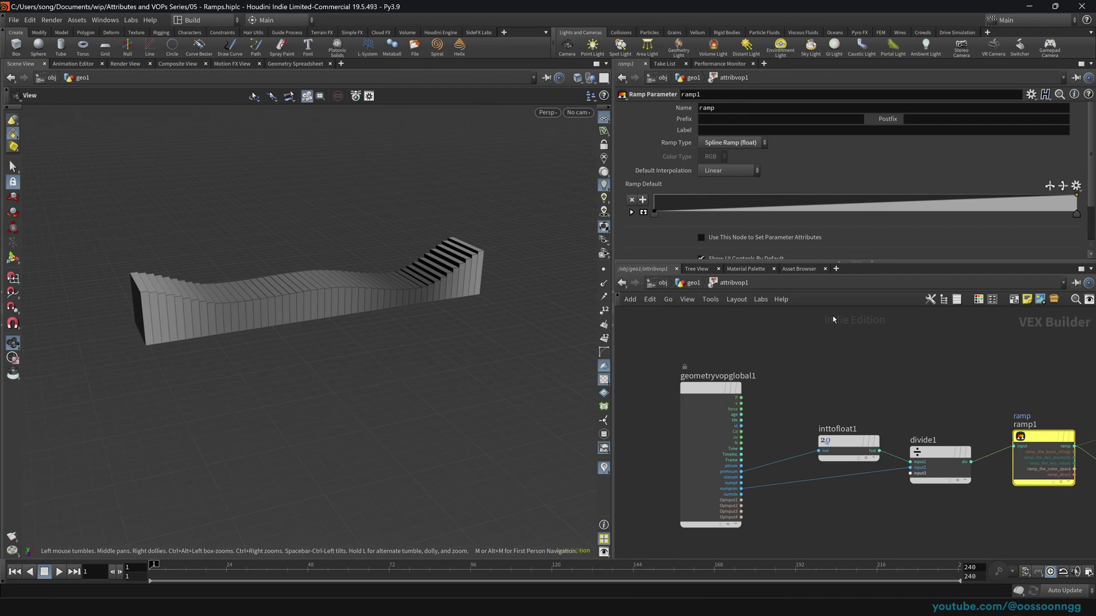
left_click_drag(849, 442, 820, 445)
Return to geo1, display attribvop1's flat grid strip and turn on primitive numbers in the viewport.
left_click(692, 283)
mouse_move(765, 471)
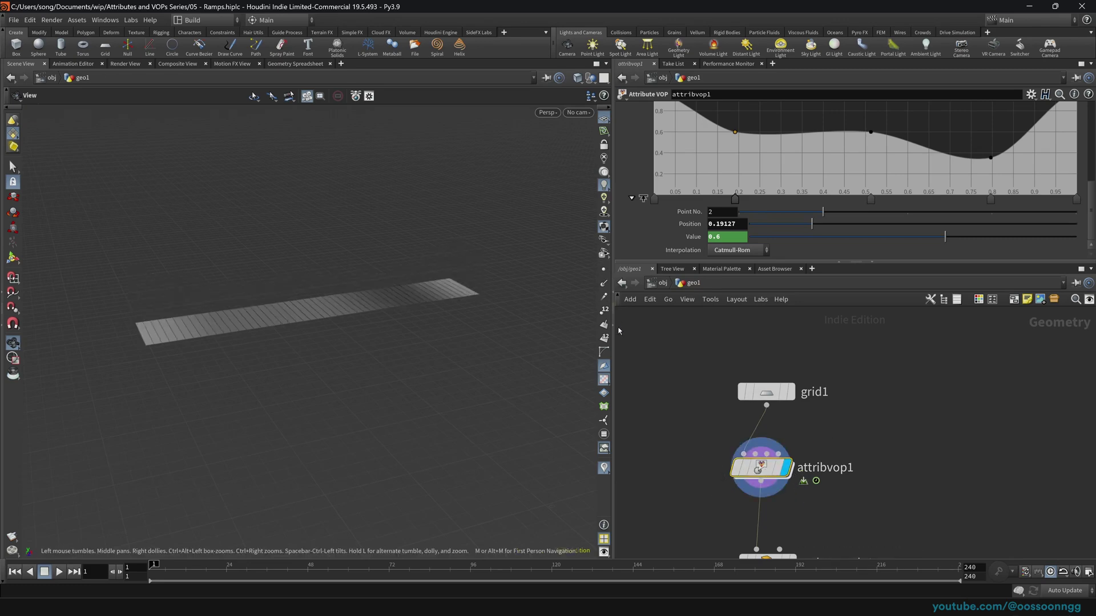
left_click(605, 340)
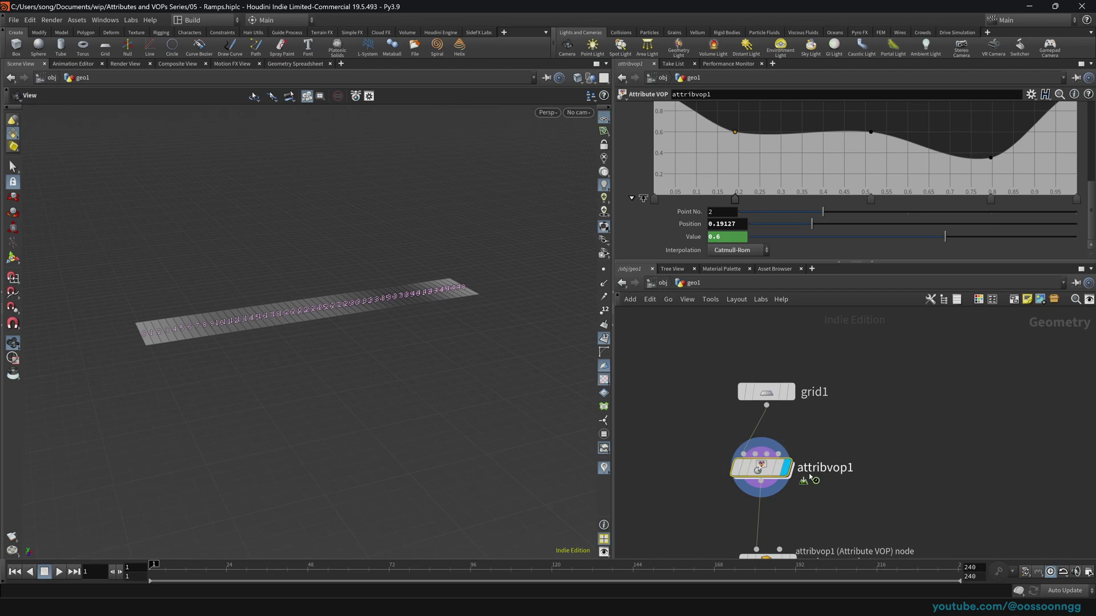
Reopen attribvop1's network and examine the chain from inttofloat1 and divide1 through ramp1 to the extruder bind.
key("Return")
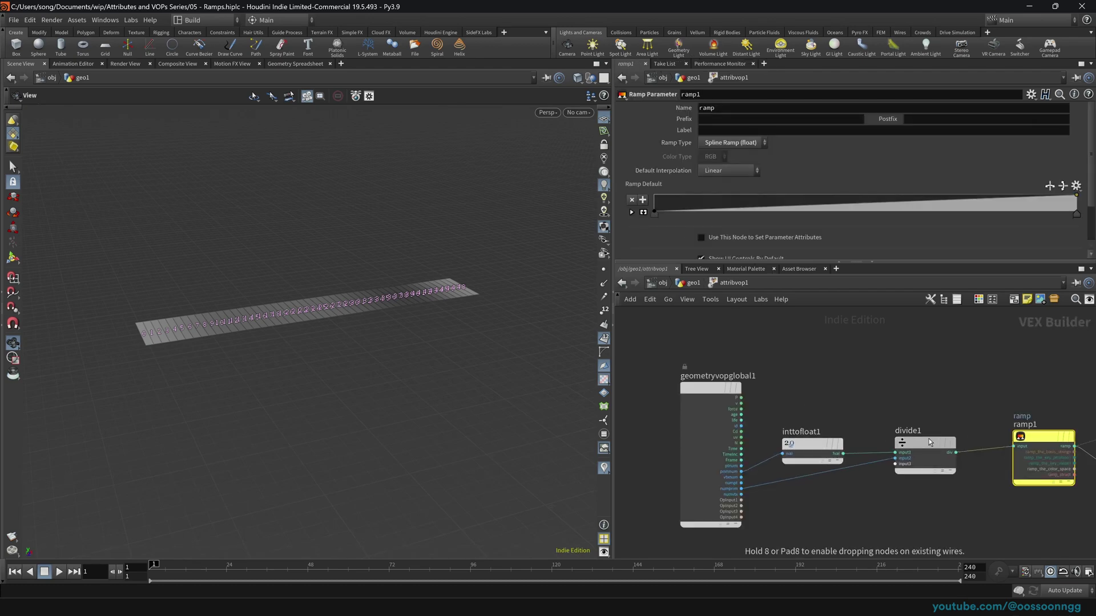
middle_click_drag(967, 381, 808, 345)
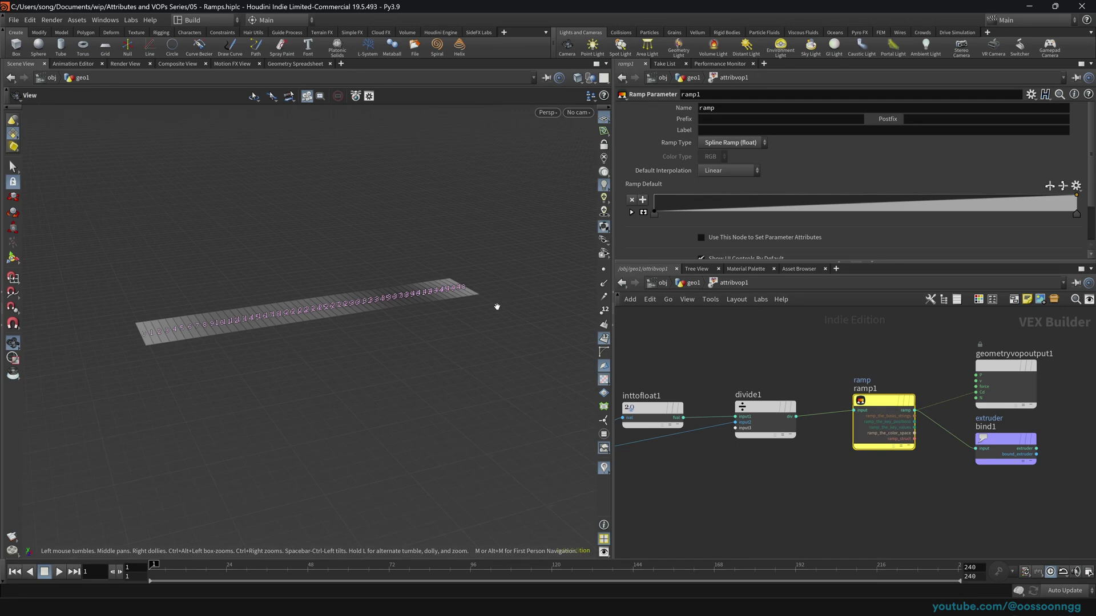
left_click_drag(891, 401, 890, 404)
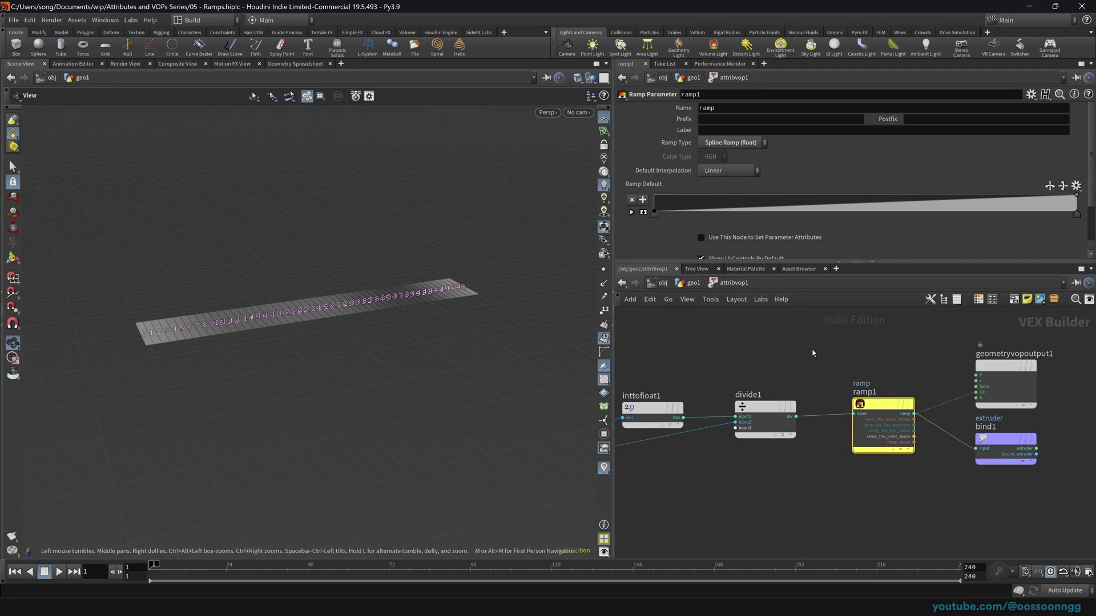
Return to geo1, display the normal1 result, hide the primitive numbers and keep the timeline at frame 1.
left_click(691, 285)
middle_click_drag(669, 538, 710, 433)
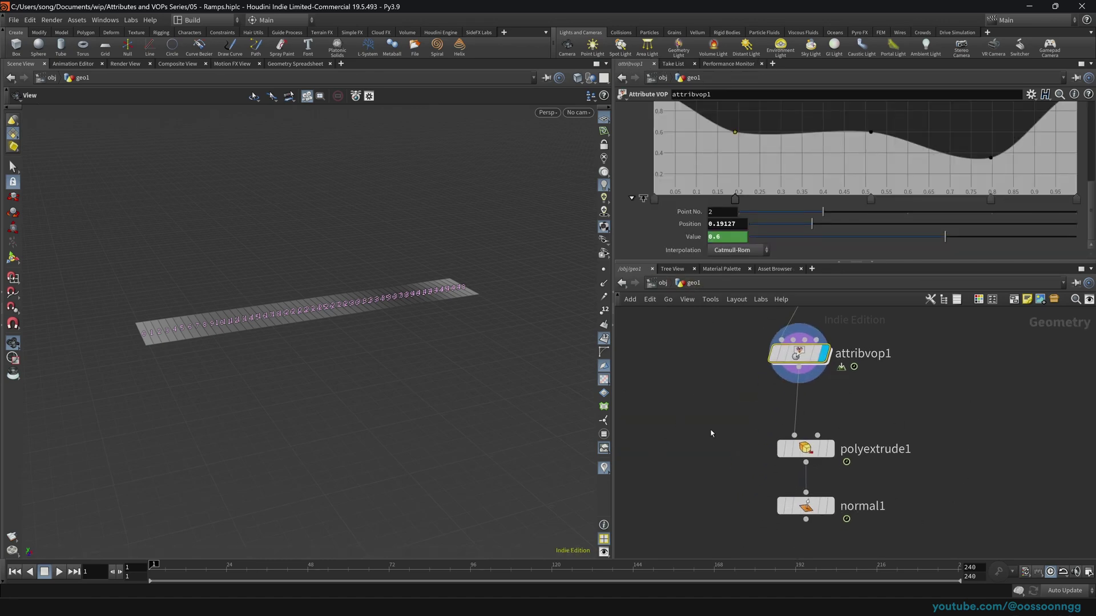
left_click(822, 449)
left_click(829, 506)
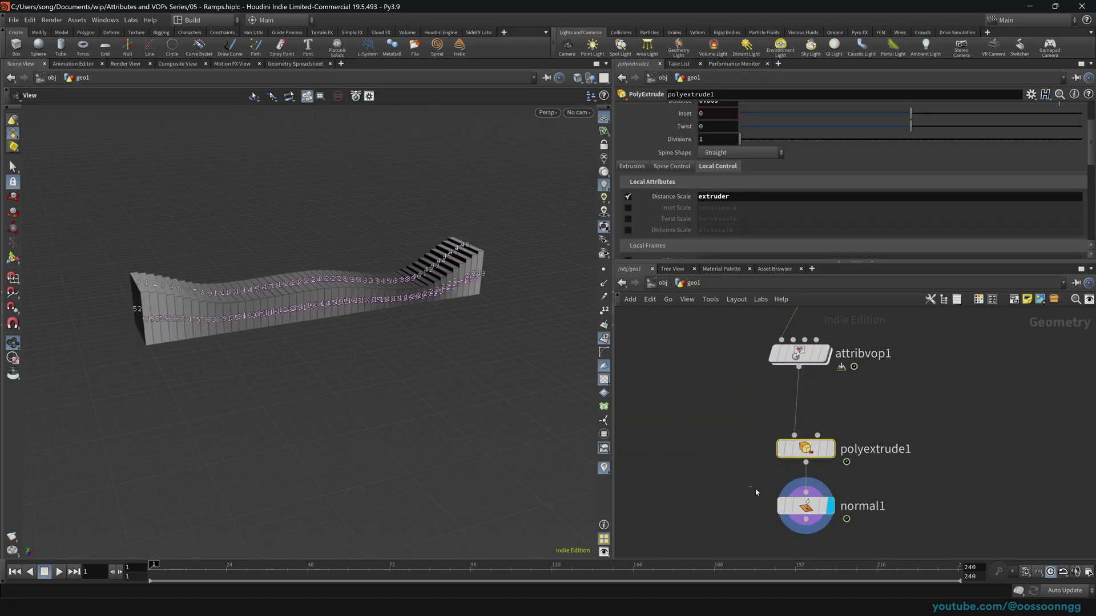
left_click(604, 339)
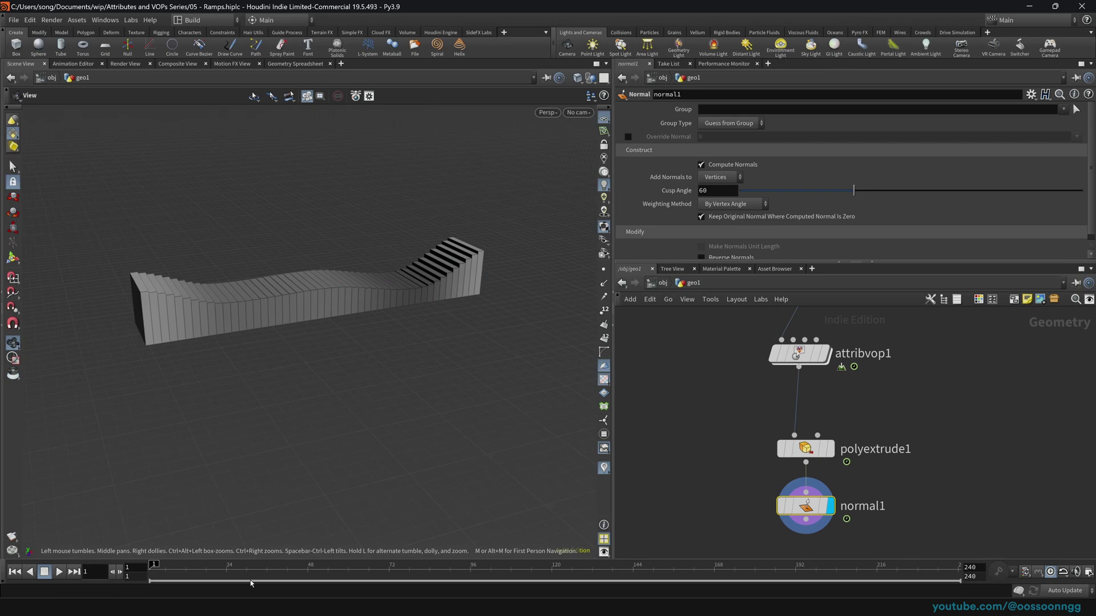
left_click_drag(246, 572, 133, 558)
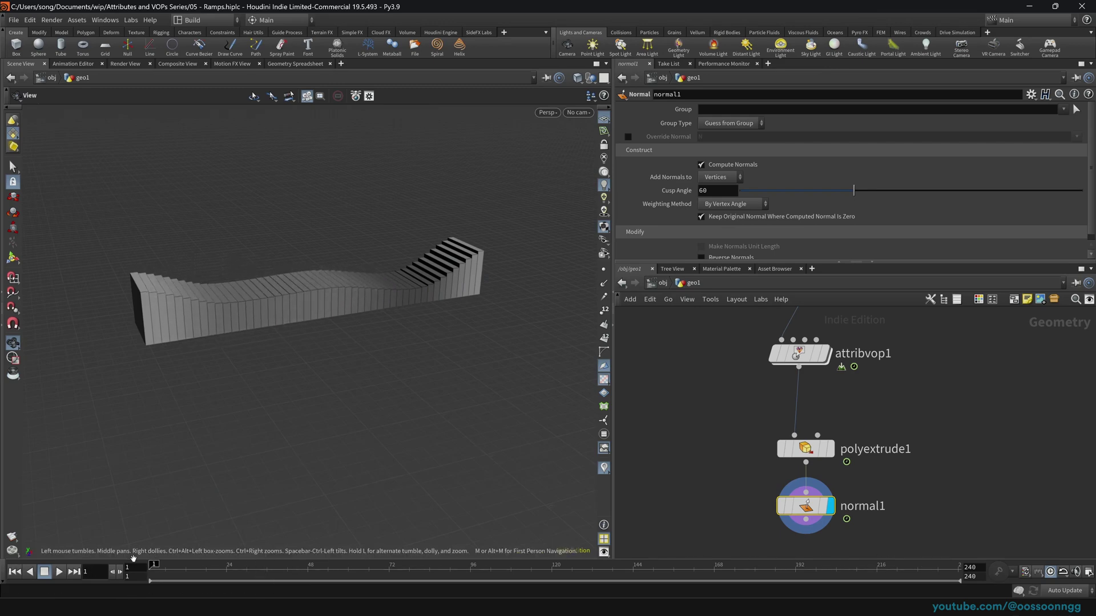